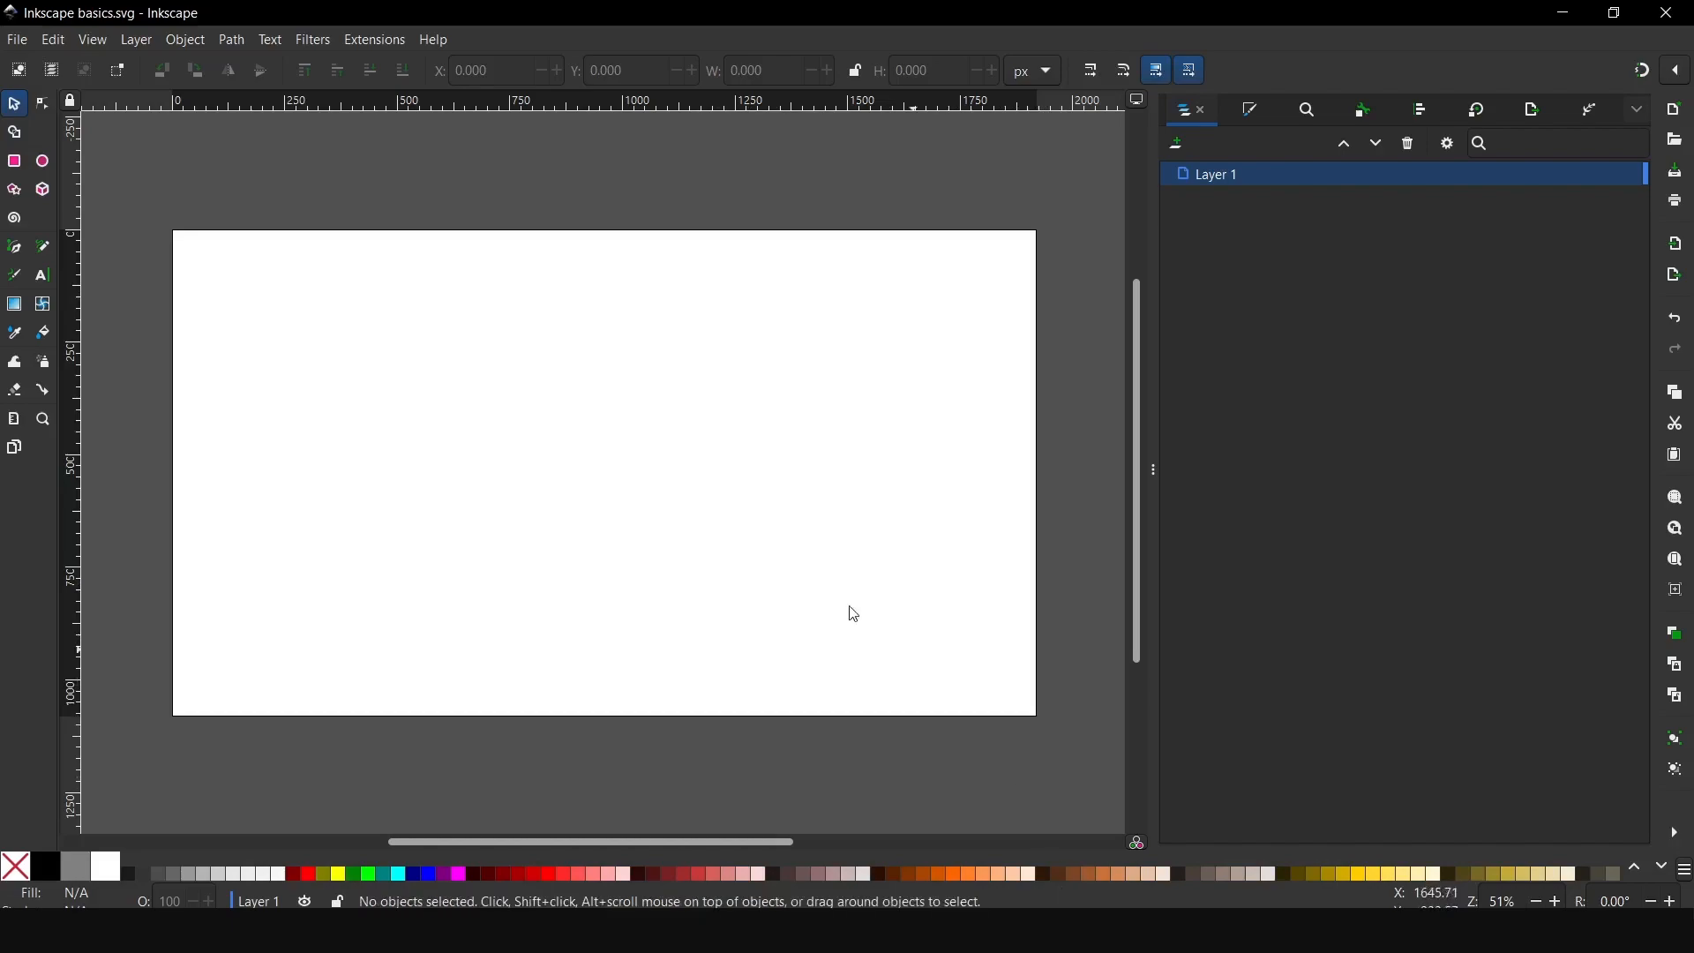
Draw three extra pages of different sizes around the existing page with the Pages tool, the last about 1036 × 909 px.
ctrl+scroll(533, 409, down, 1)
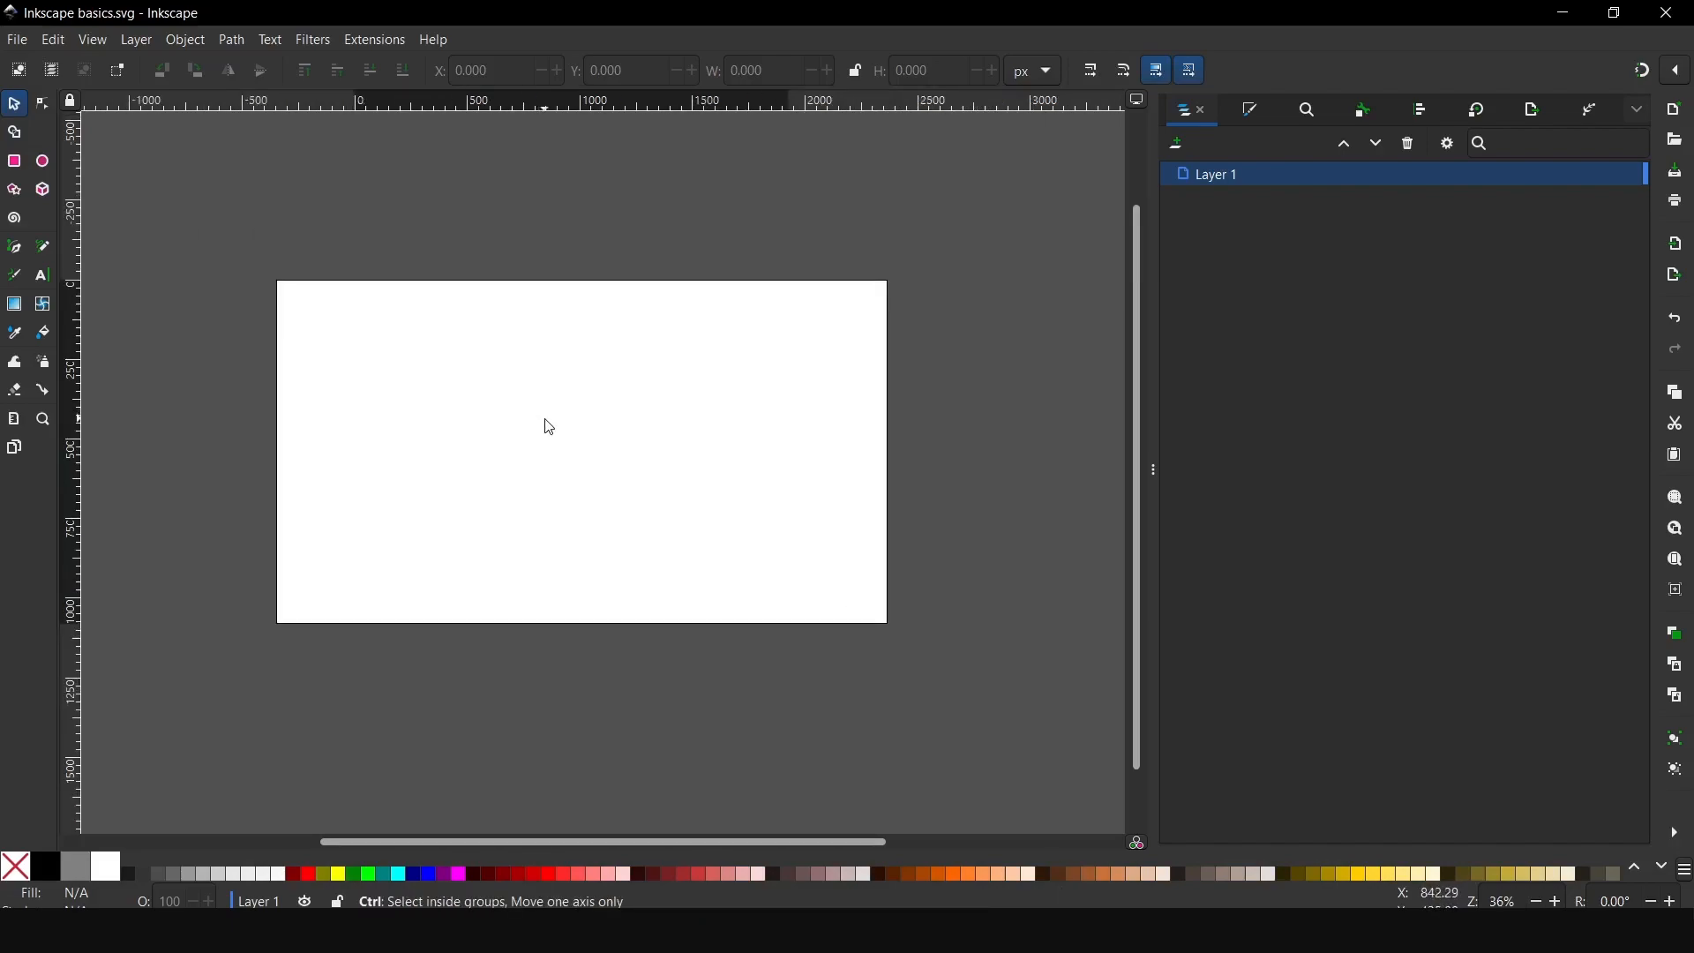
scroll(549, 427, down, 2)
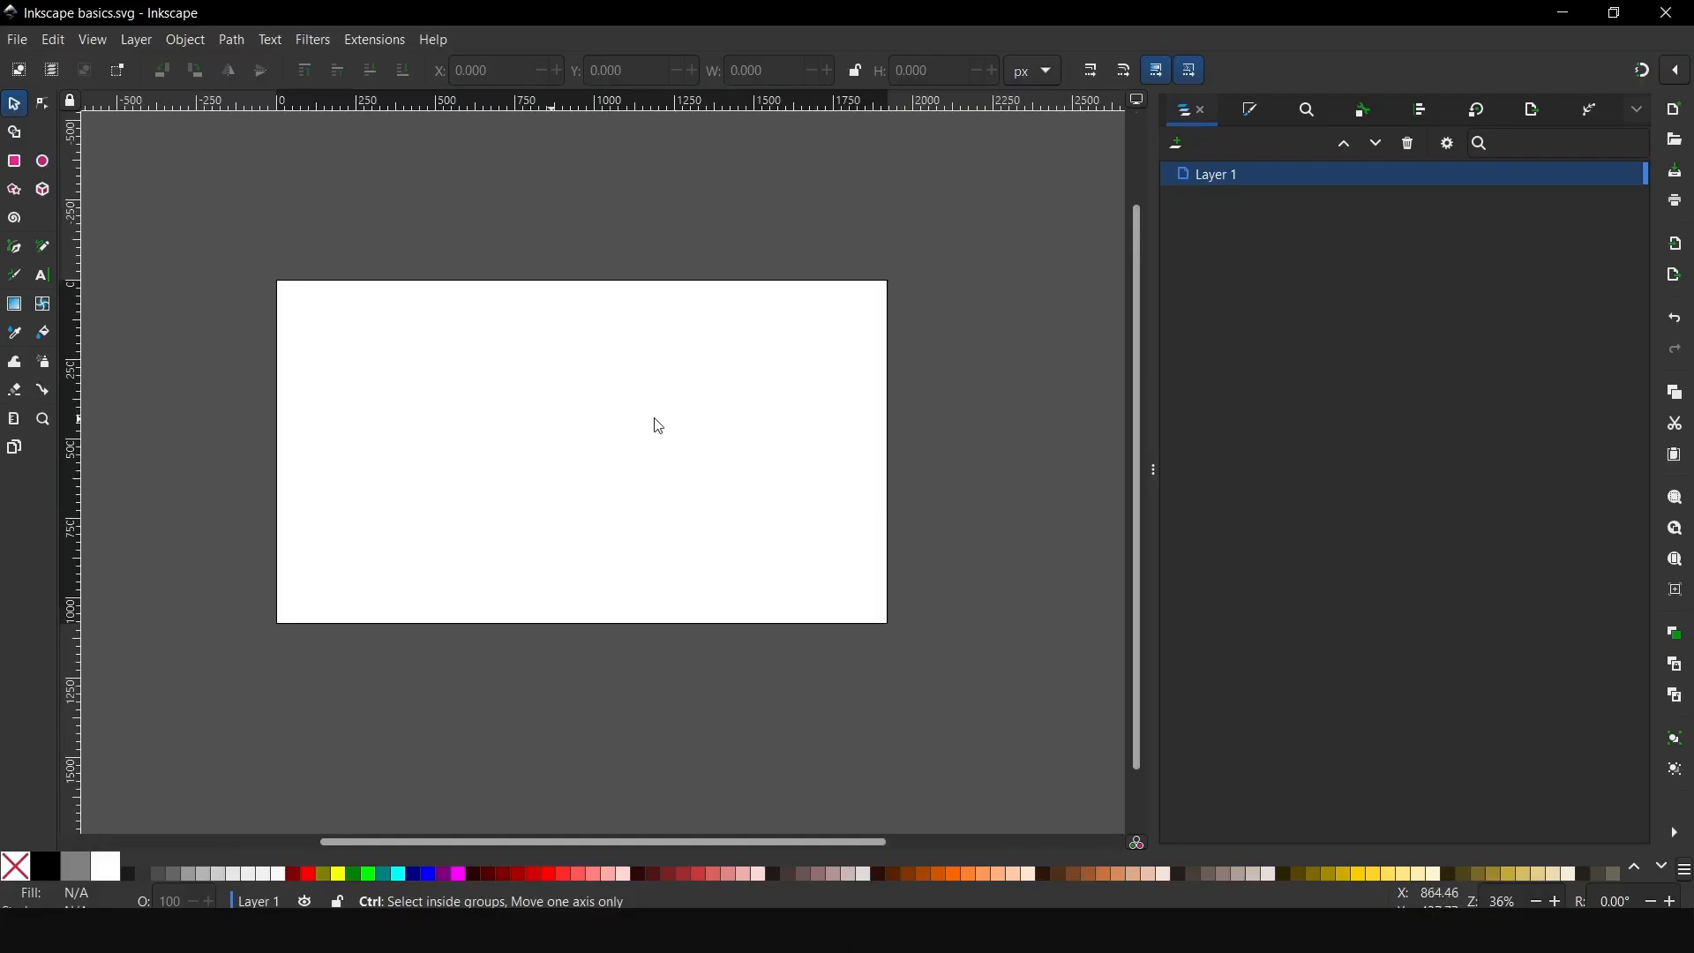
scroll(945, 516, right, 2)
scroll(806, 526, down, 2)
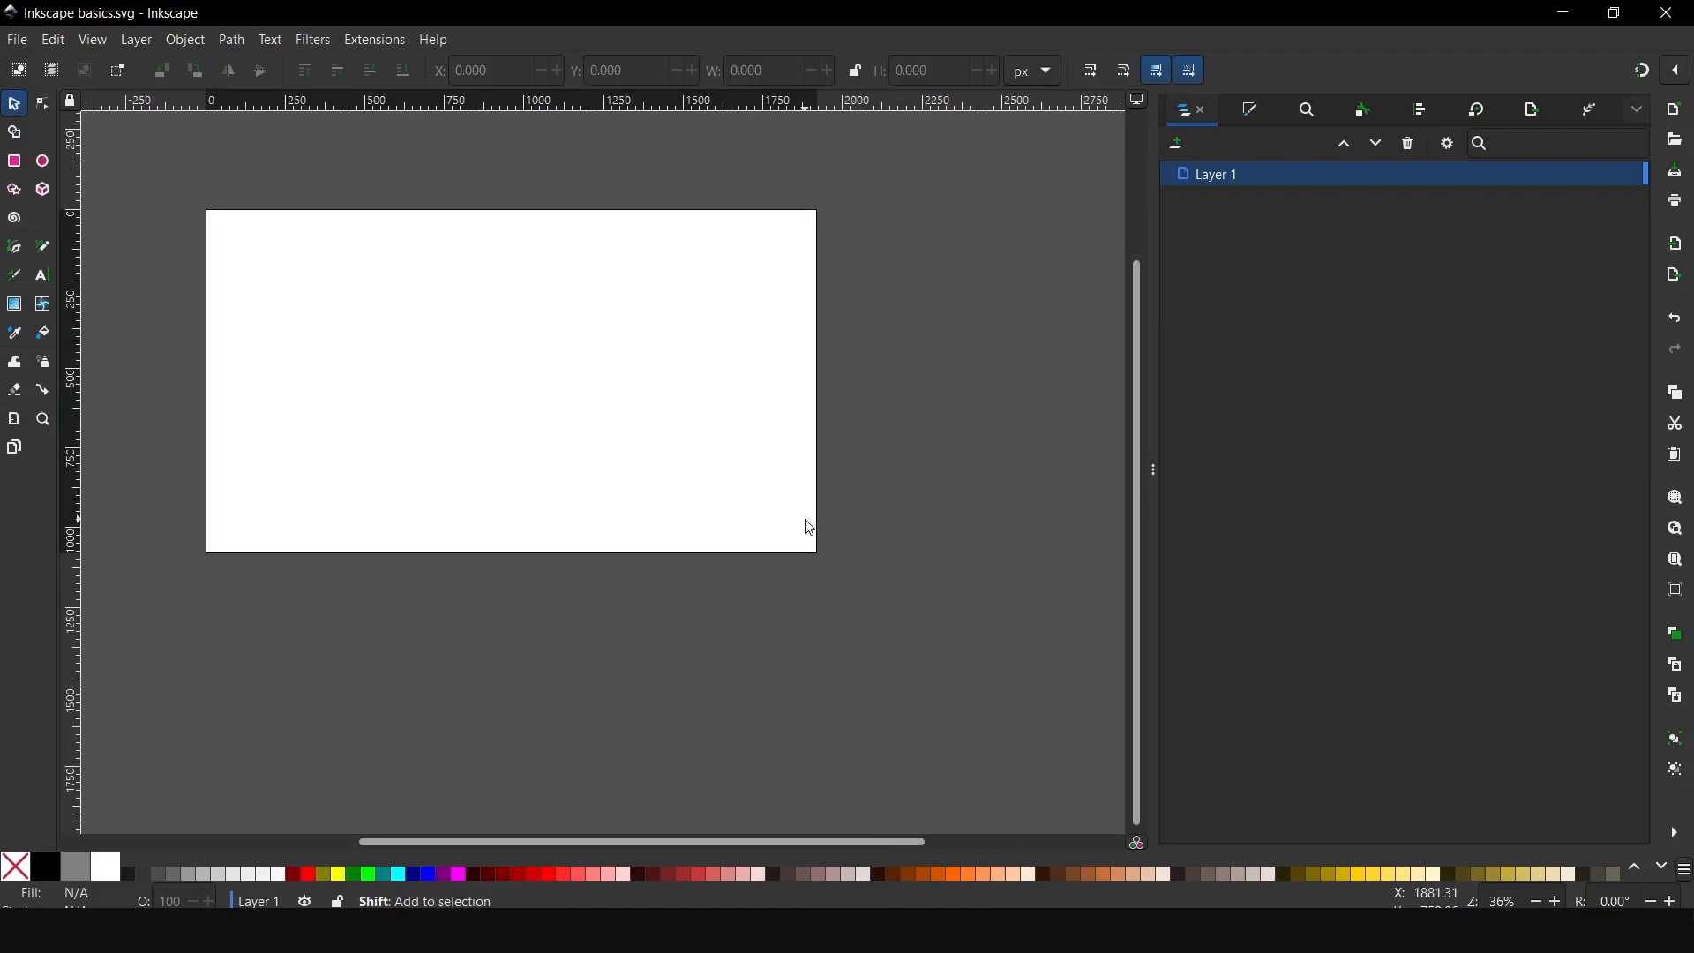
scroll(930, 444, right, 2)
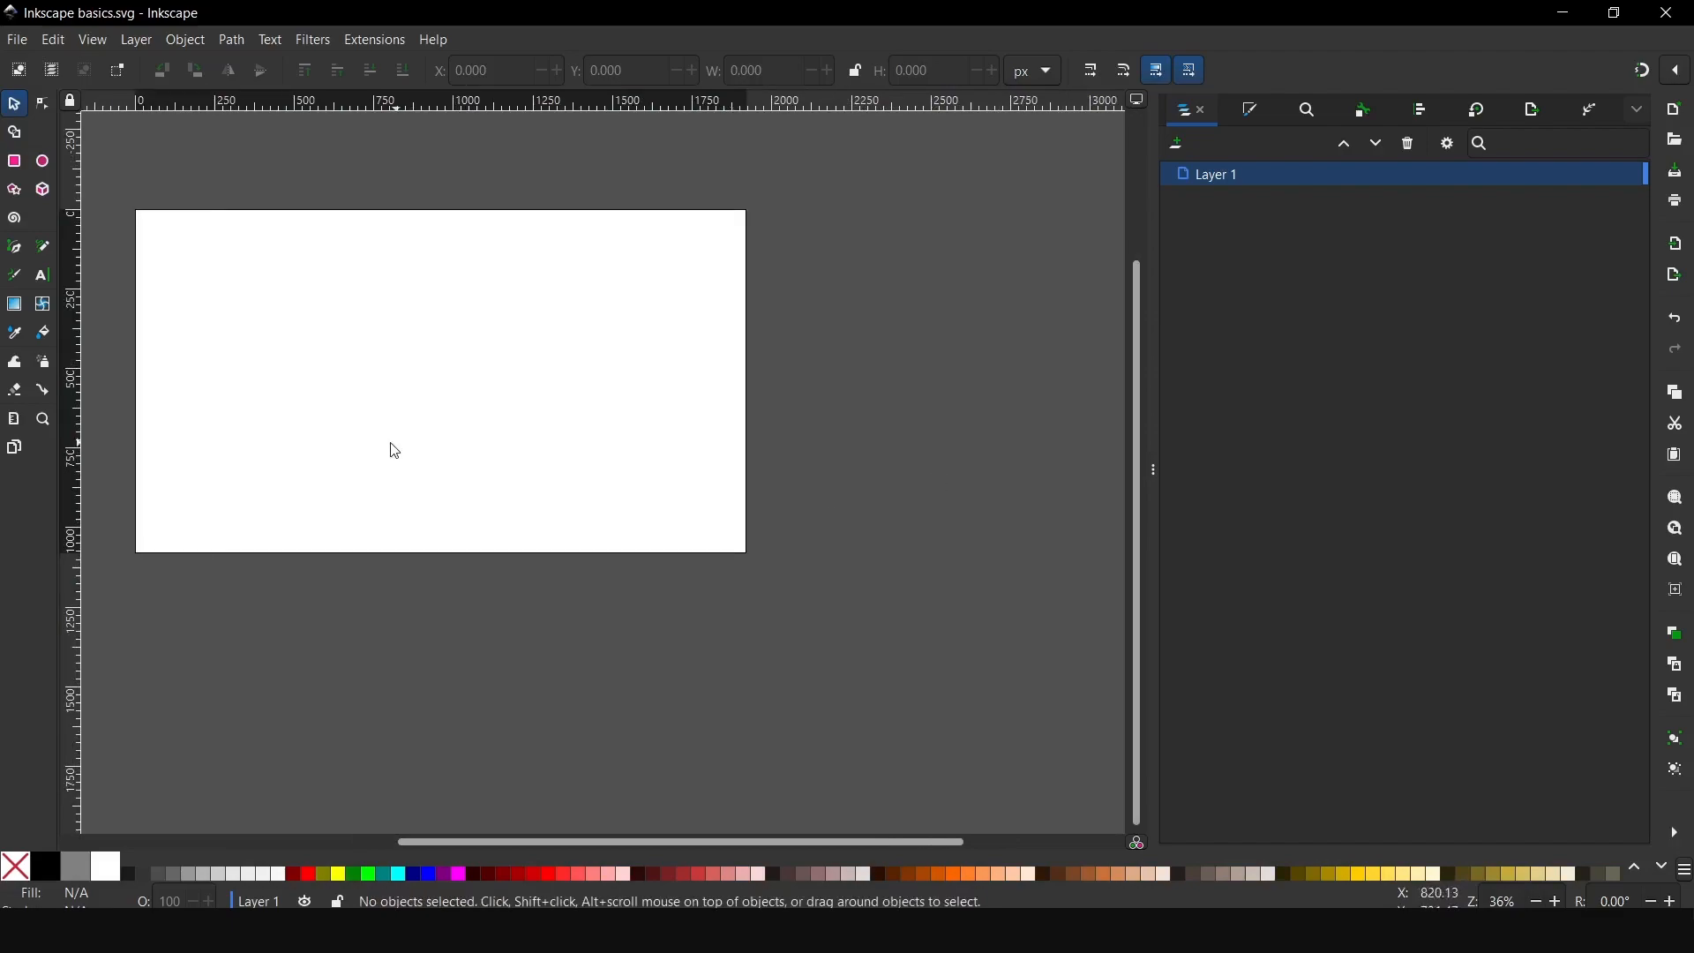
click(25, 456)
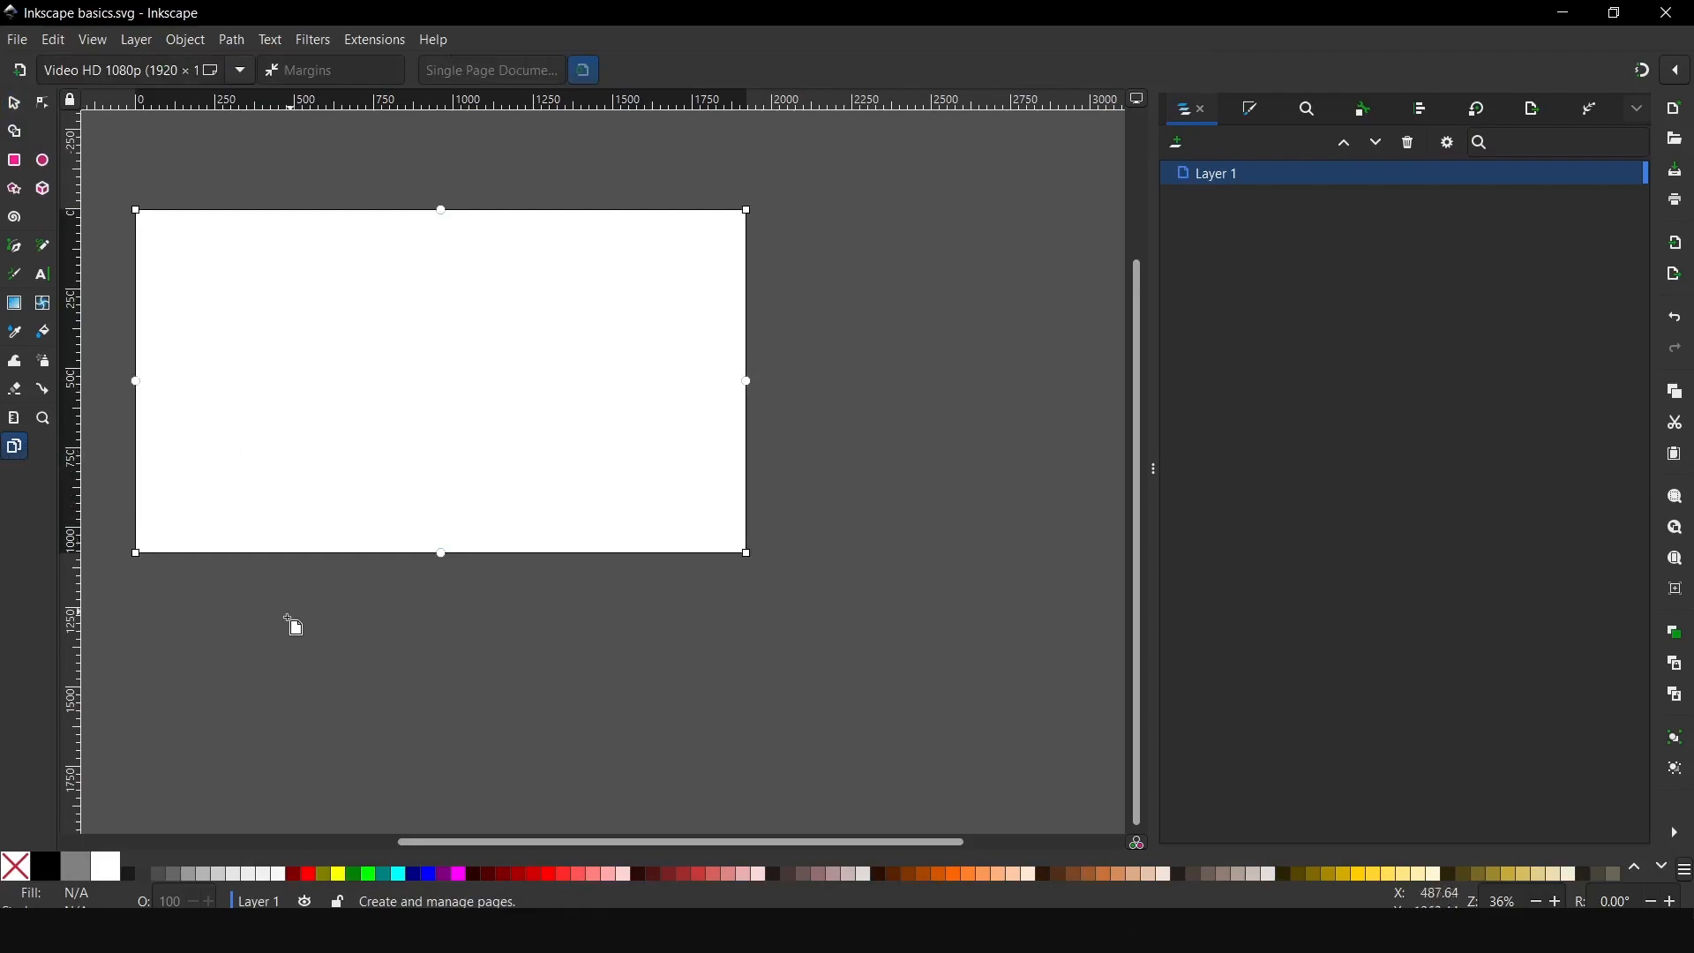
drag(175, 599, 422, 787)
drag(744, 572, 574, 781)
drag(783, 212, 1114, 501)
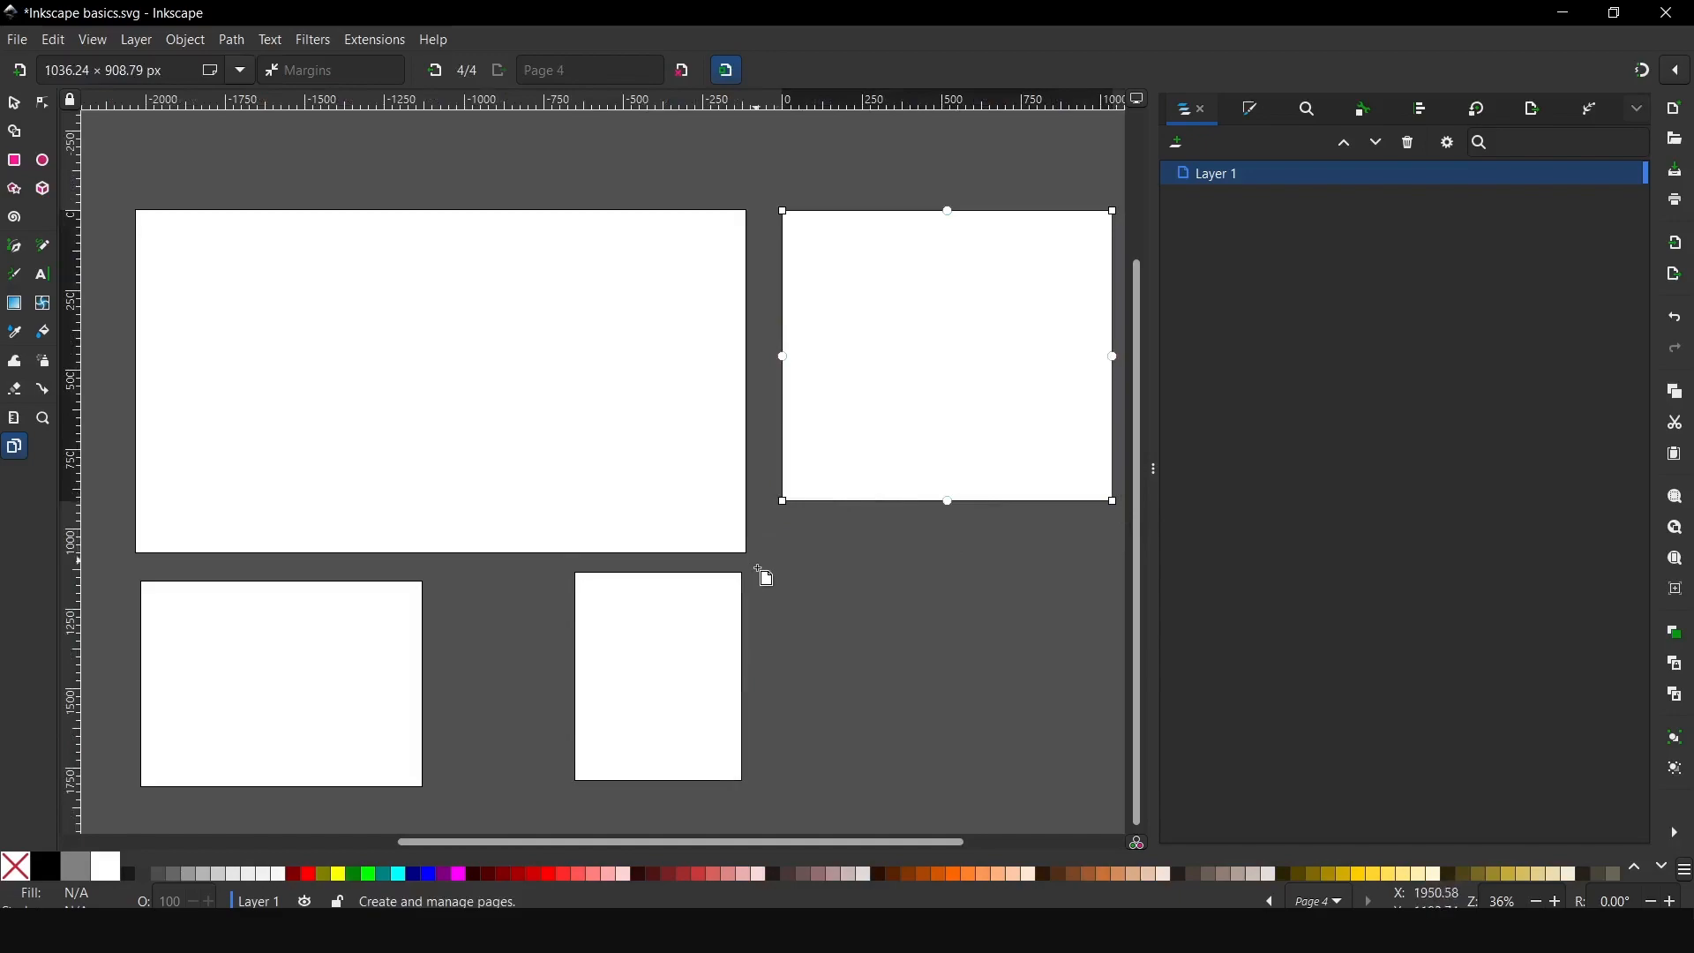
Delete the three extra pages, leaving only the original page.
key(Delete)
key(Delete)
key(Delete)
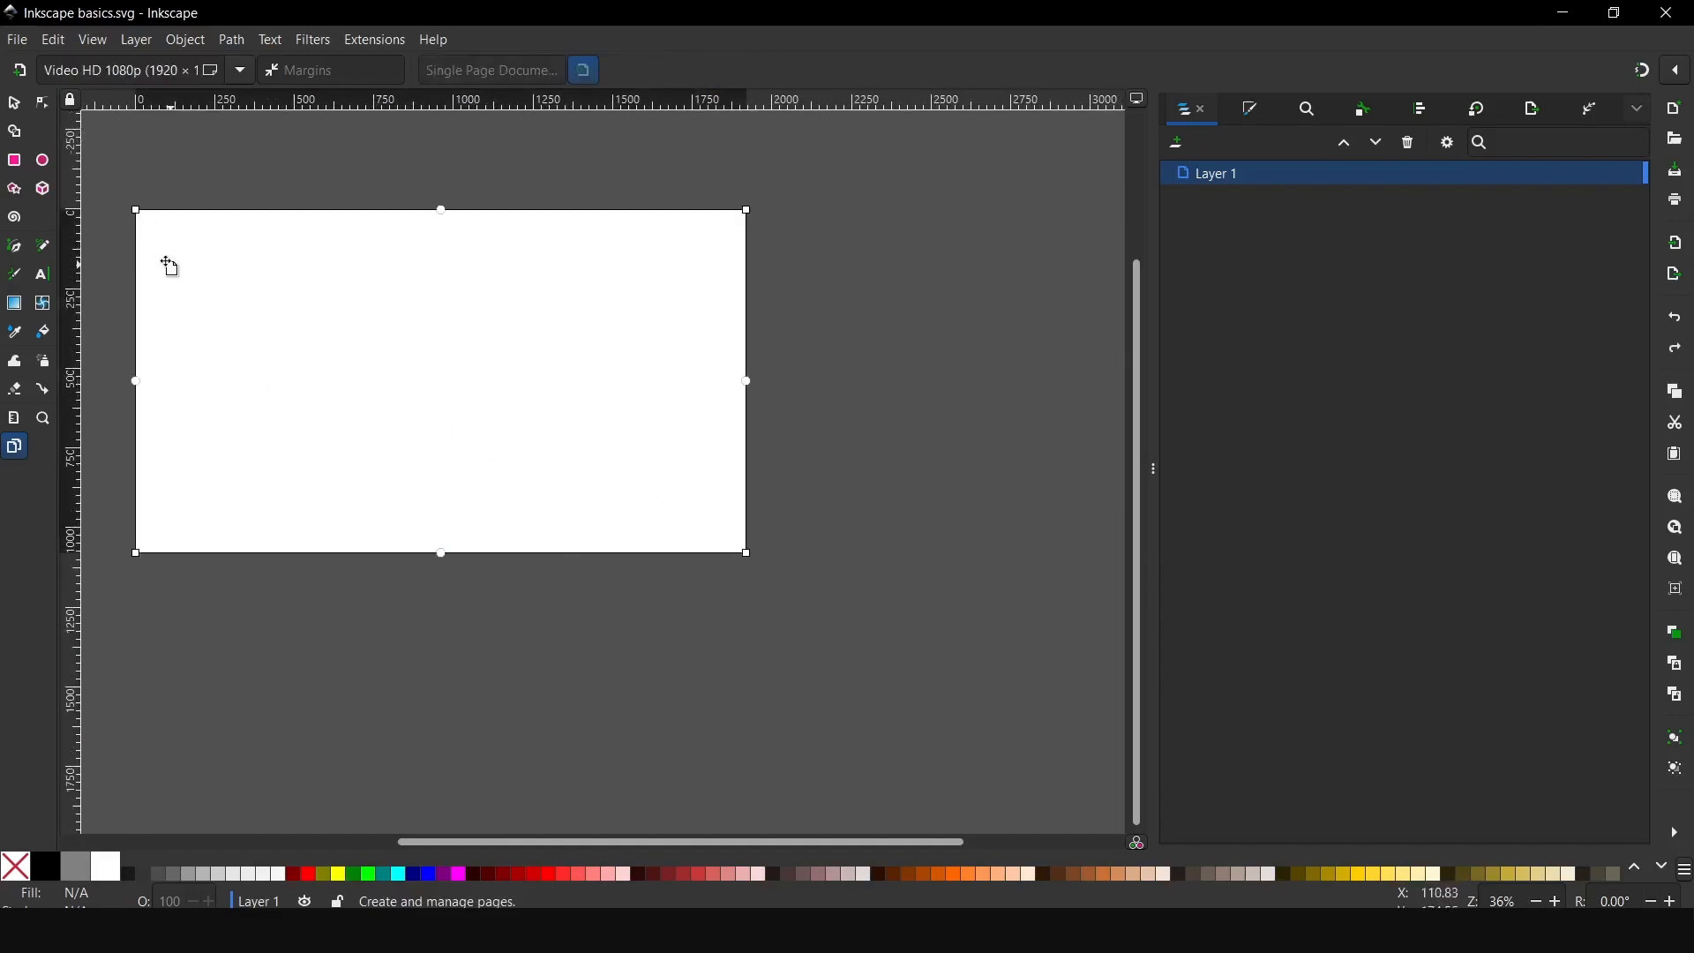
Add a second page in the Video HD 1080p size and look at it up close.
click(19, 70)
ctrl+scroll(366, 459, up, 3)
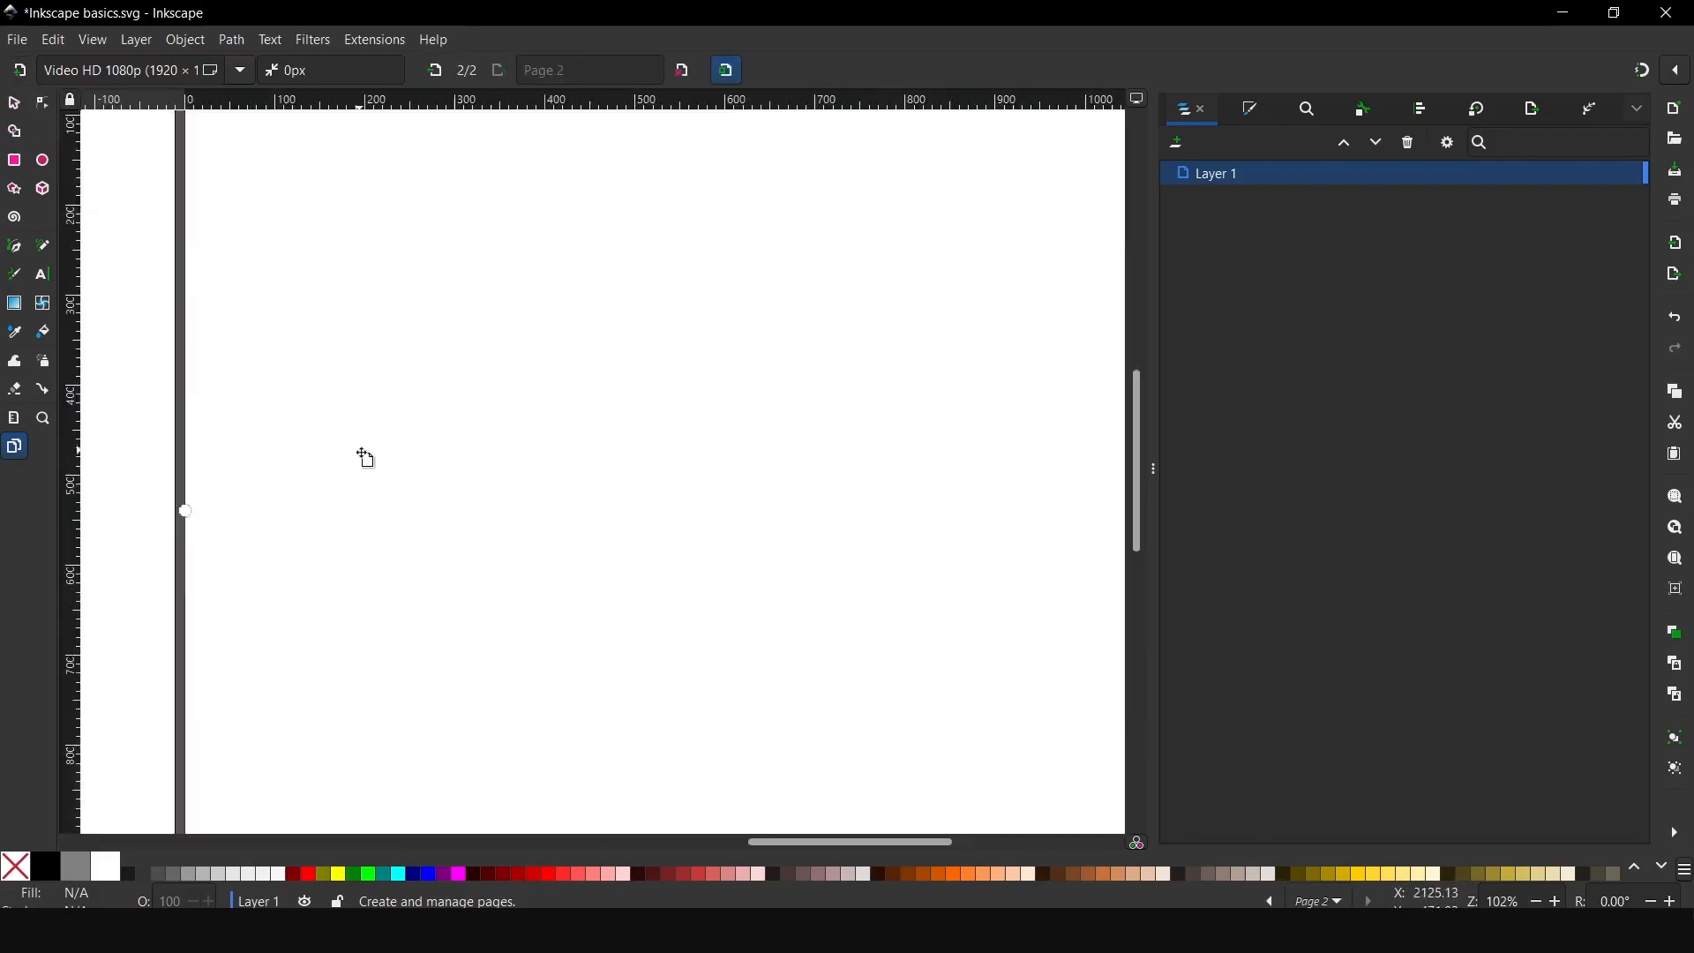
ctrl+scroll(363, 456, down, 3)
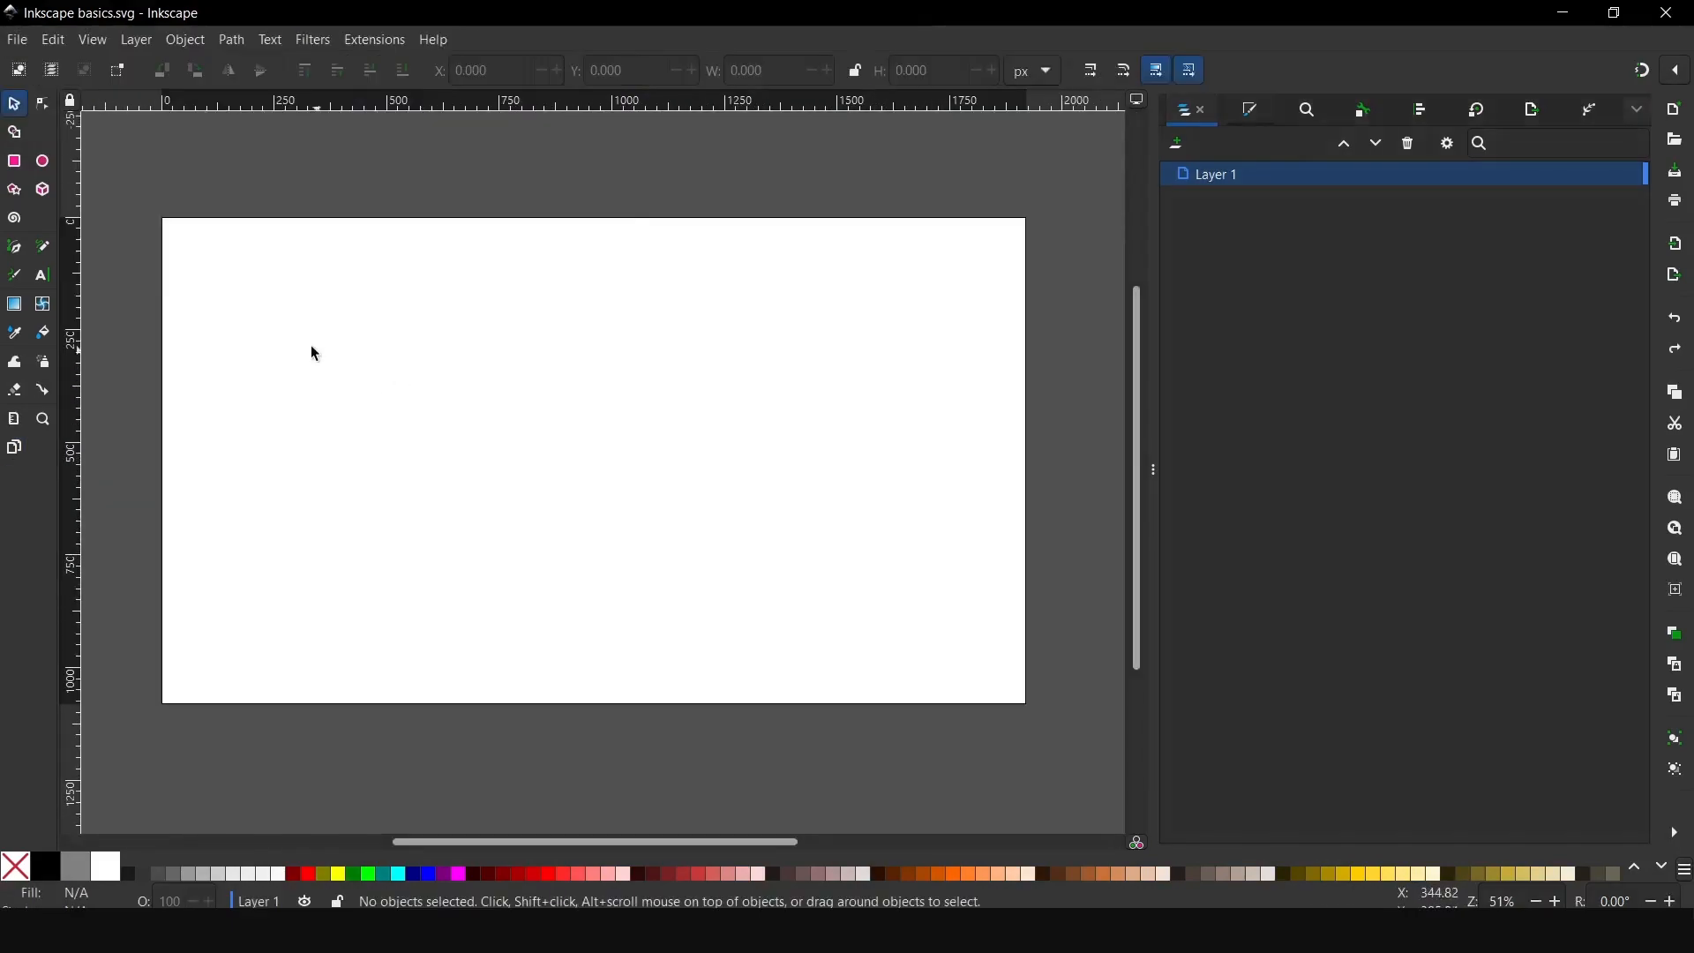
Open the document properties.
click(18, 40)
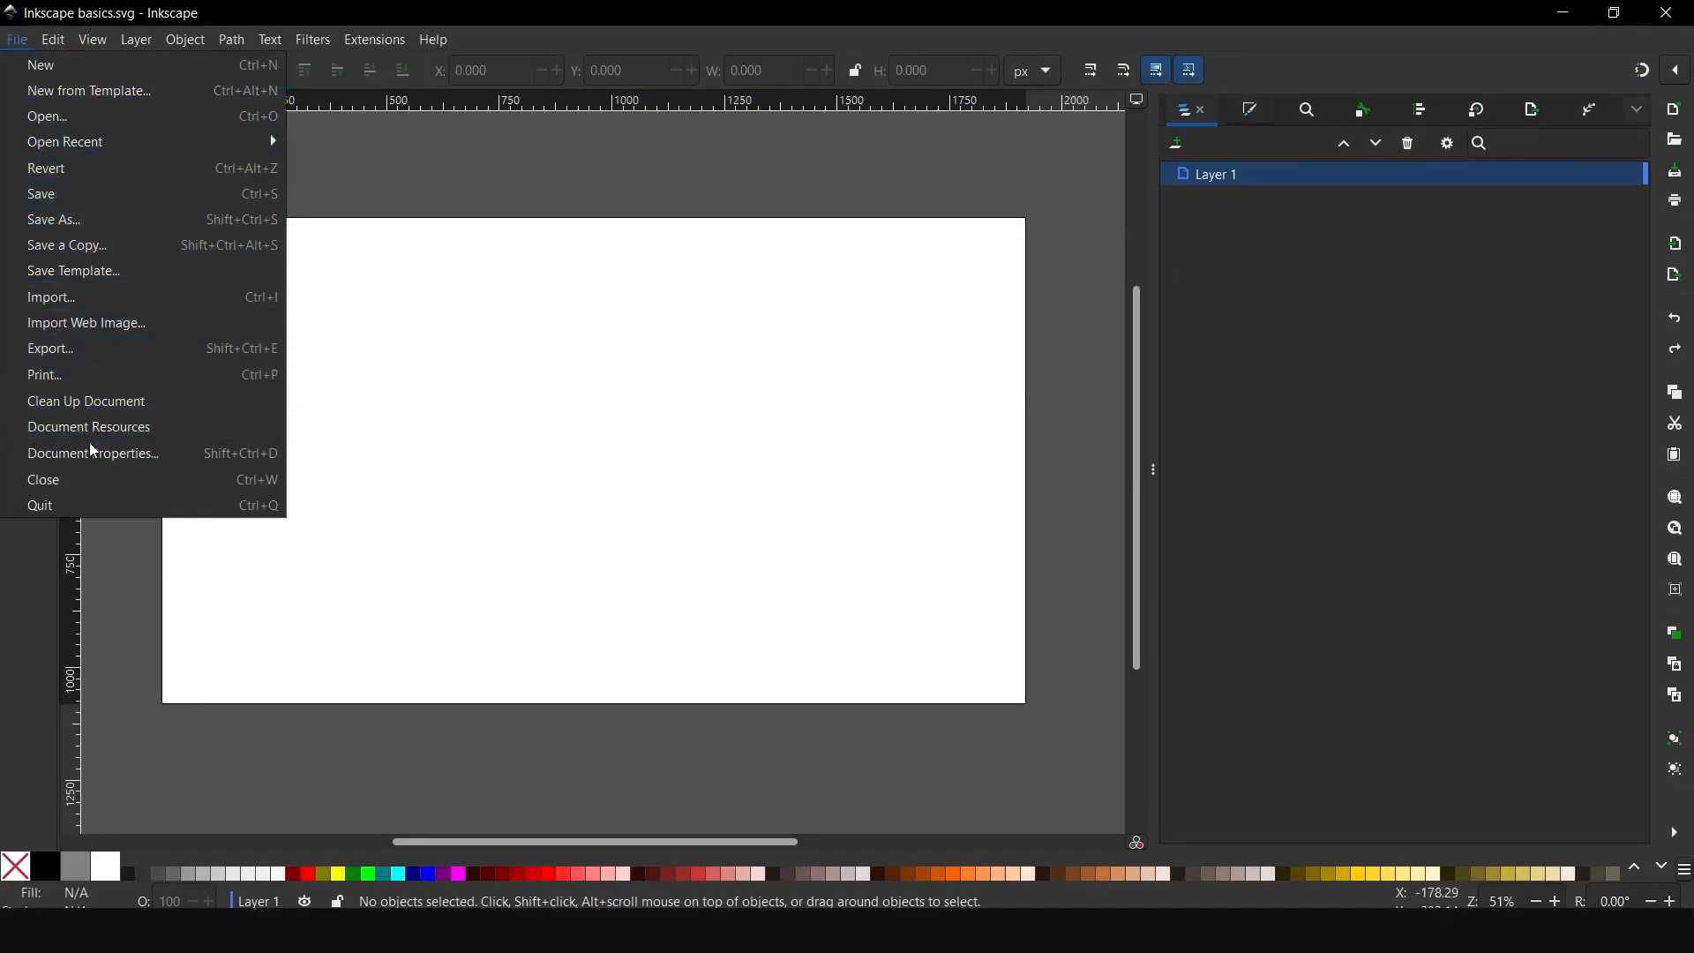
click(169, 457)
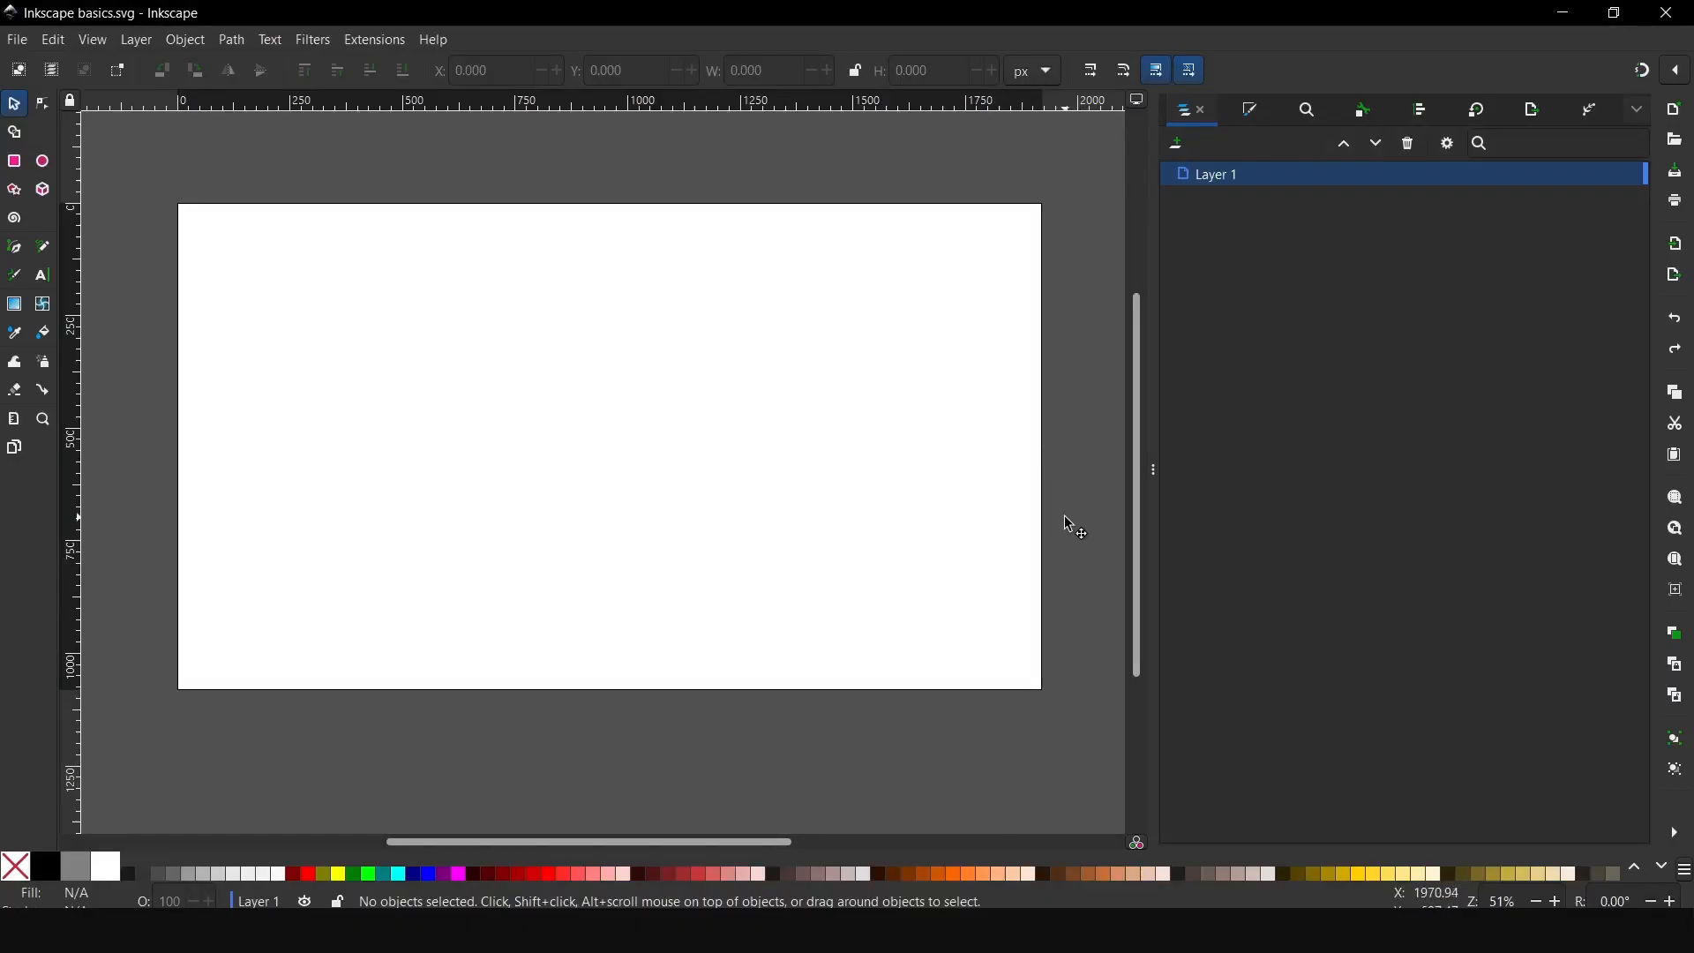
Examine the empty page and its surroundings by panning the canvas vertically and horizontally.
scroll(1064, 516, up, 10)
scroll(1064, 515, down, 12)
scroll(1064, 515, up, 2)
scroll(1064, 515, right, 9)
scroll(1064, 516, left, 9)
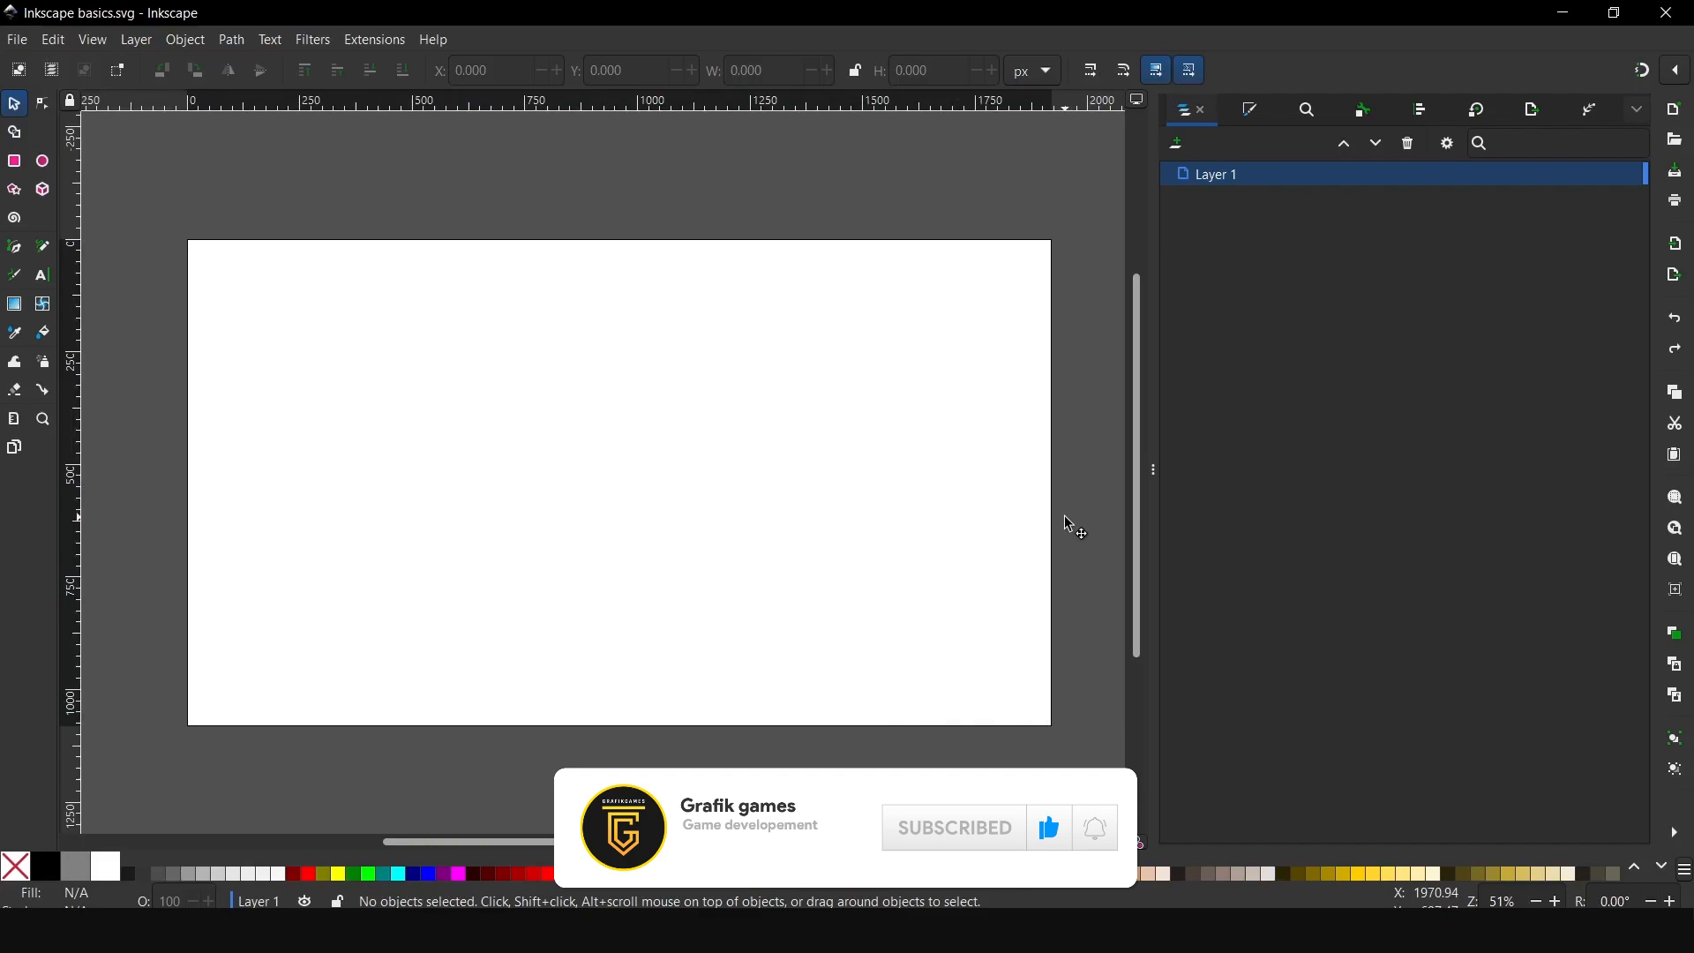
scroll(626, 390, up, 8)
scroll(627, 390, down, 10)
scroll(626, 390, up, 2)
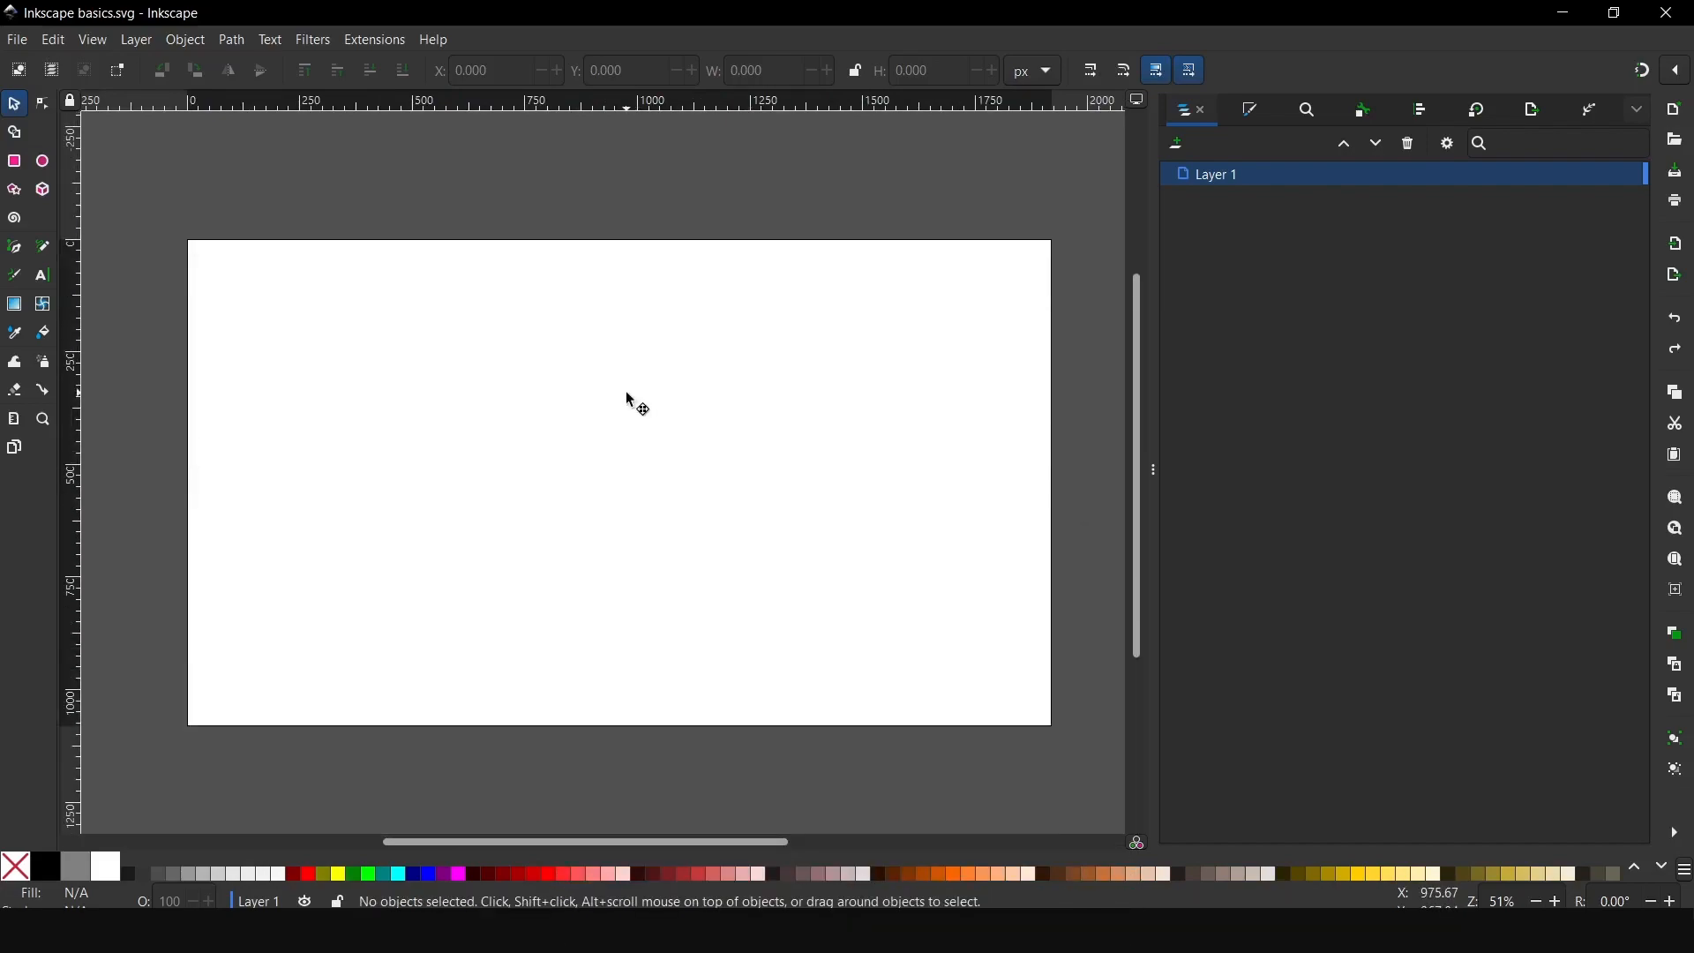
scroll(627, 397, left, 2)
scroll(627, 397, right, 10)
scroll(626, 397, left, 8)
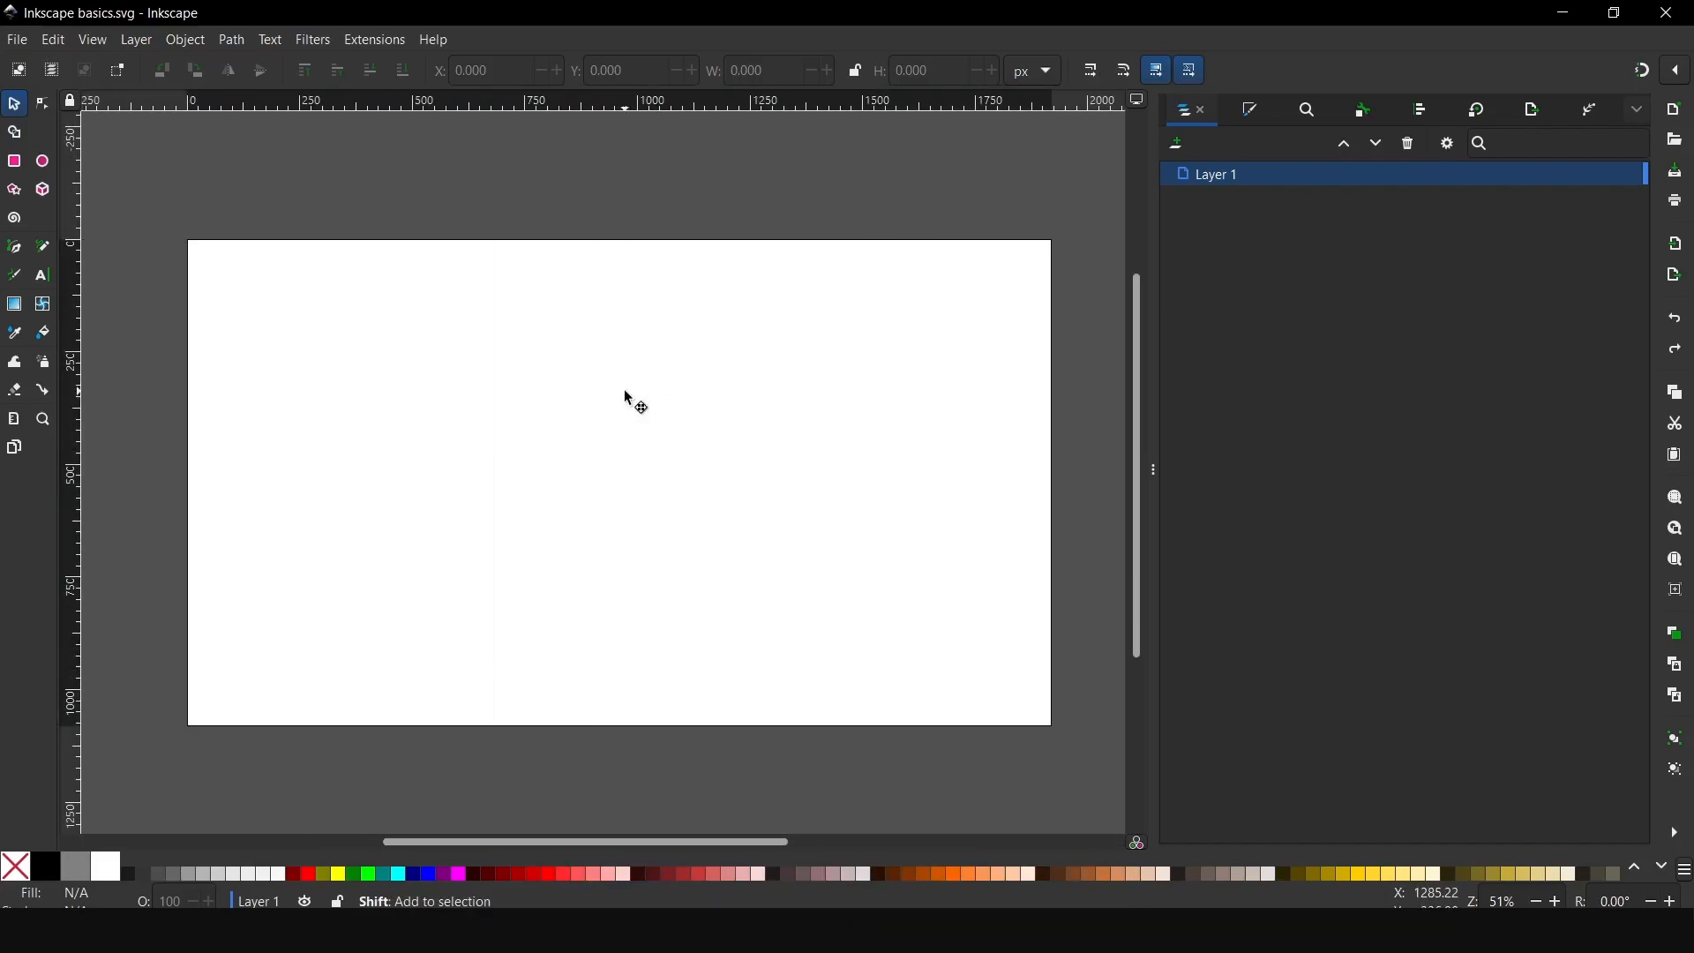
mouse_move(672, 460)
mouse_down()
mouse_move(703, 400)
mouse_move(749, 438)
mouse_move(687, 442)
mouse_move(643, 394)
mouse_move(680, 446)
mouse_move(636, 438)
mouse_move(650, 446)
mouse_up()
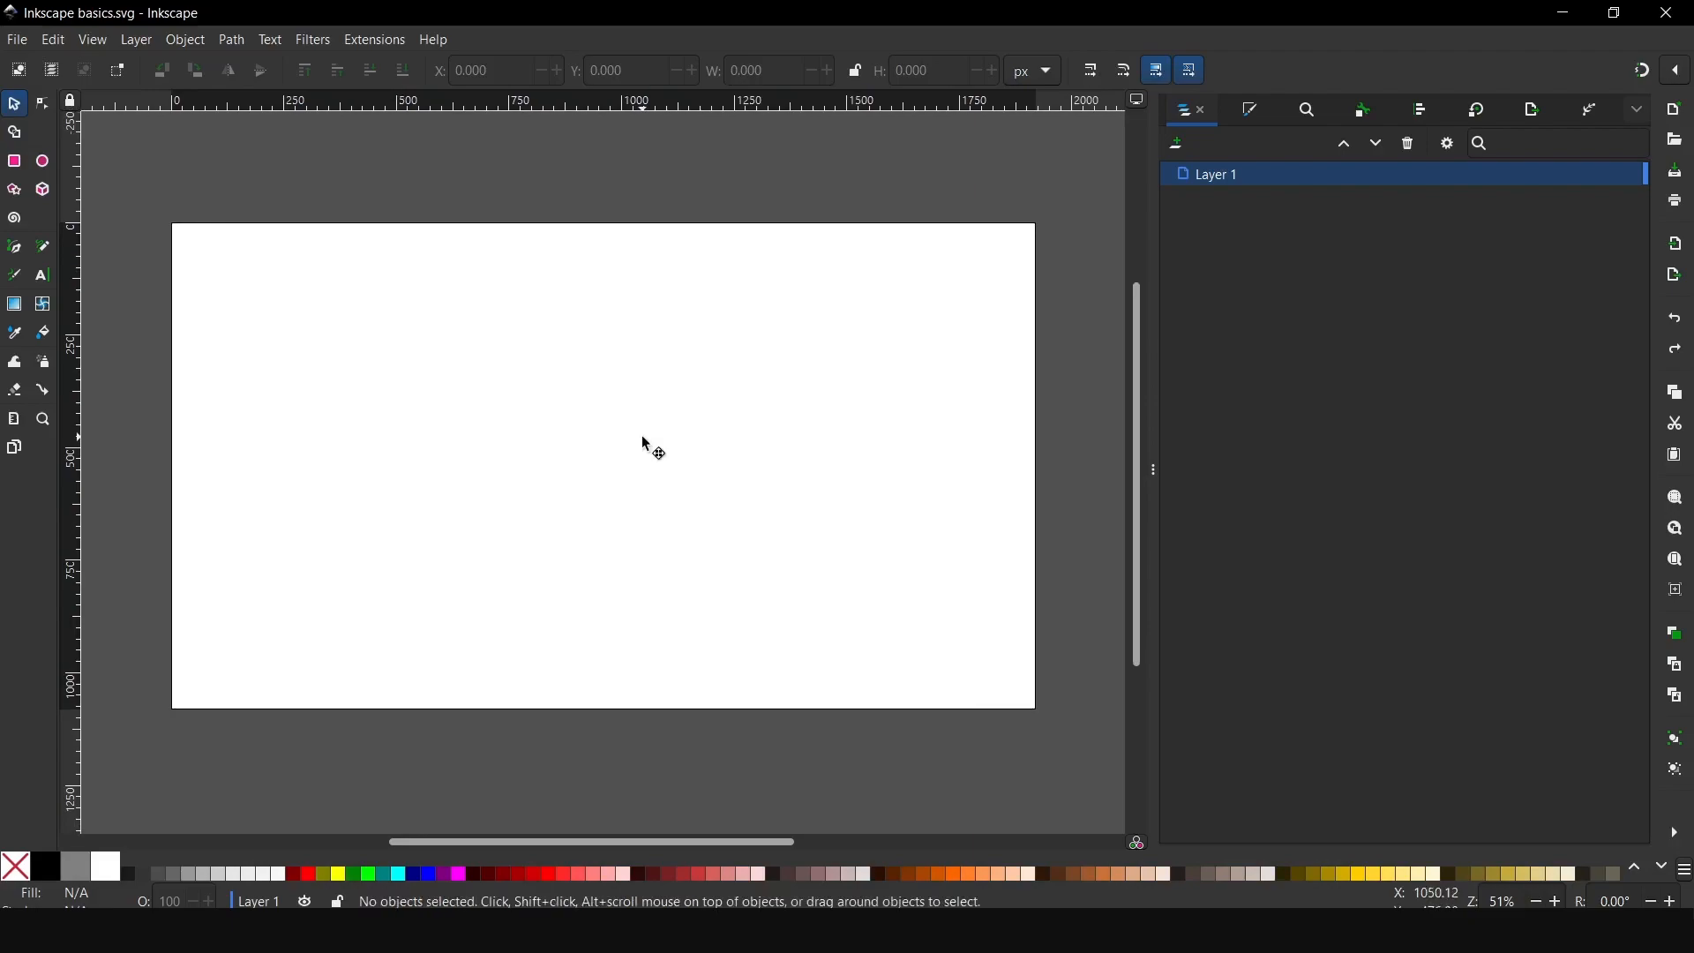
Shift the view slightly with the canvas scrollbars, hide the scrollbars and show them again.
mouse_move(1138, 463)
mouse_down()
mouse_move(1138, 309)
mouse_move(1152, 483)
mouse_up()
mouse_move(734, 843)
mouse_down()
mouse_move(764, 842)
mouse_move(738, 843)
mouse_up()
key(ctrl+b)
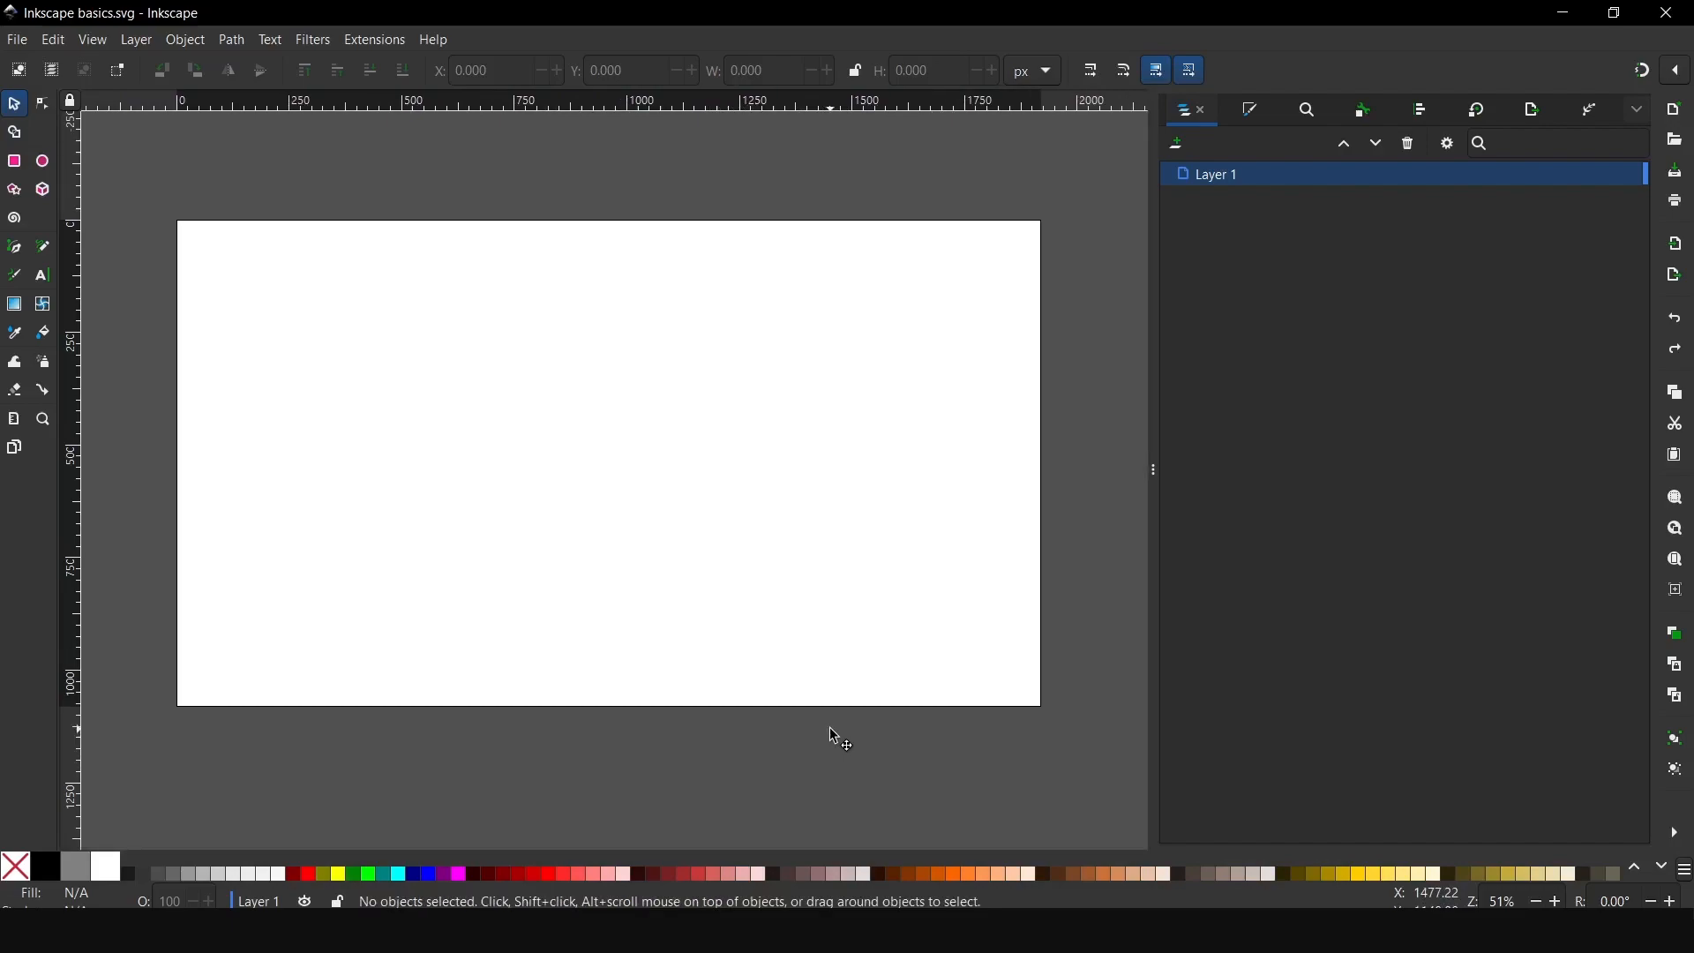
key(ctrl+b)
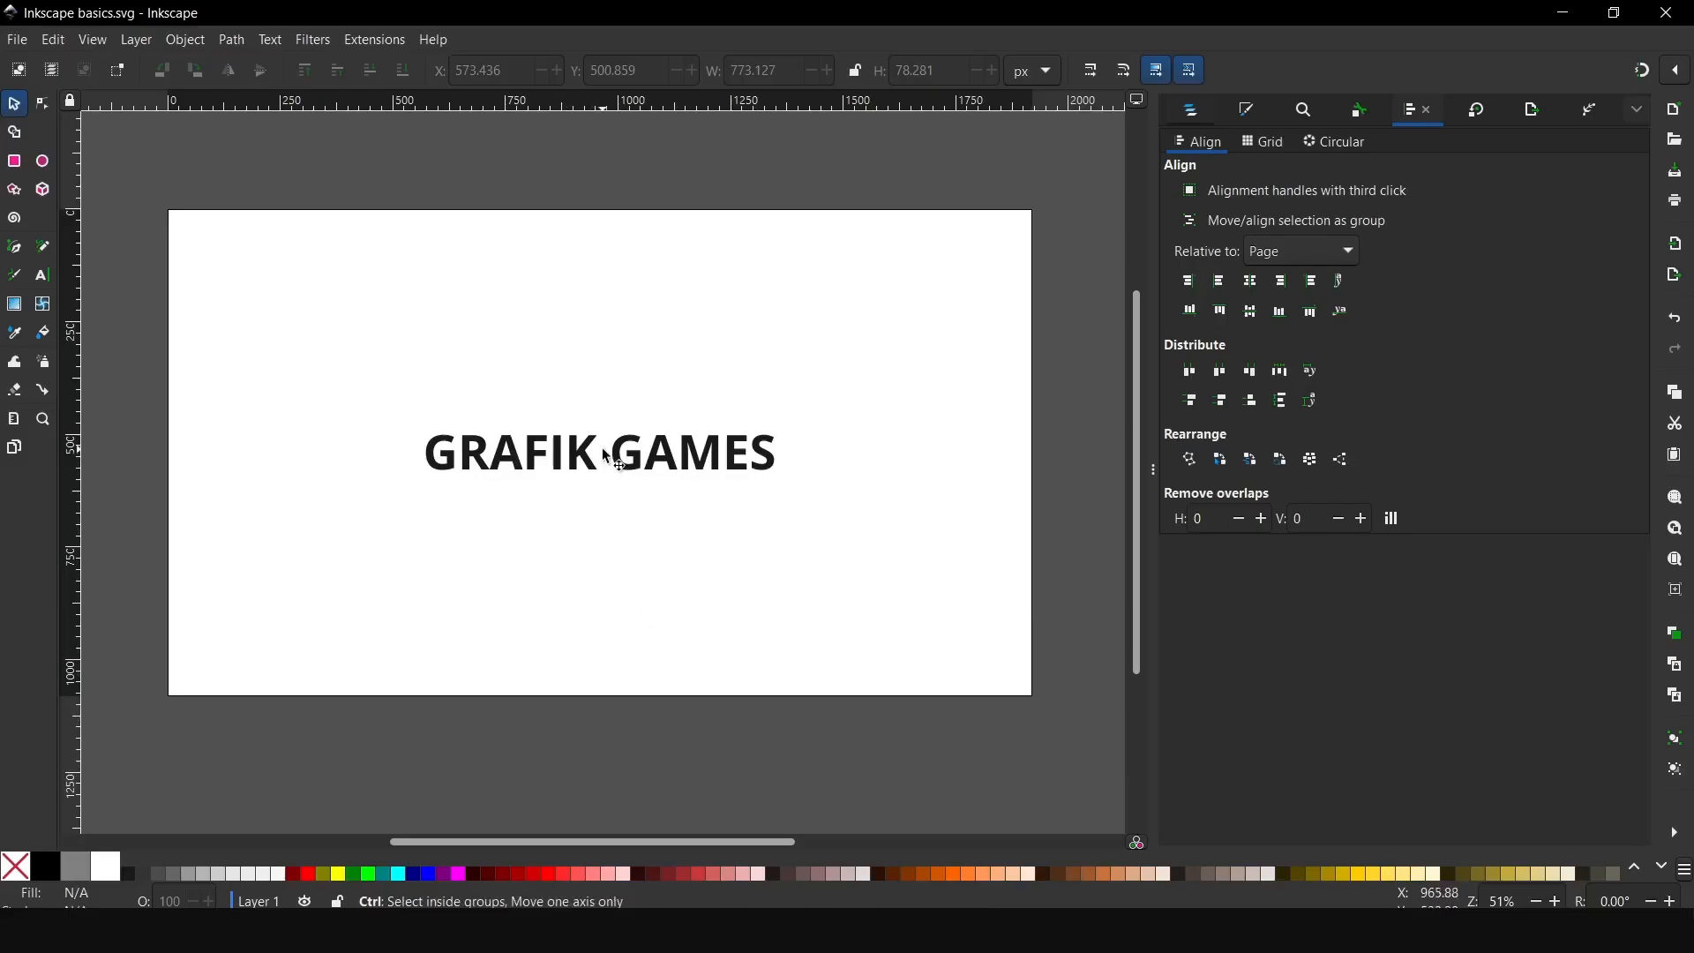
Examine the GRAFIK GAMES text by zooming in and out and panning the canvas around it.
scroll(609, 459, up, 4)
scroll(618, 454, down, 3)
scroll(620, 459, down, 1)
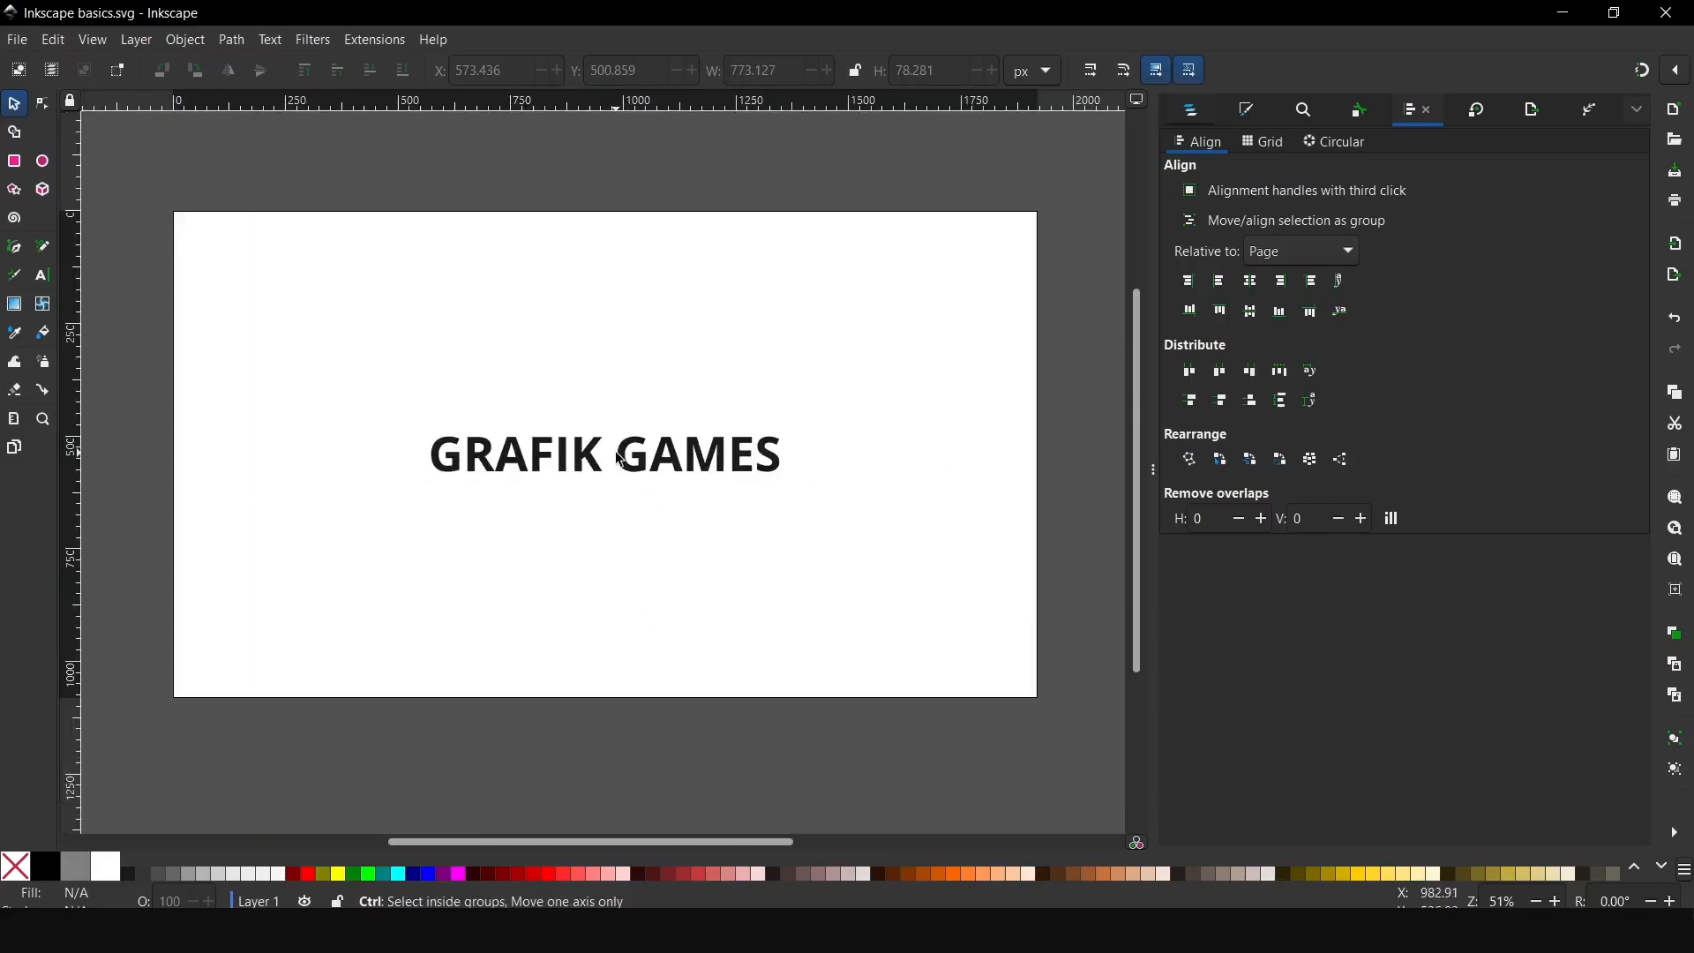
key(shift)
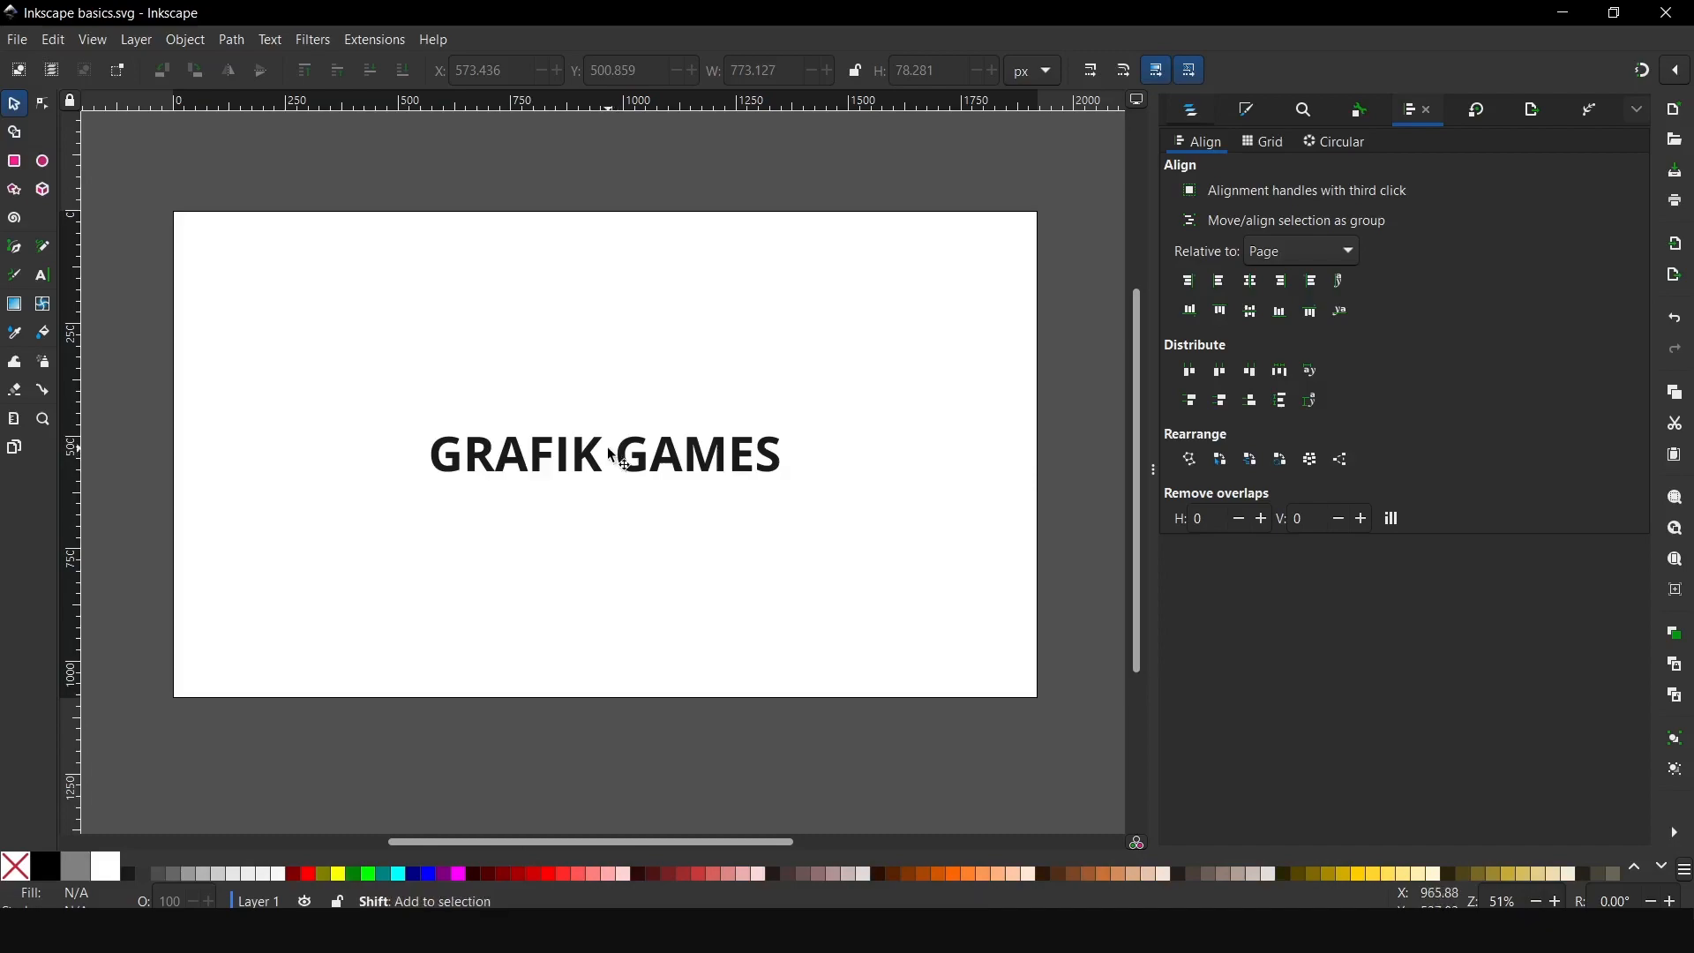
key(ctrl)
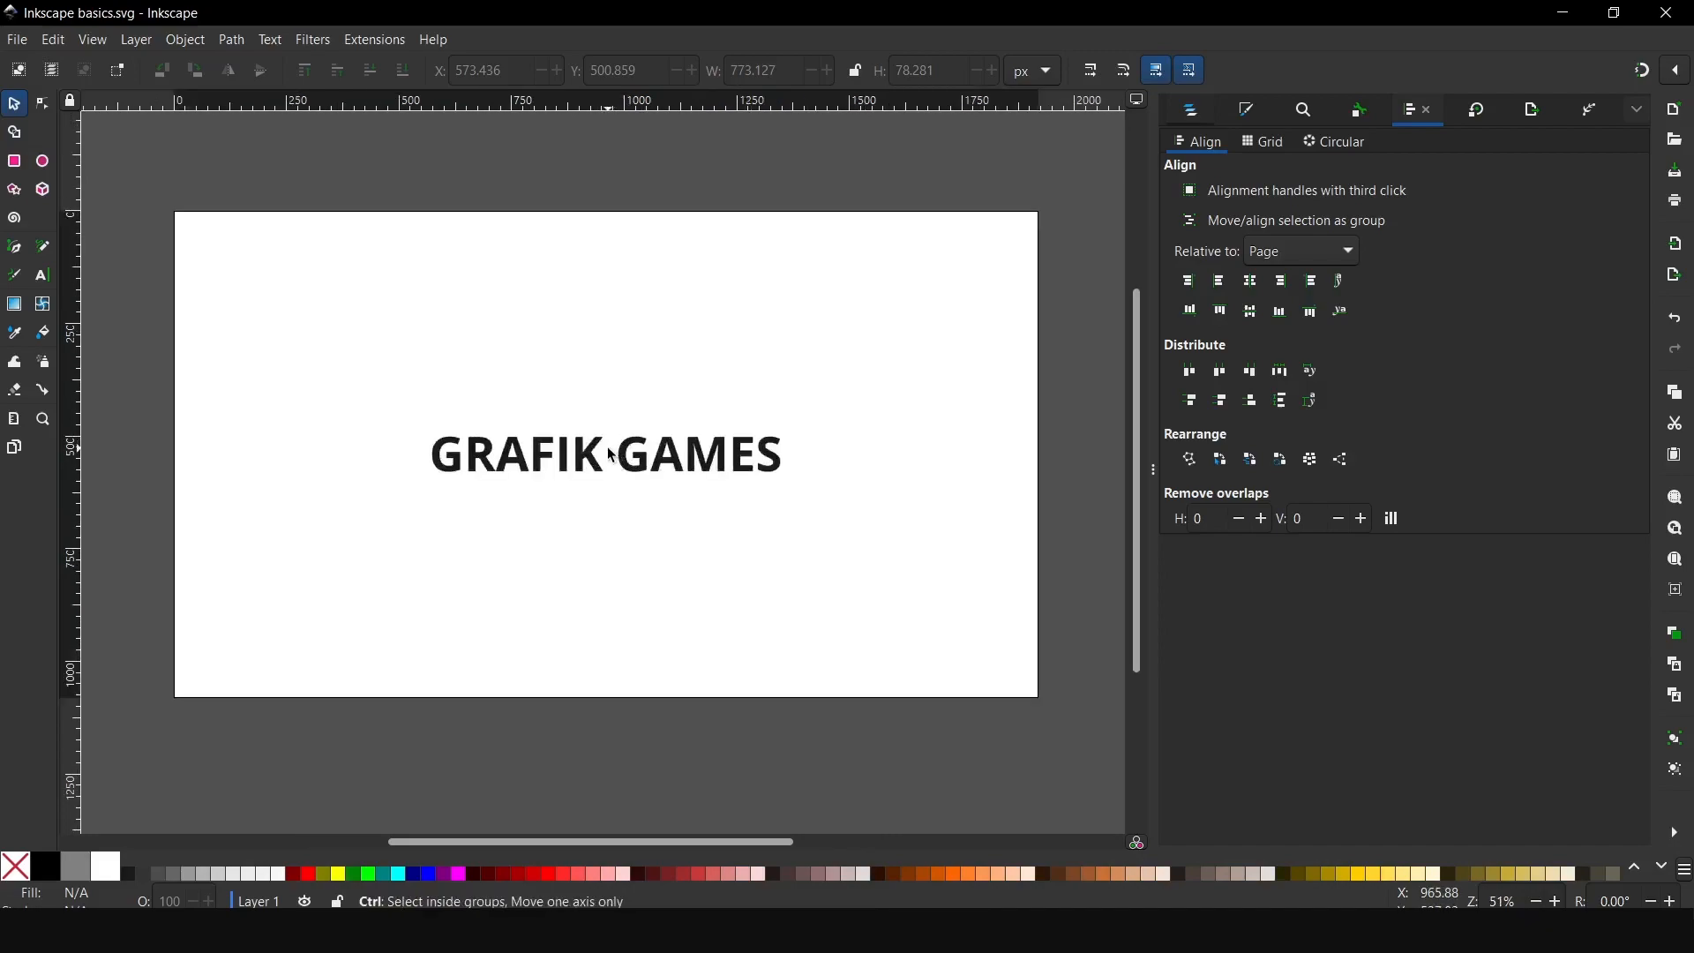
scroll(612, 455, up, 1)
scroll(611, 455, up, 1)
key(shift)
scroll(611, 455, down, 3)
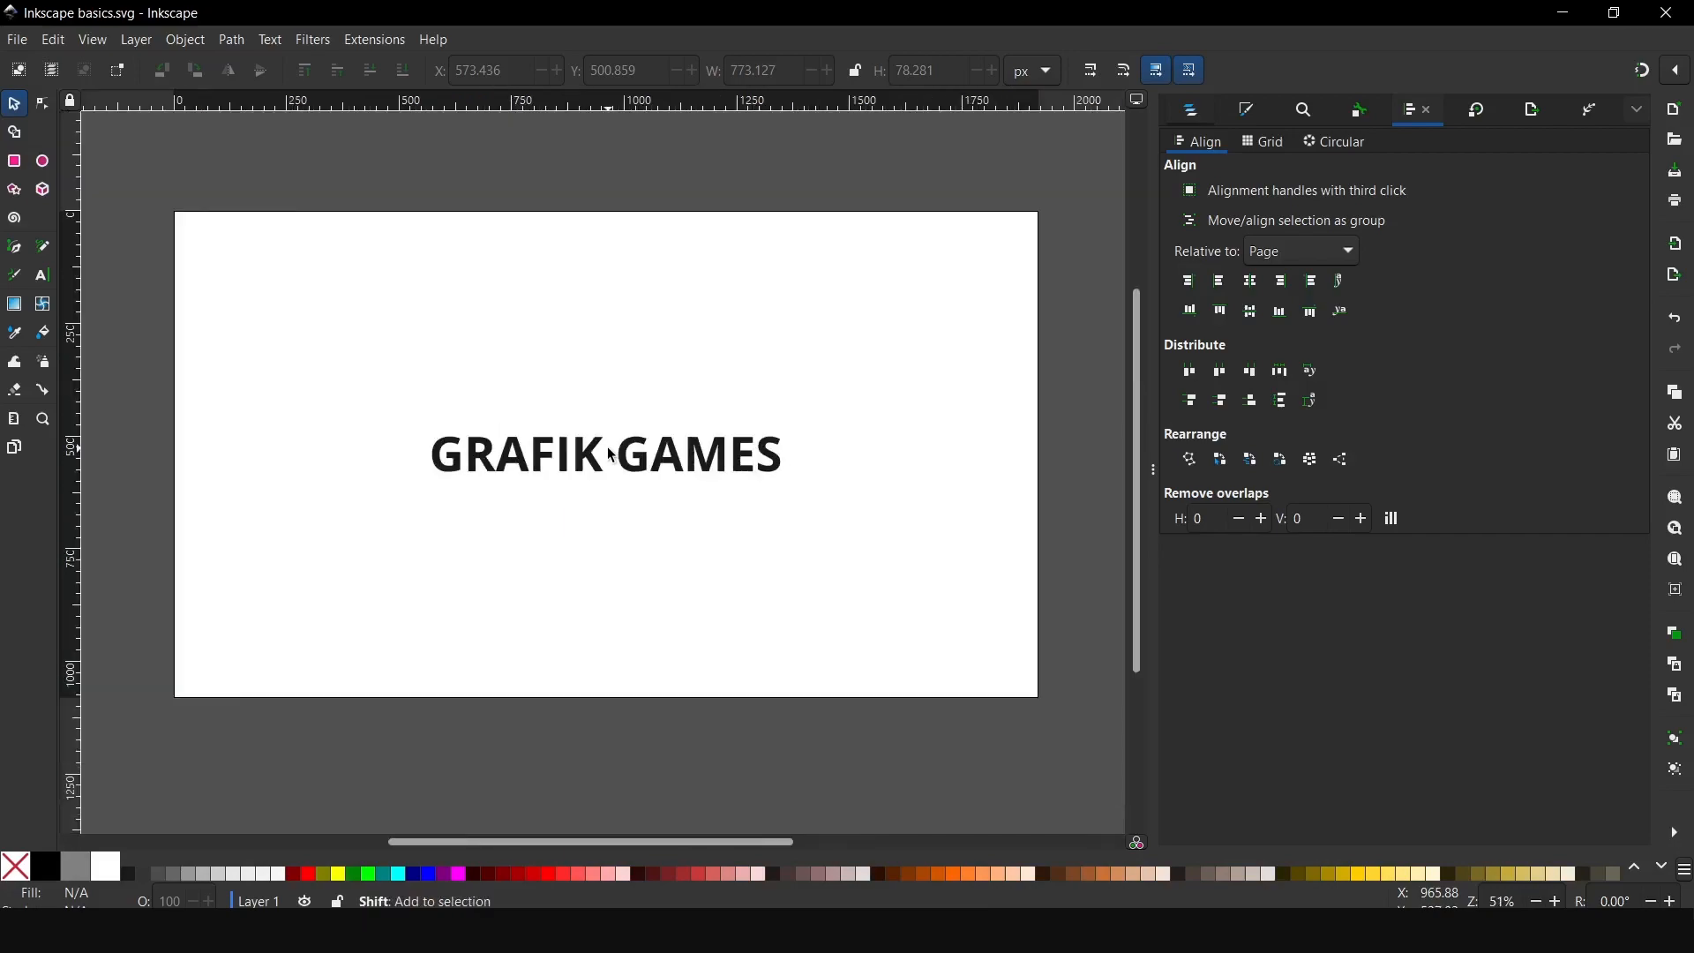
key(ctrl)
scroll(612, 456, up, 1)
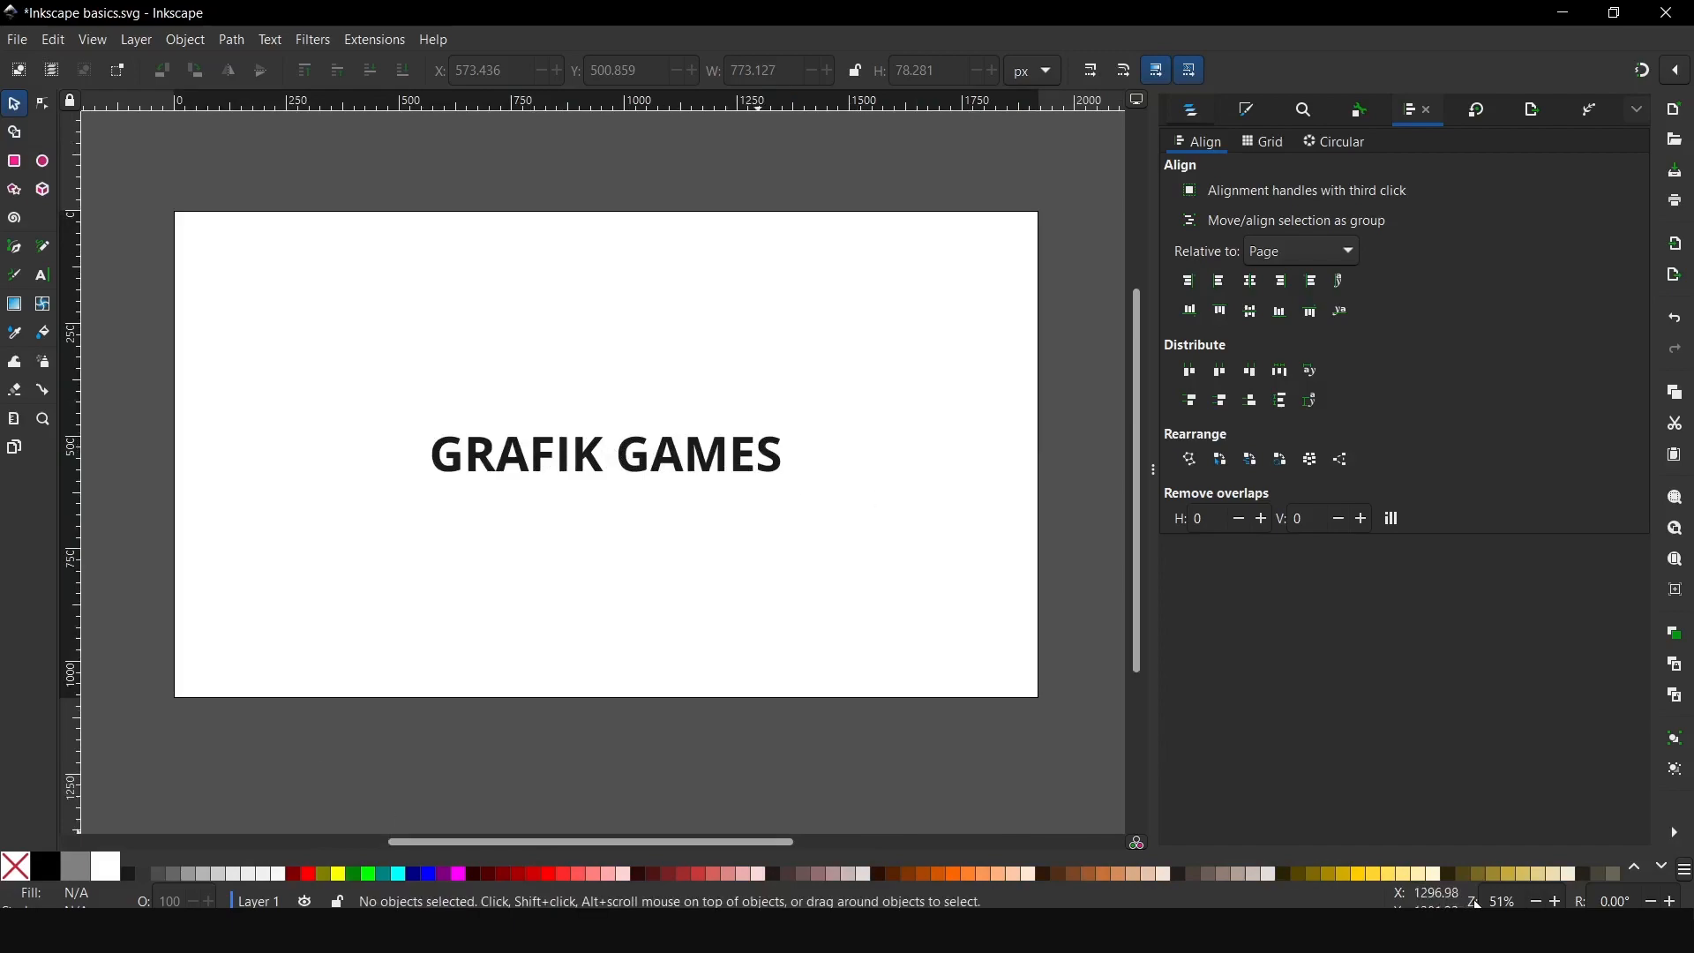
Set the canvas zoom to 80% and return it to 50%.
click(1555, 901)
click(1535, 901)
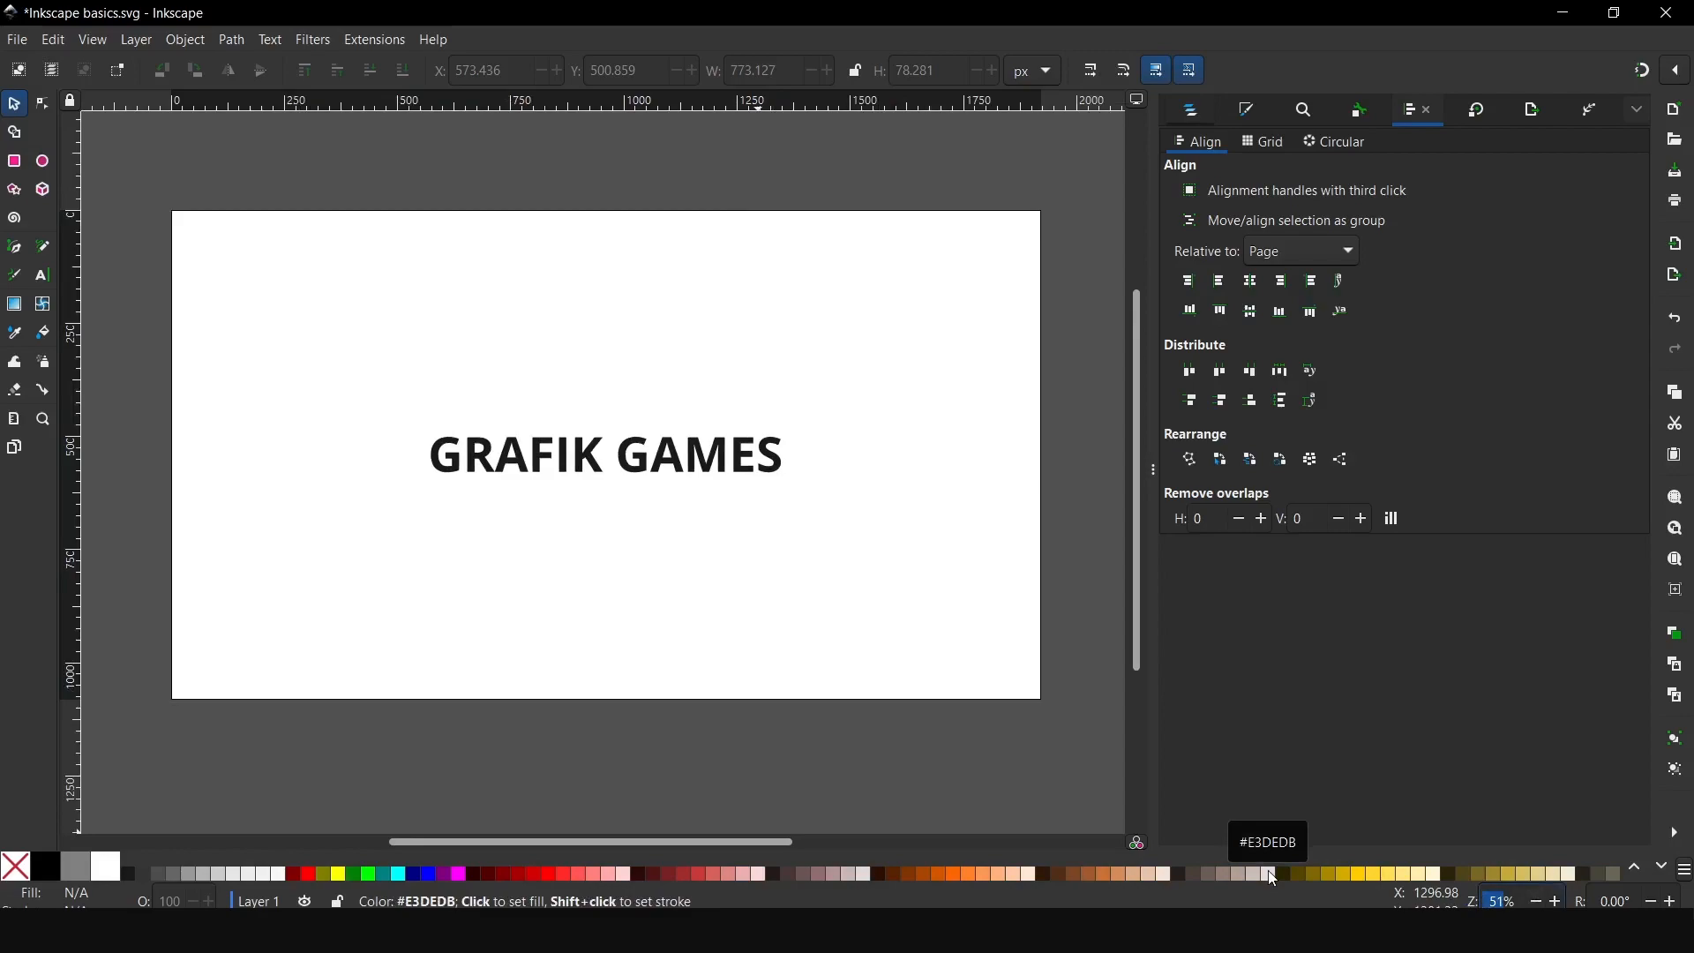
text(80)
key(Return)
text(5)
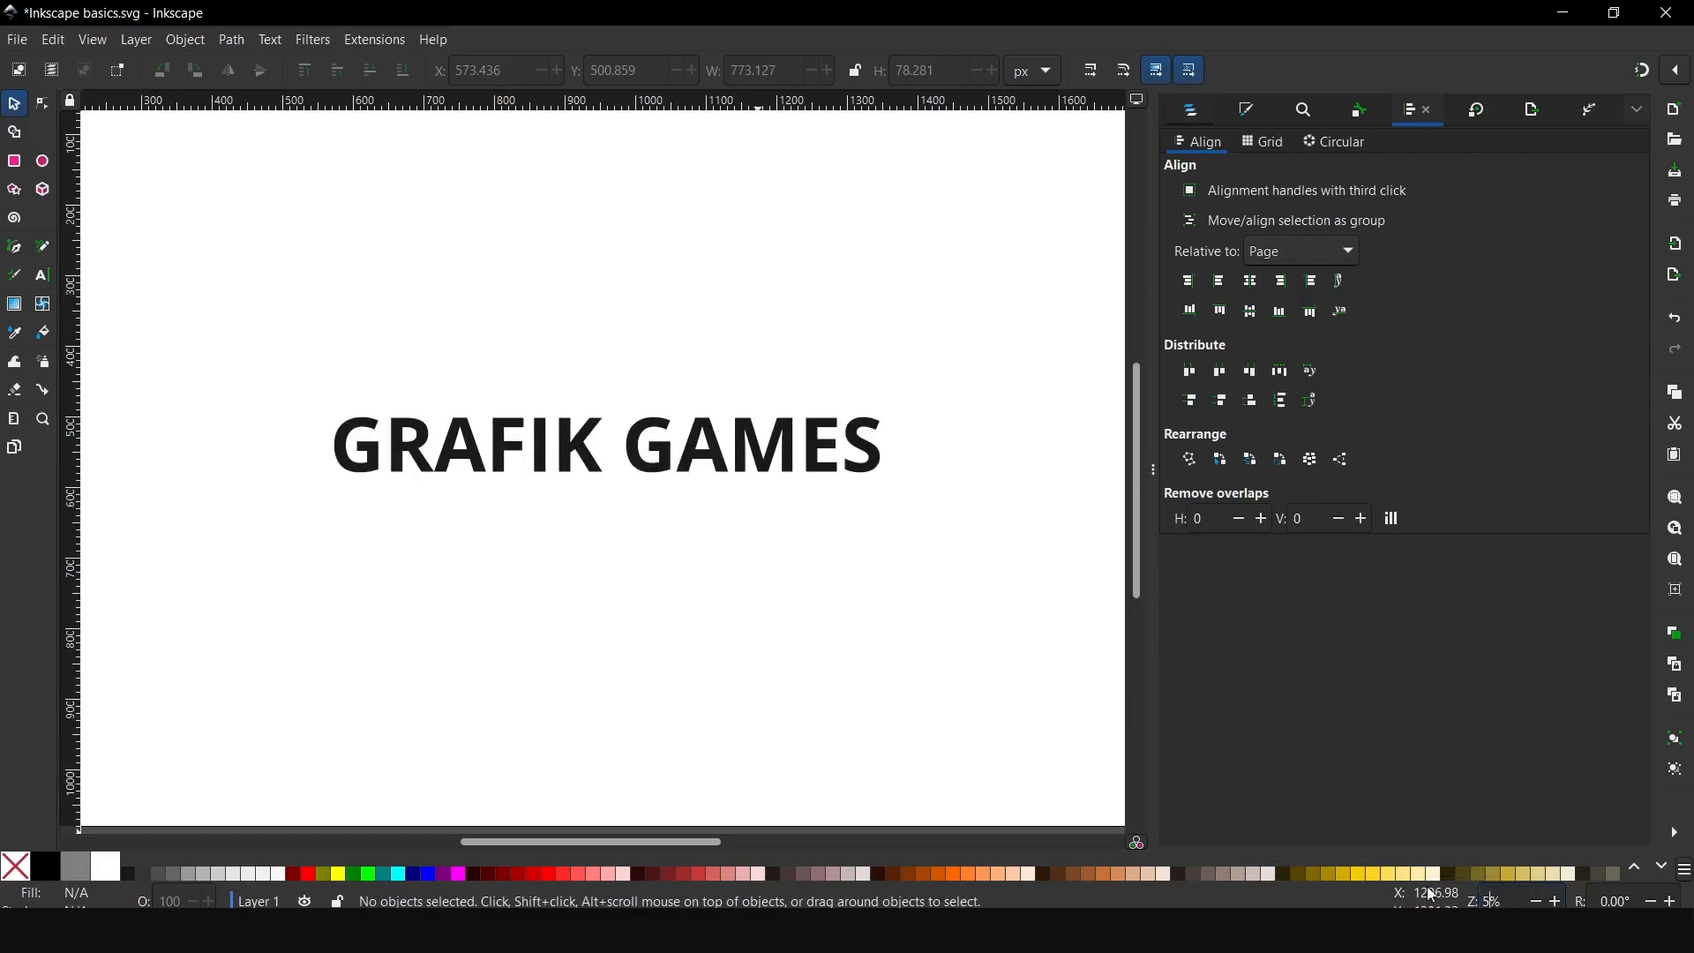
text(0)
key(Return)
View the GRAFIK GAMES text at preset zoom levels such as 200% and 50% with the Zoom tool.
click(43, 419)
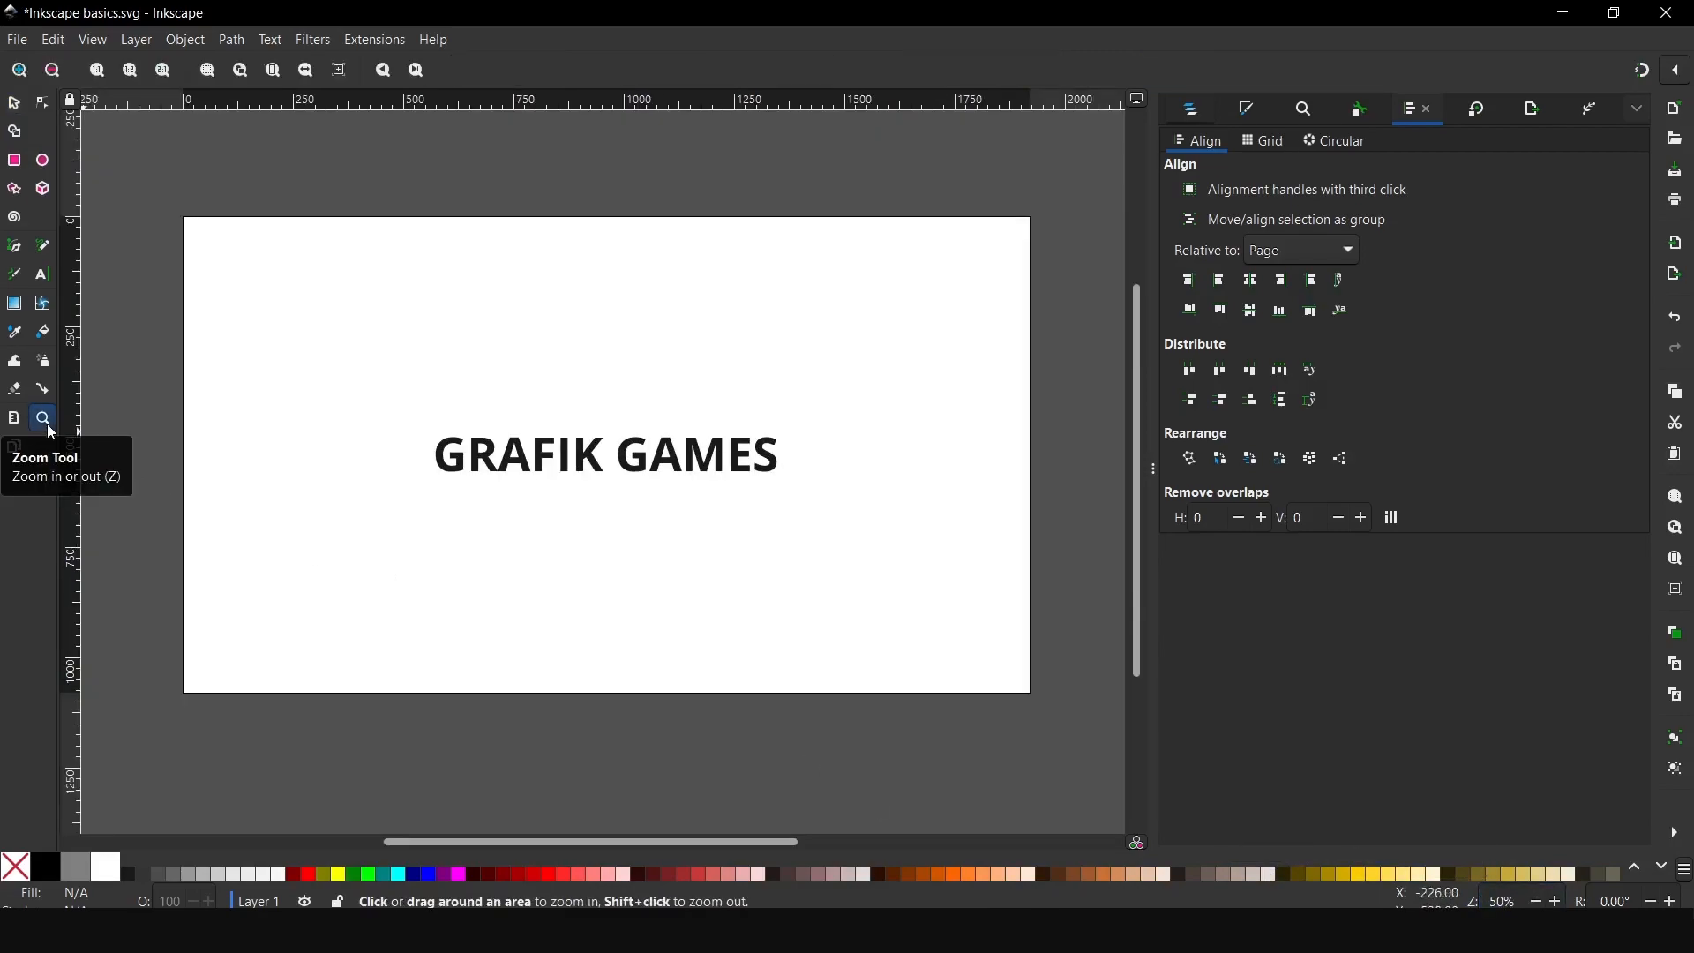
click(611, 455)
shift+click(593, 455)
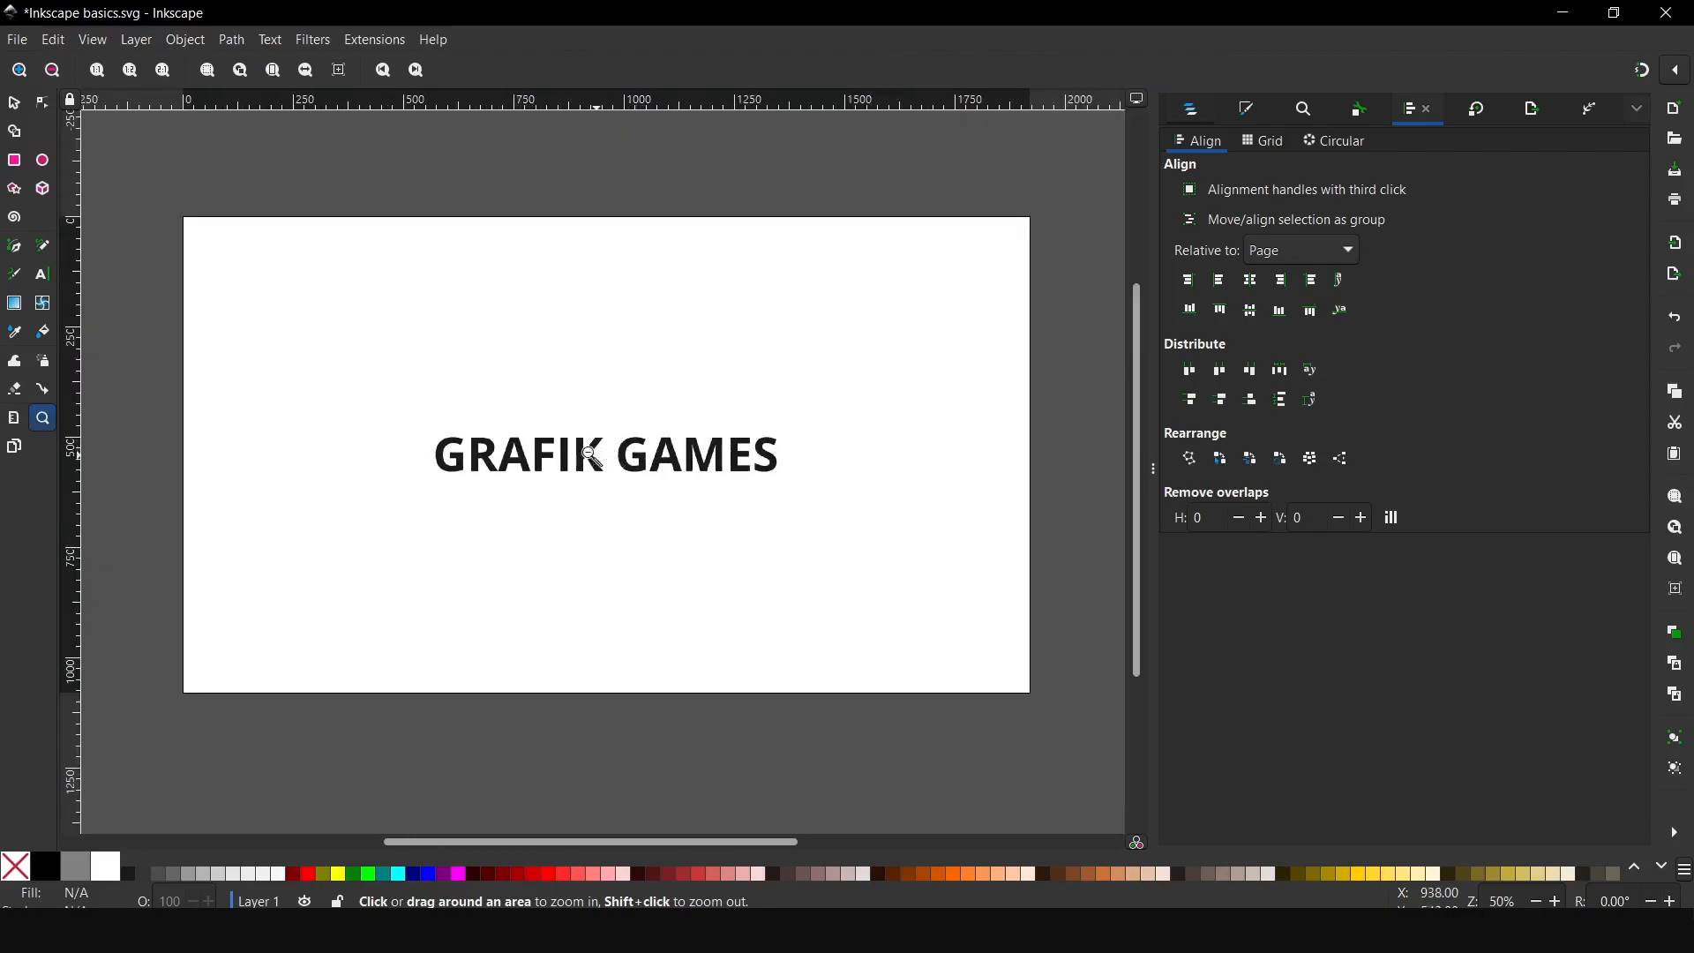
click(19, 70)
click(52, 69)
click(97, 70)
click(126, 71)
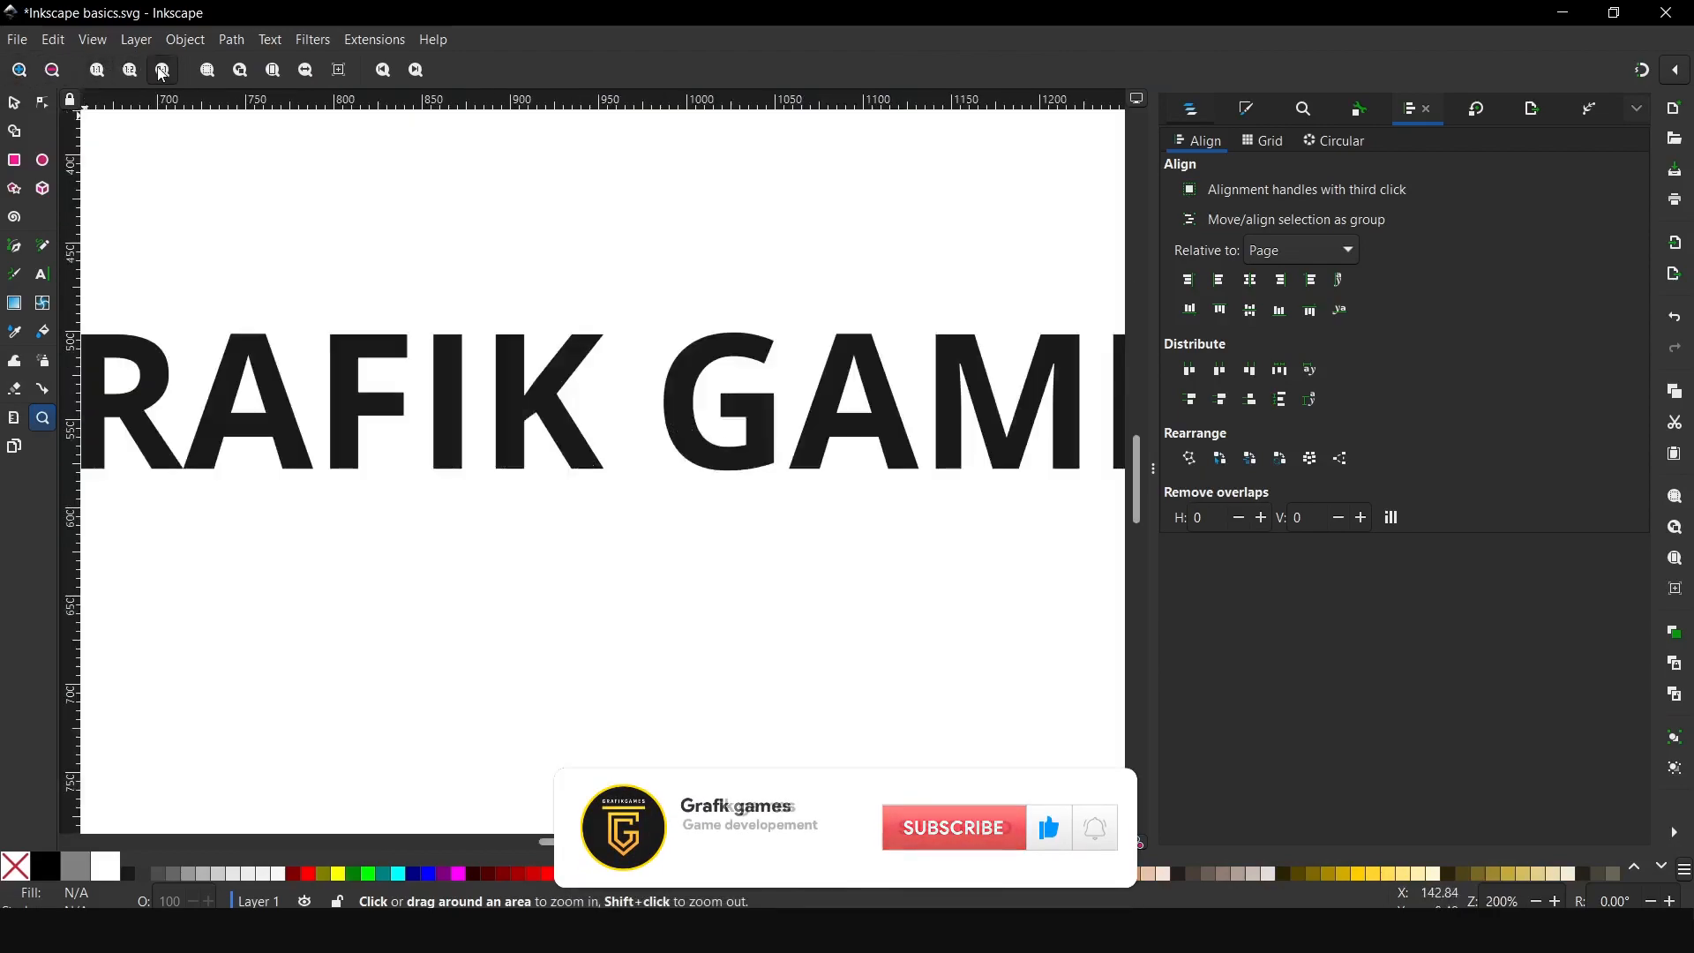
click(53, 77)
click(130, 71)
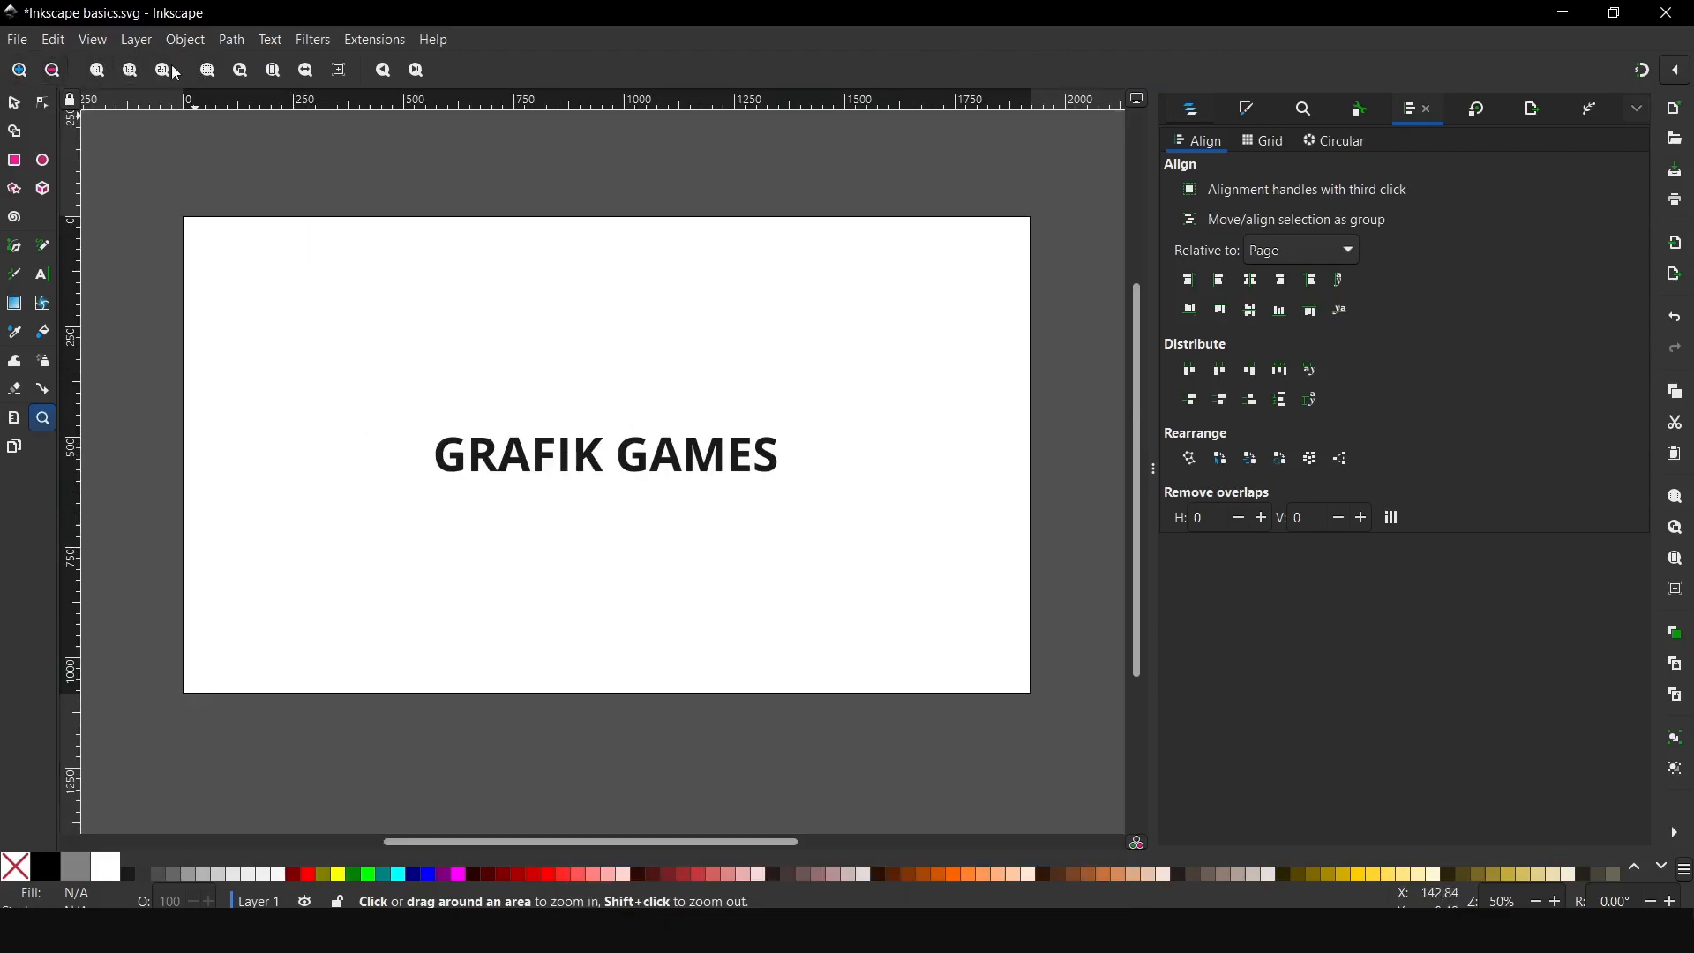
Zoom in on the area around the word GRAFIK, zoom back out, and zoom in on the whole GRAFIK GAMES text.
drag(421, 419, 604, 501)
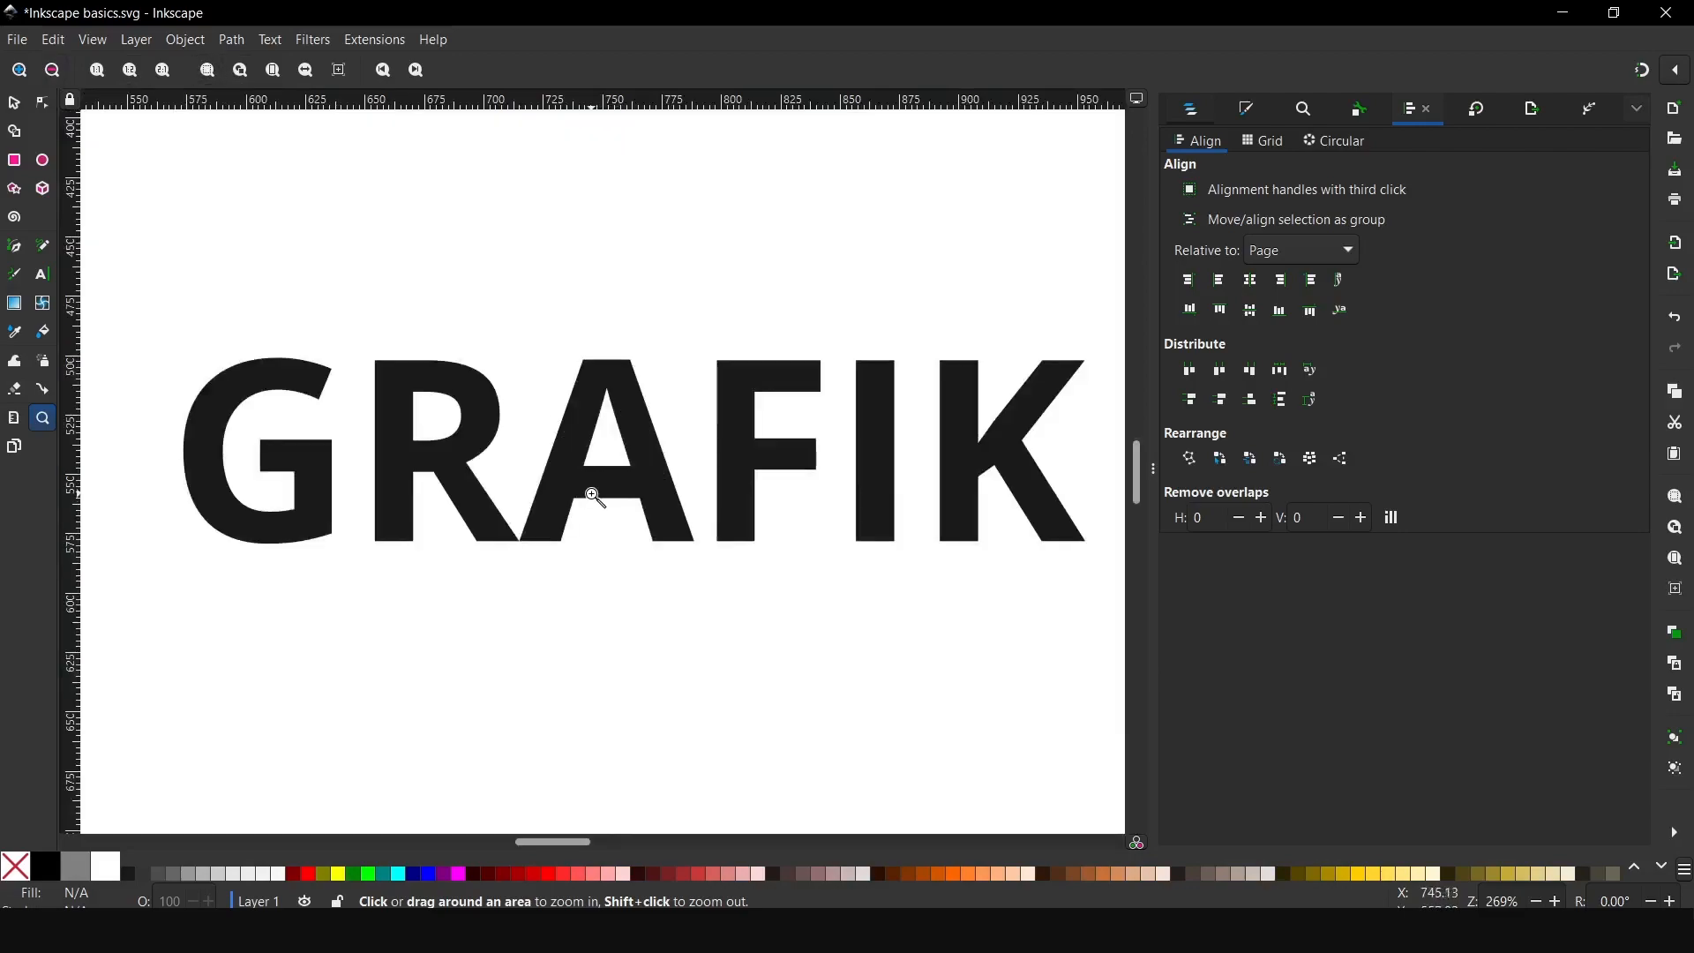
click(40, 71)
click(27, 69)
click(46, 70)
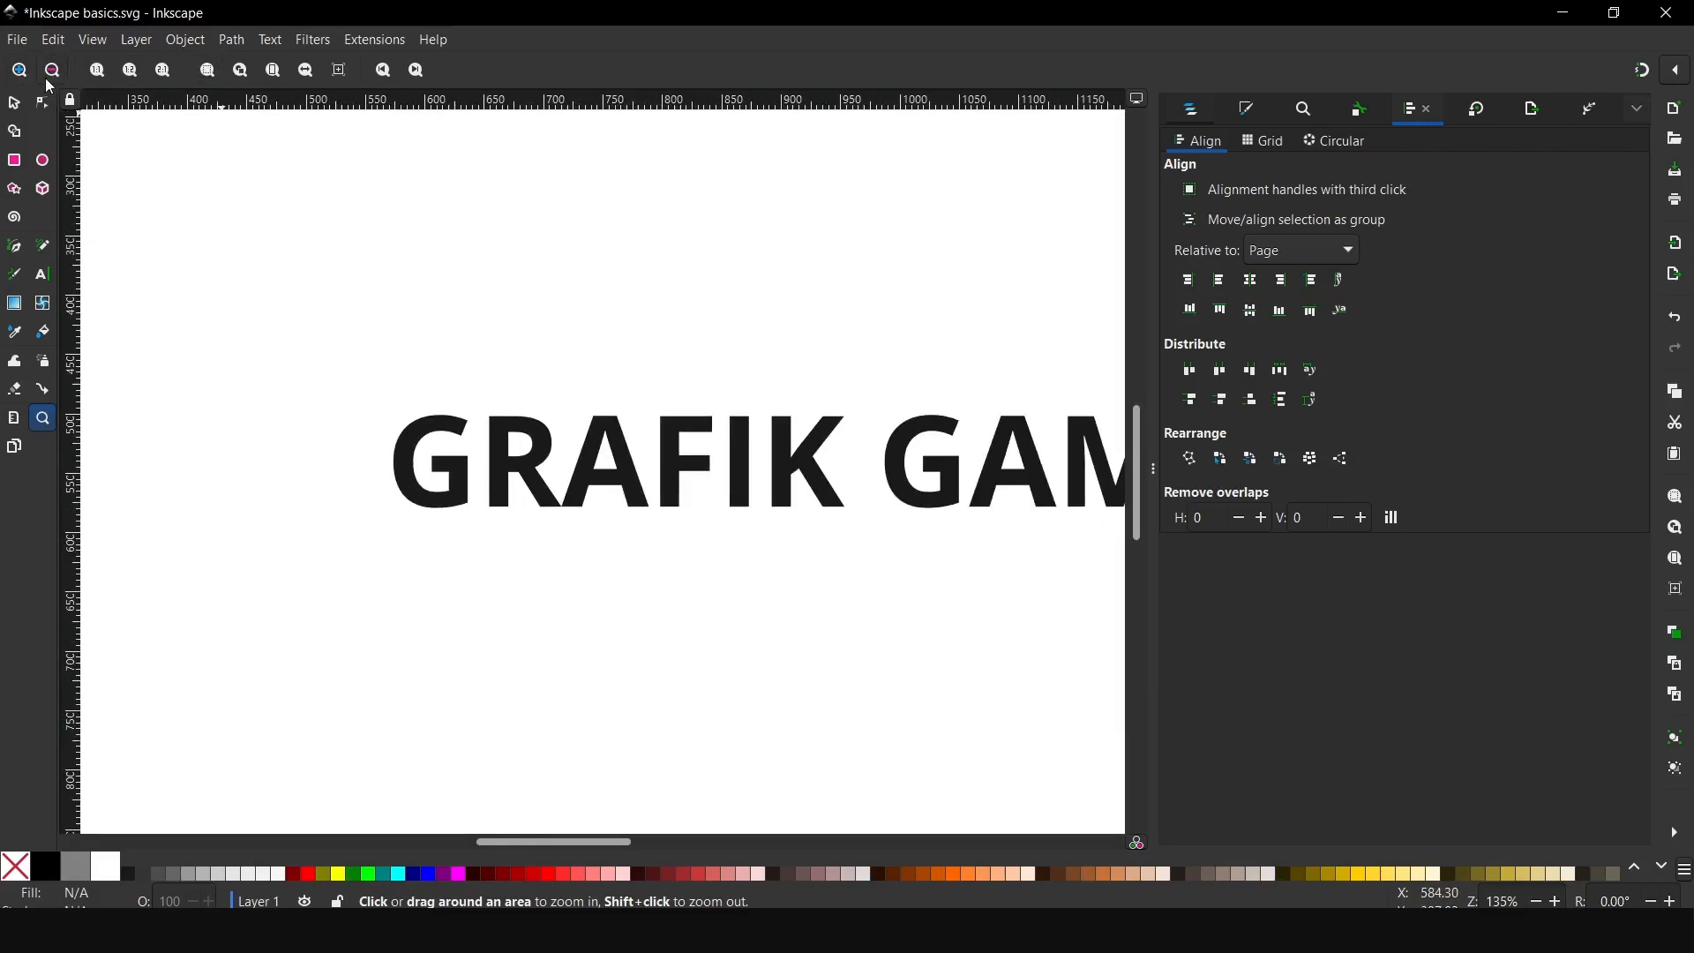
click(46, 70)
click(46, 70)
drag(484, 423, 1008, 513)
scroll(613, 504, down, 2)
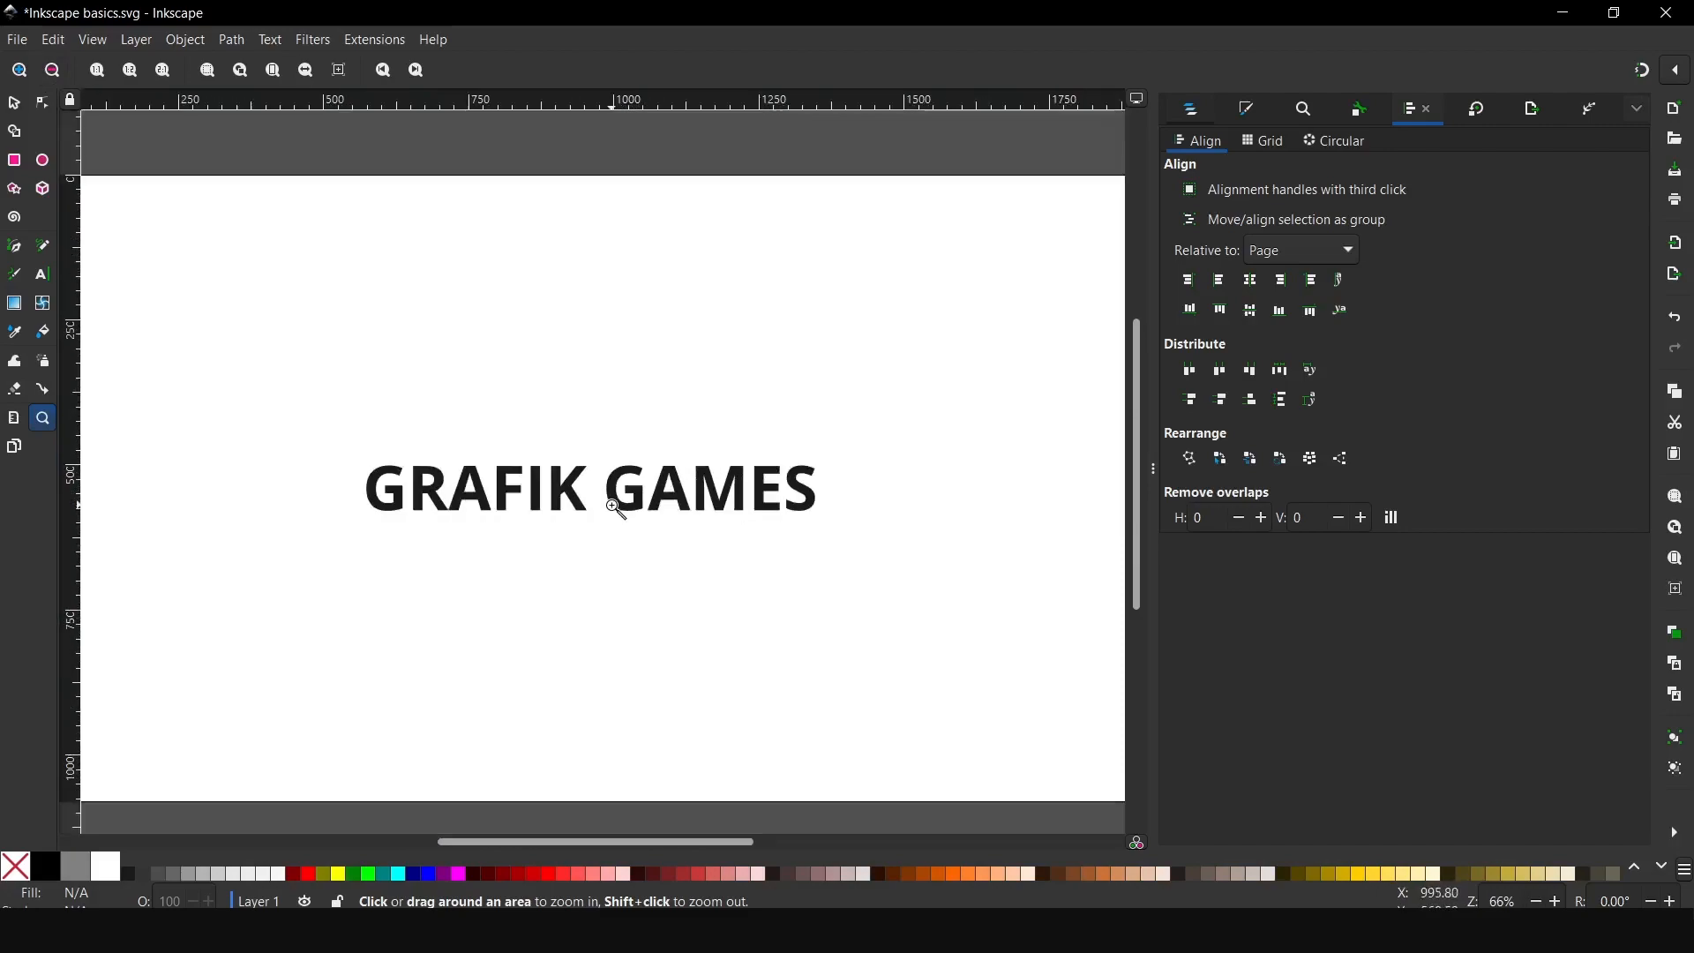
Fit the page in the view and examine the GRAFIK GAMES text from closer and farther away.
click(279, 76)
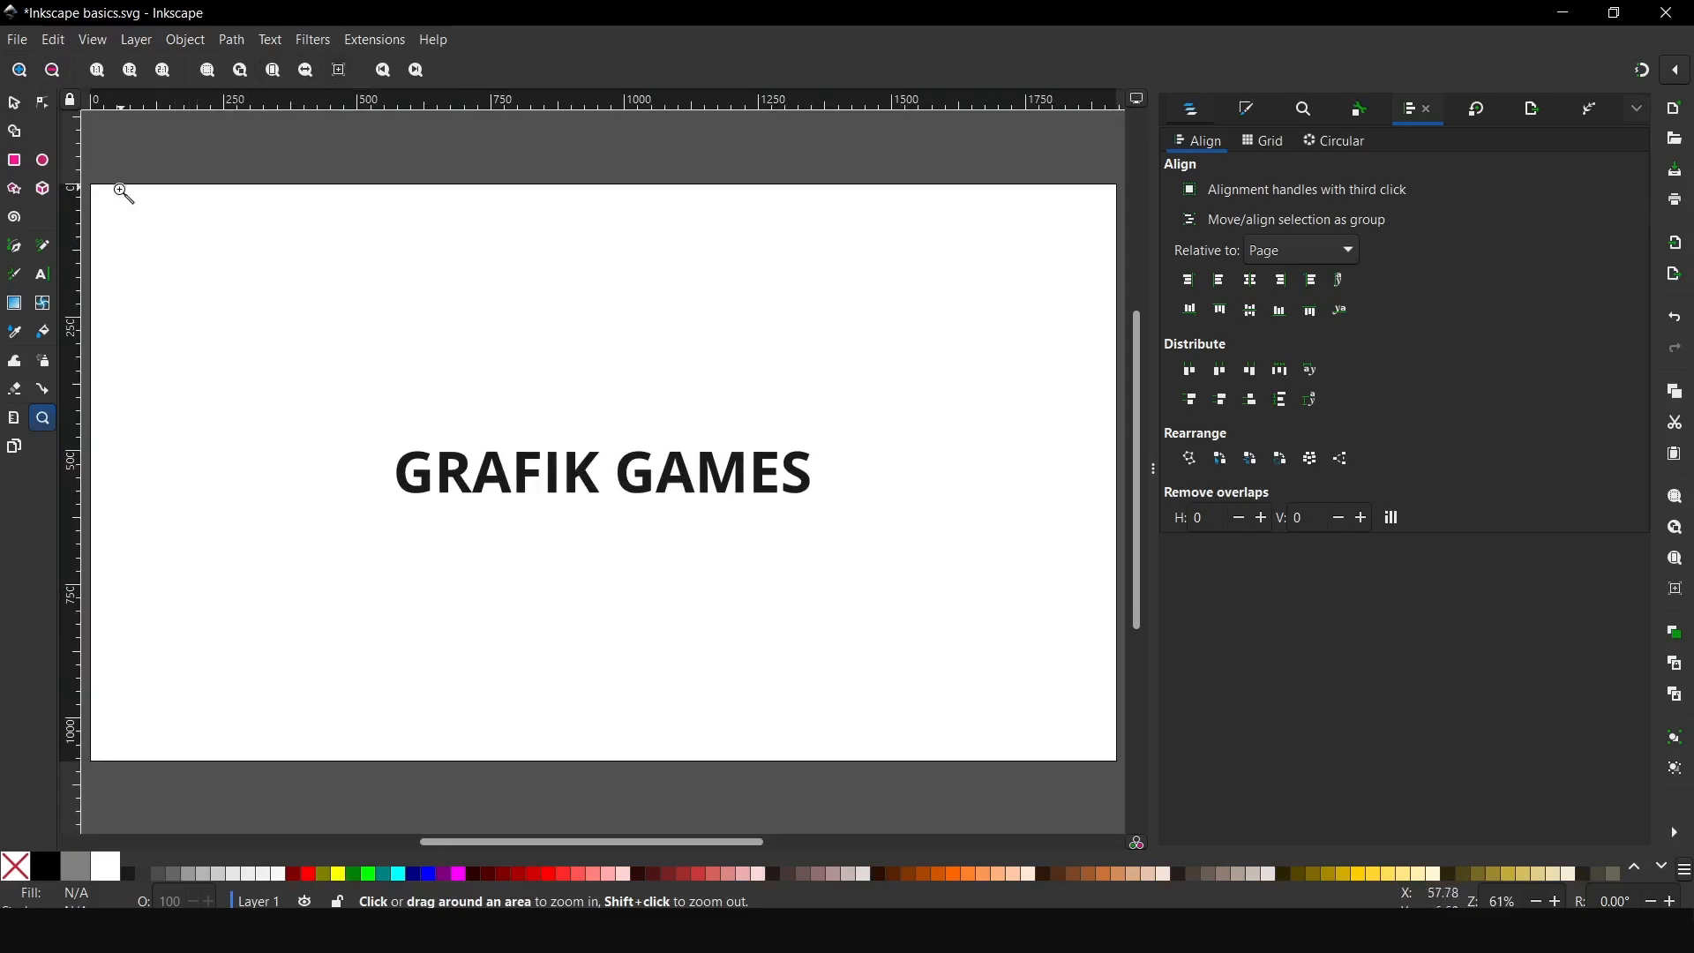
click(607, 470)
click(417, 72)
click(52, 70)
click(687, 488)
drag(716, 841, 709, 840)
shift+click(693, 615)
scroll(654, 598, down, 2)
click(712, 486)
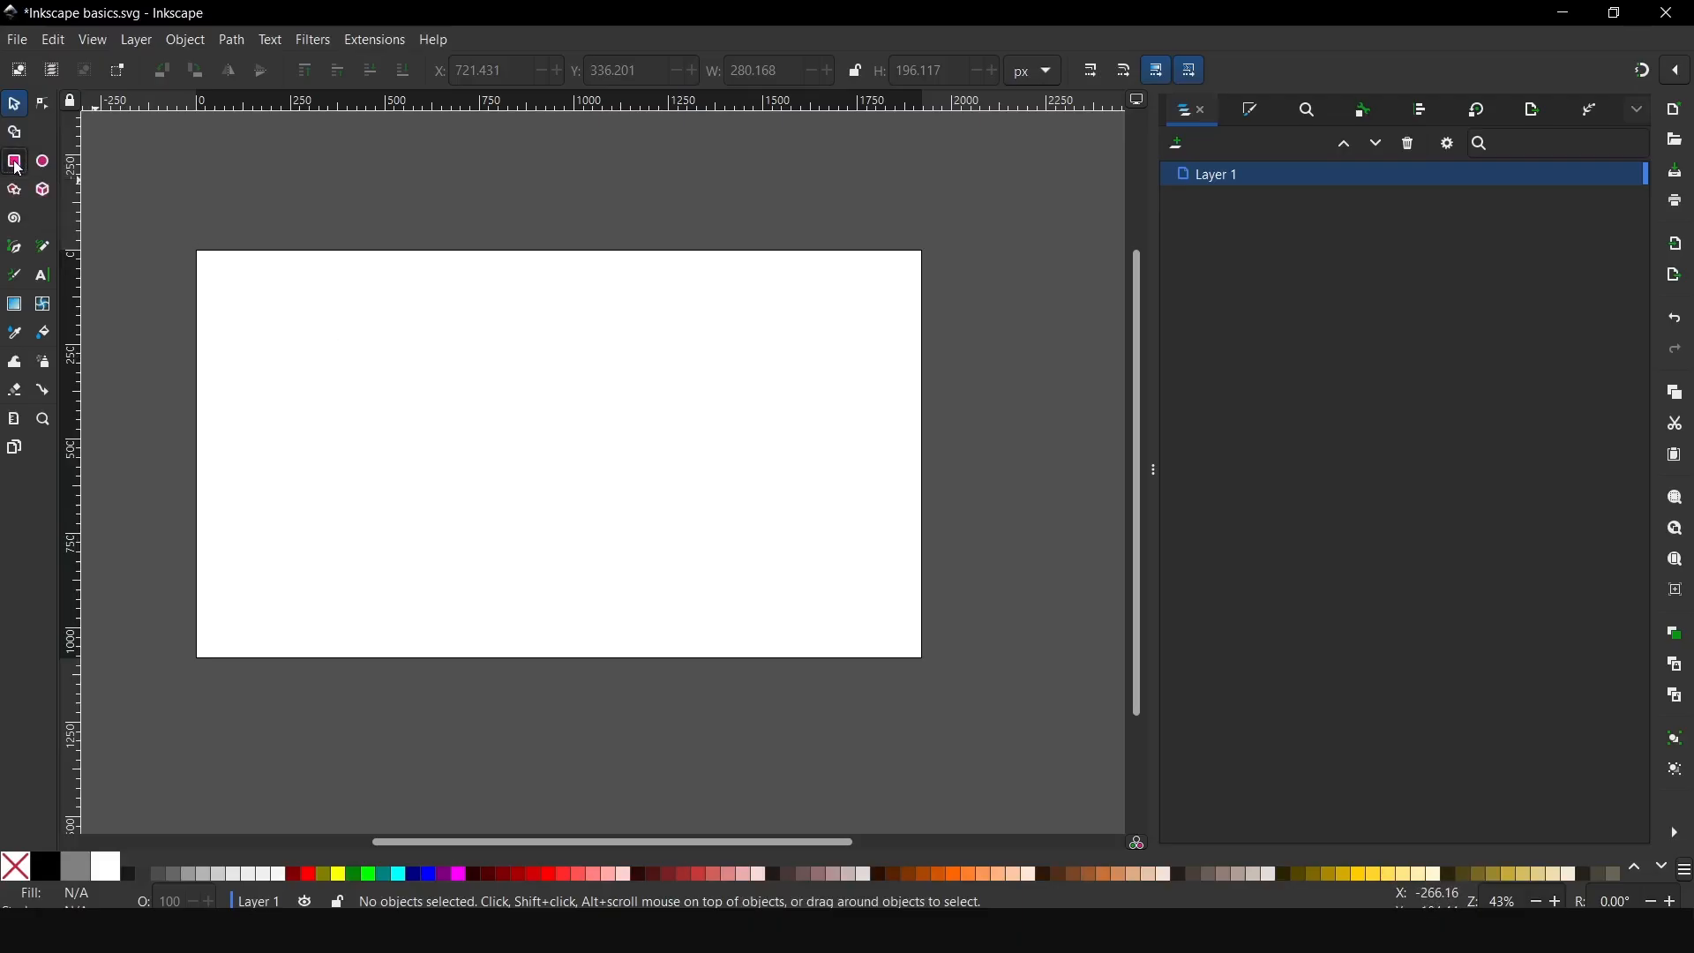
Draw a square about 509 × 509 px from its centre in the upper middle of the page with the Rectangle tool.
click(15, 165)
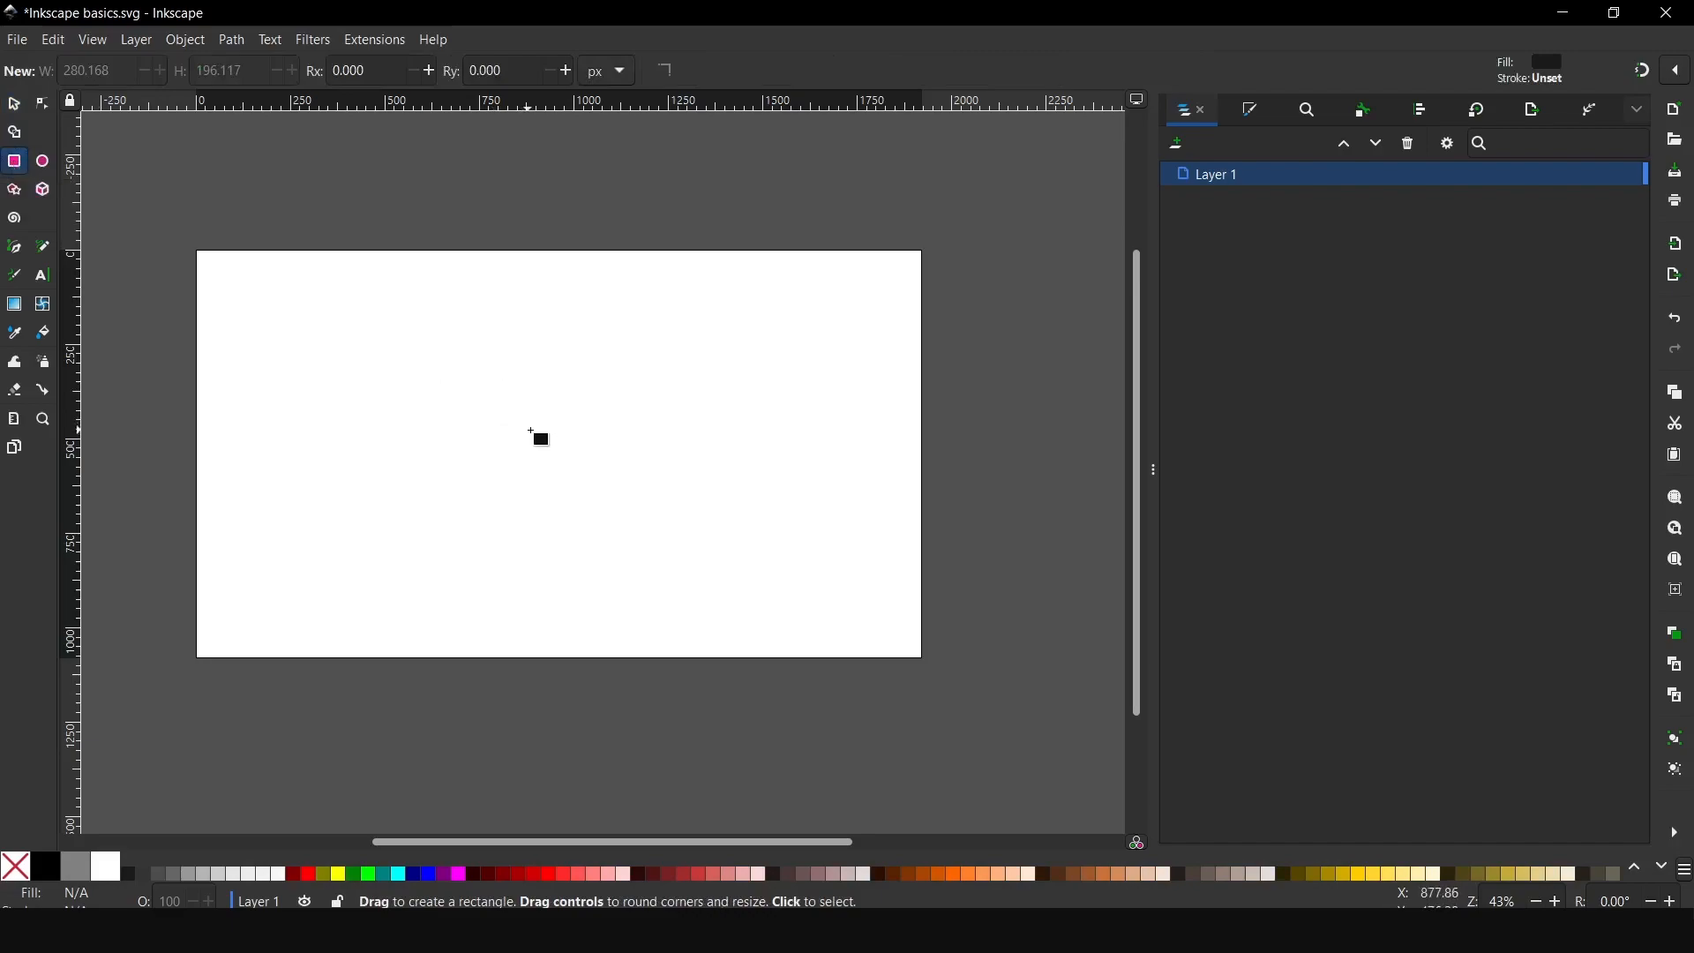
drag(506, 409, 602, 508)
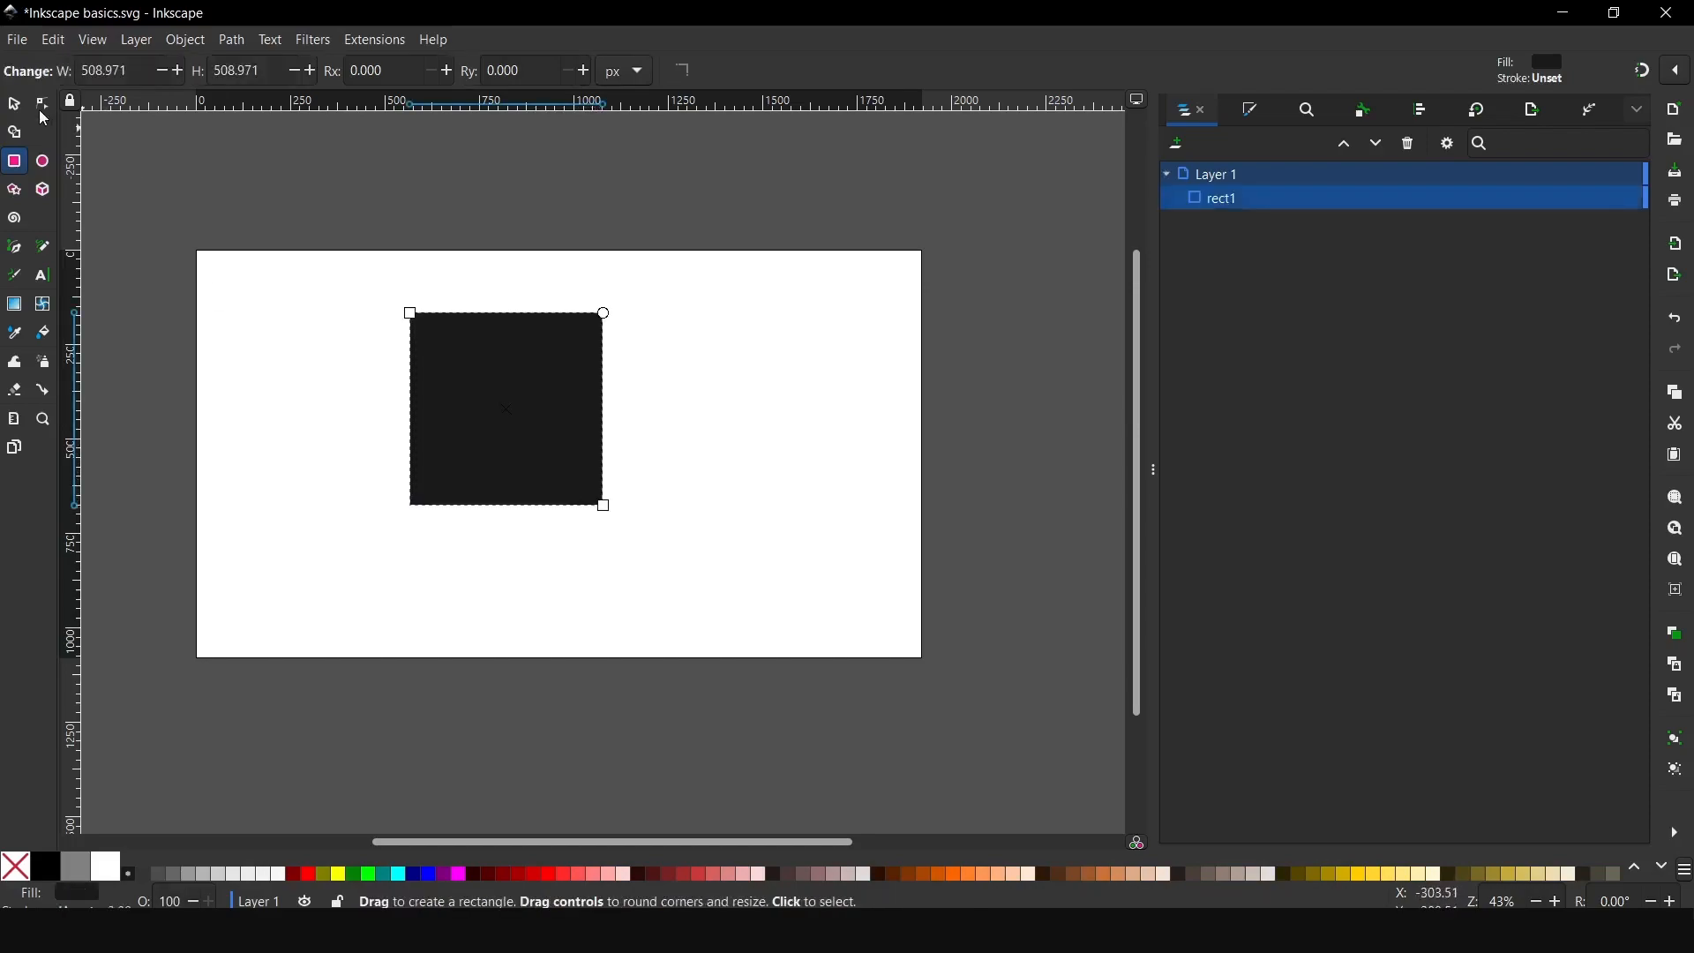
Move the square to around the middle of the page and give it a yellow stroke.
click(14, 103)
drag(565, 417, 568, 507)
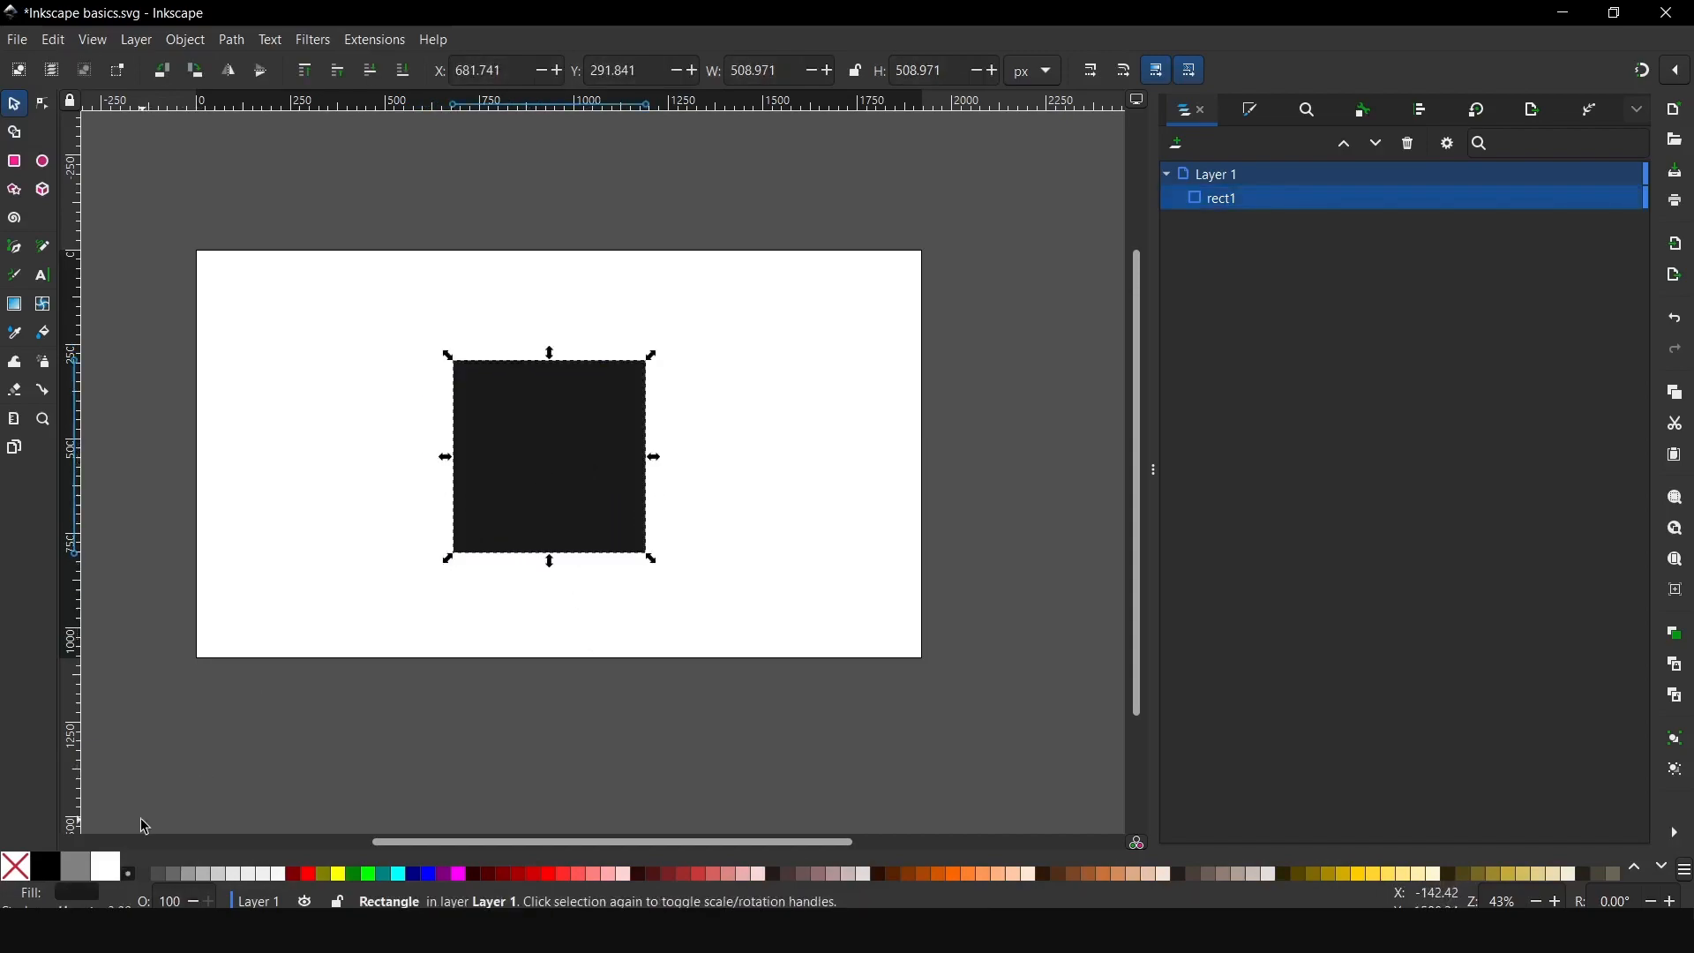
click(221, 874)
click(238, 882)
click(129, 875)
shift+click(1370, 872)
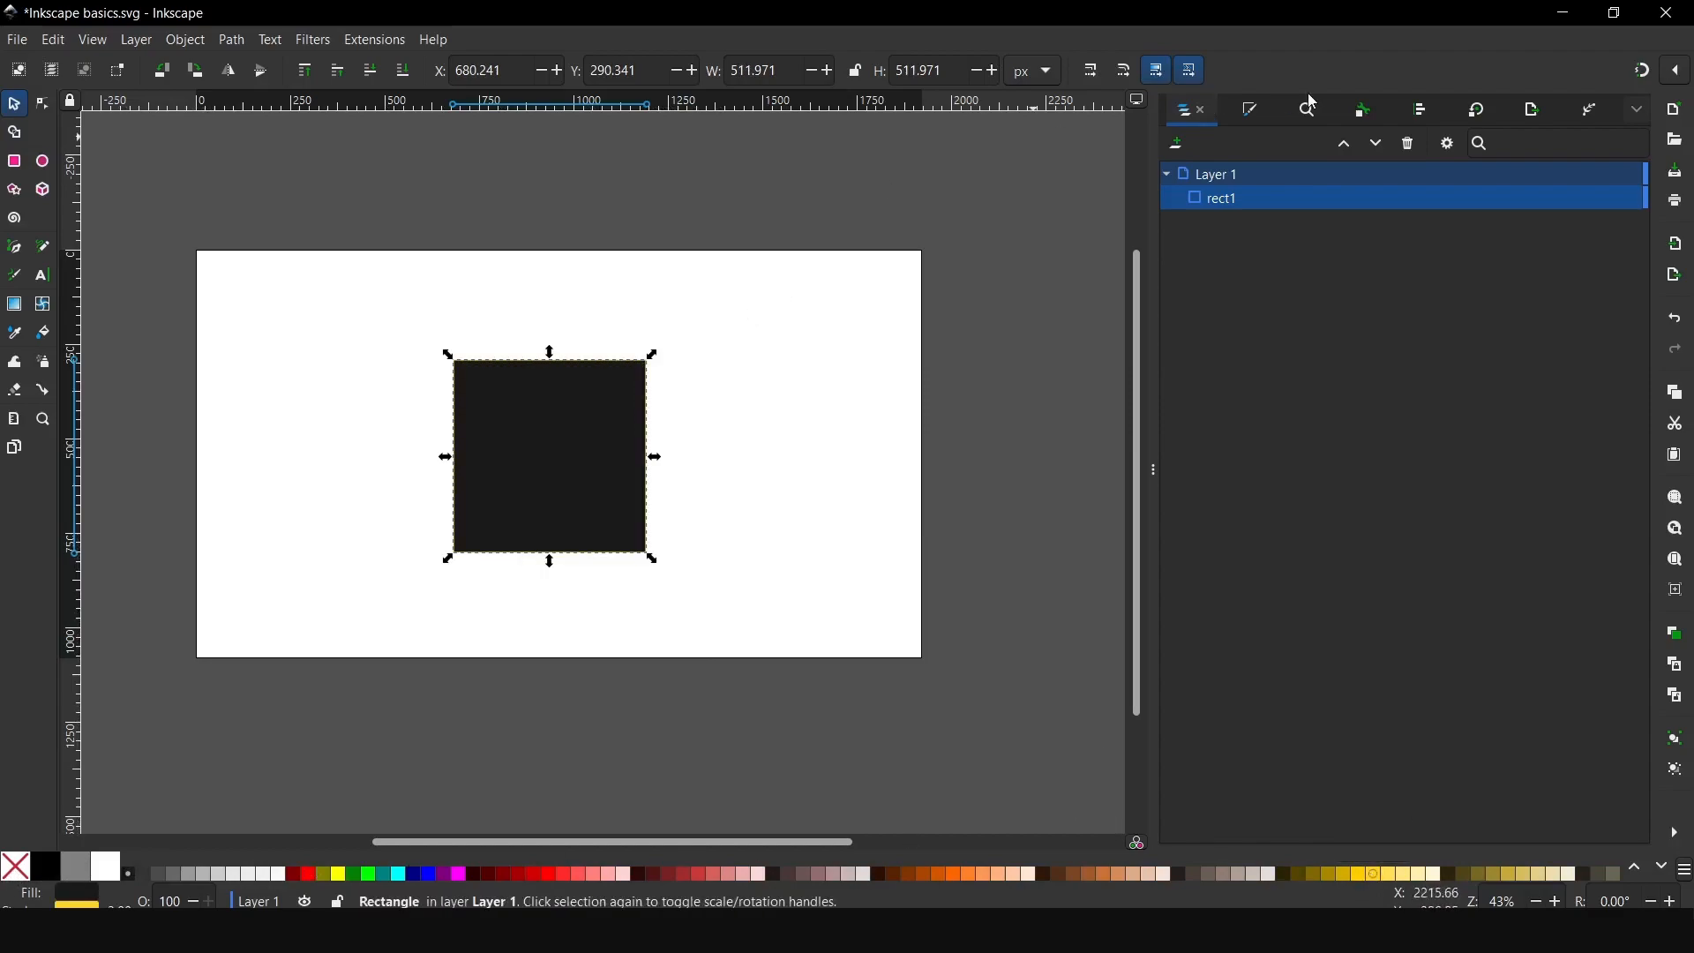
Set the square's stroke width to 8 px in the stroke style settings and deselect the square.
click(1250, 116)
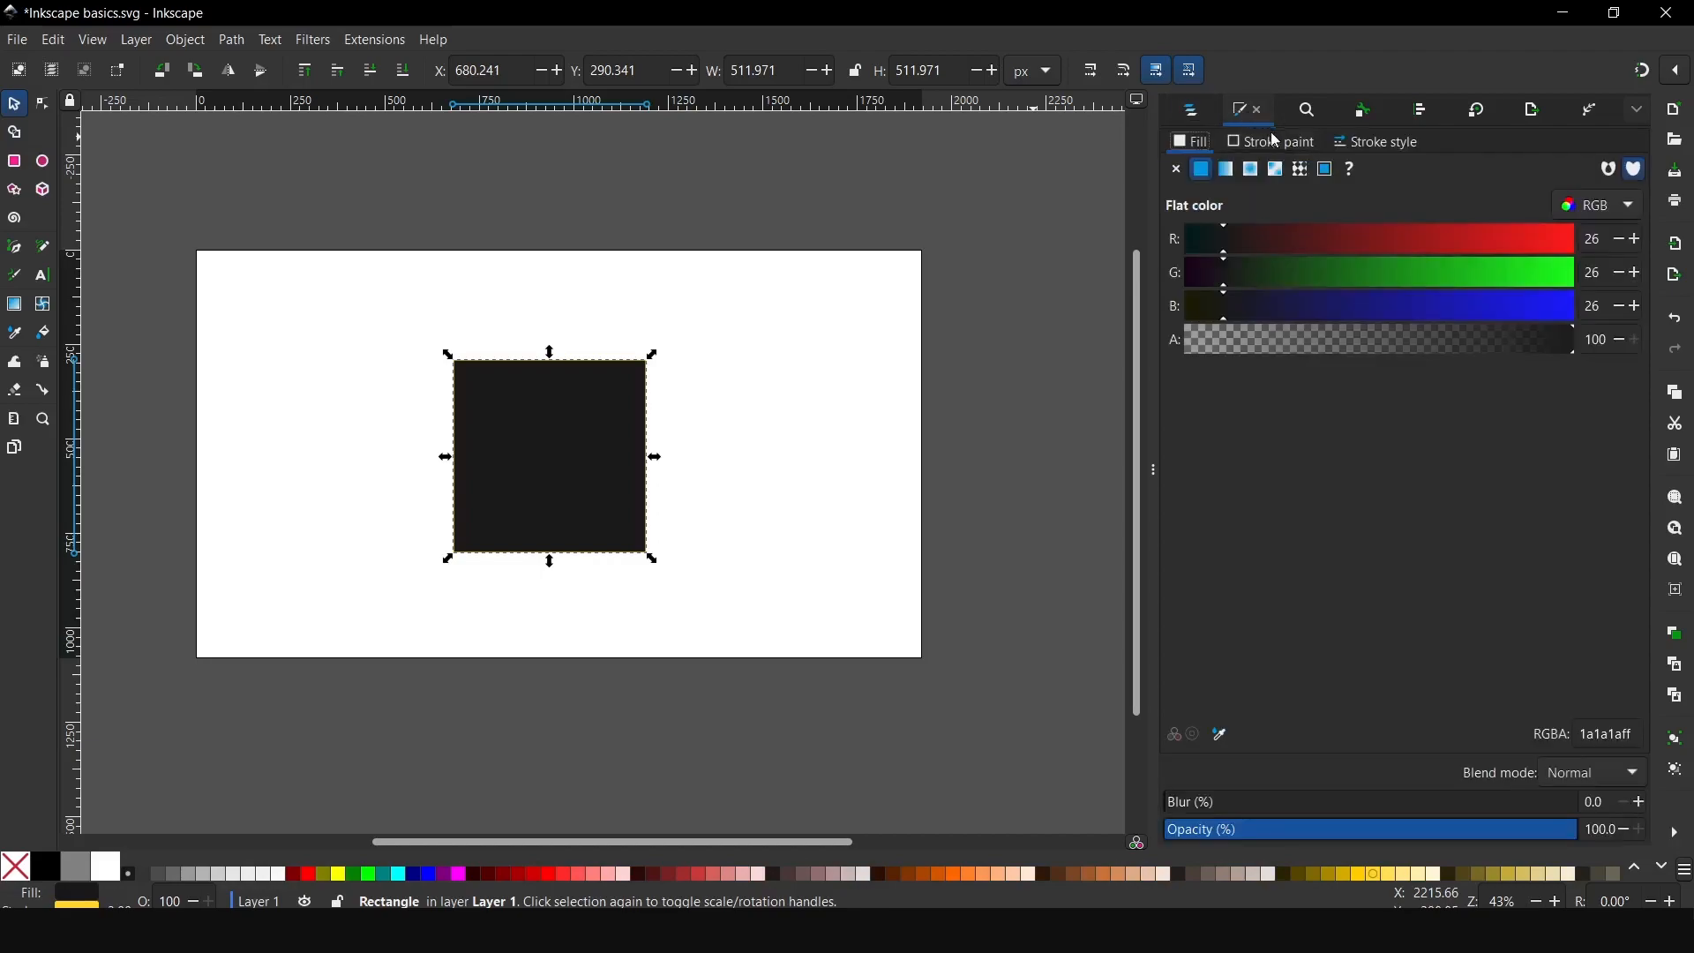
click(1368, 146)
double_click(1249, 176)
text(8)
key(Return)
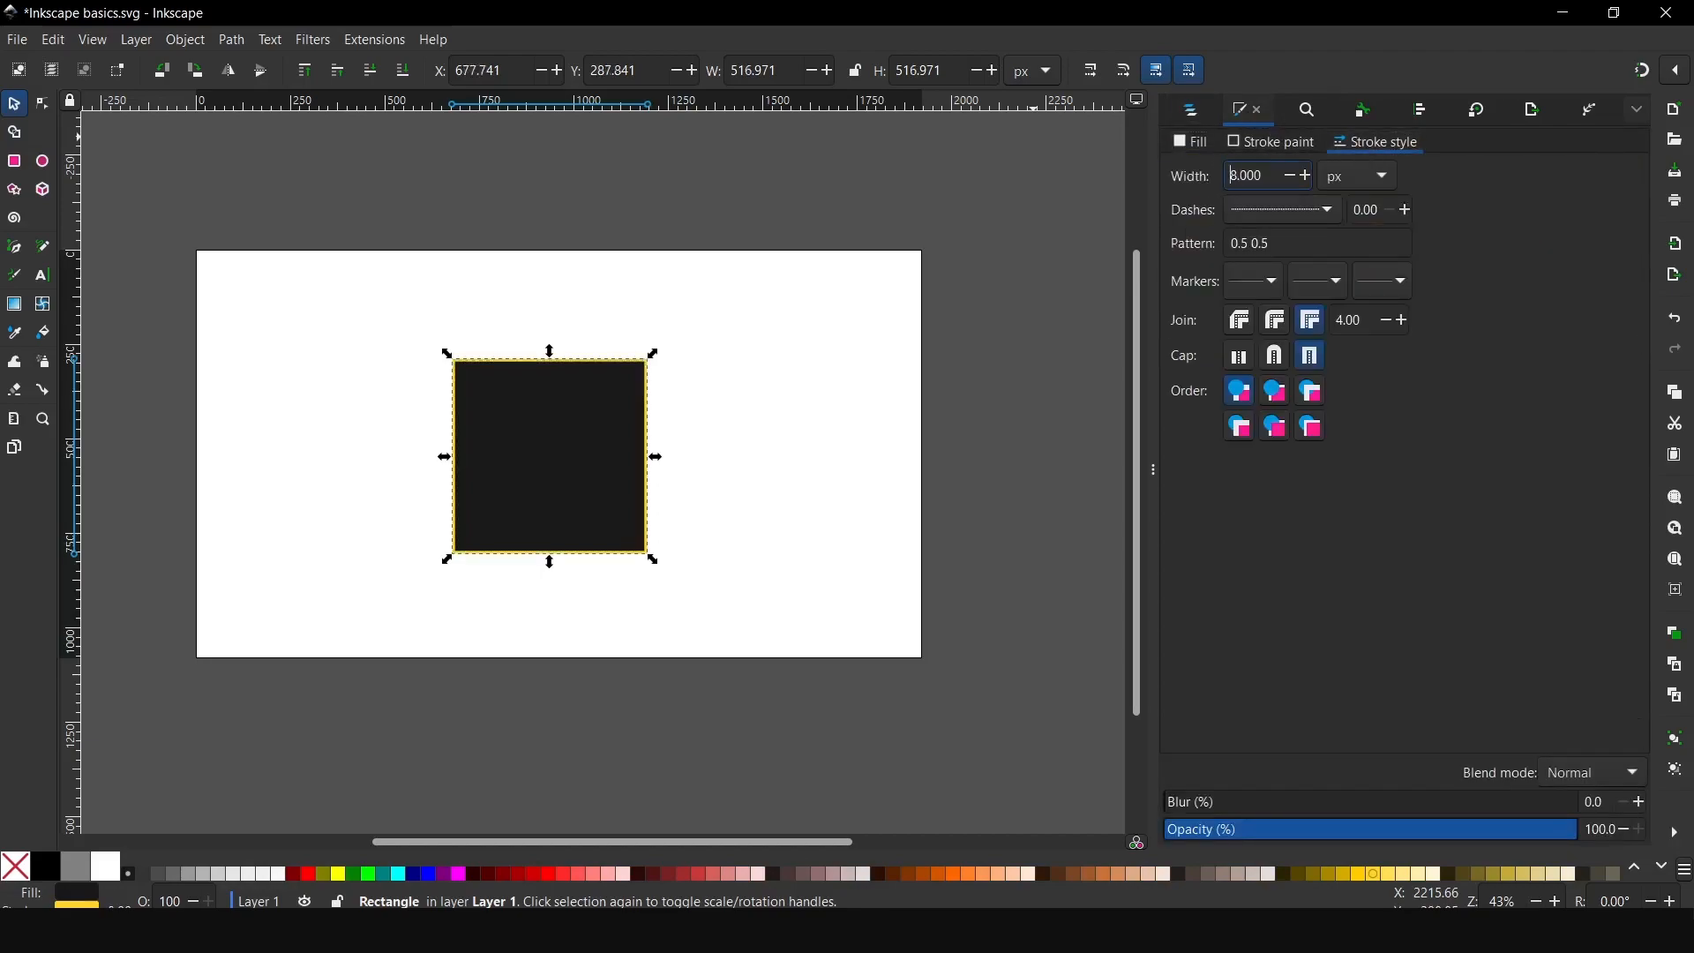
click(740, 458)
scroll(627, 447, up, 2)
scroll(617, 454, down, 2)
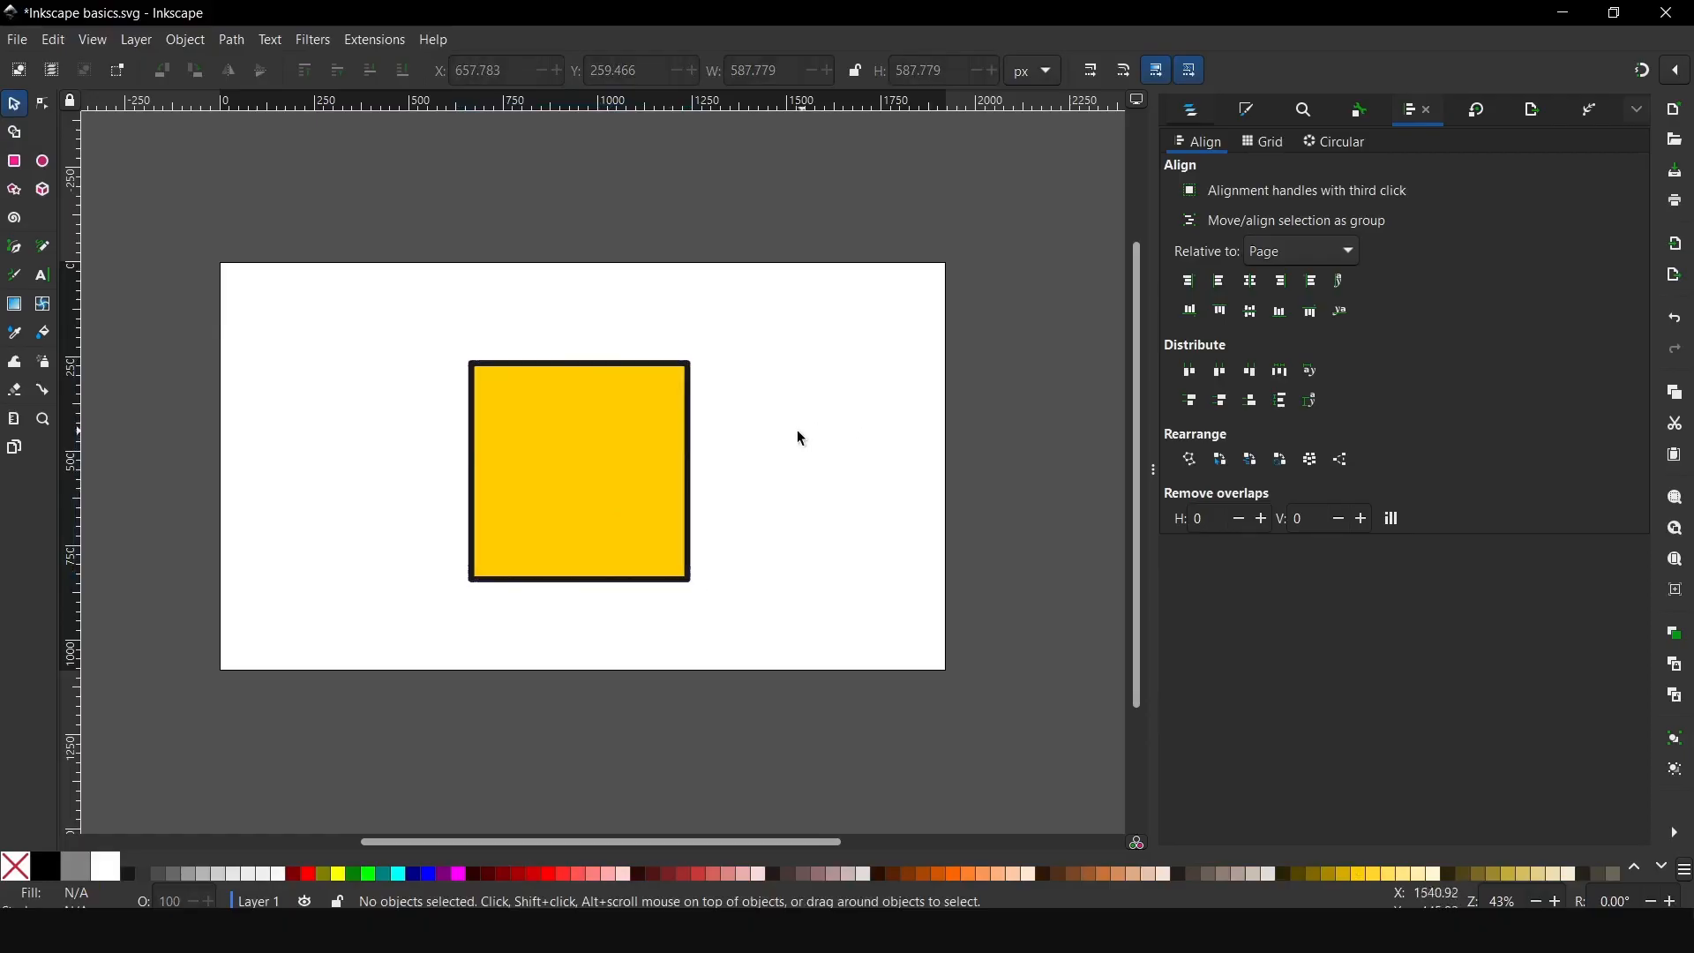
Try scaling the yellow square by its upper corner handle and undo the last change.
click(658, 409)
drag(697, 368, 794, 501)
click(739, 416)
click(571, 463)
click(583, 447)
click(854, 472)
key(ctrl+z)
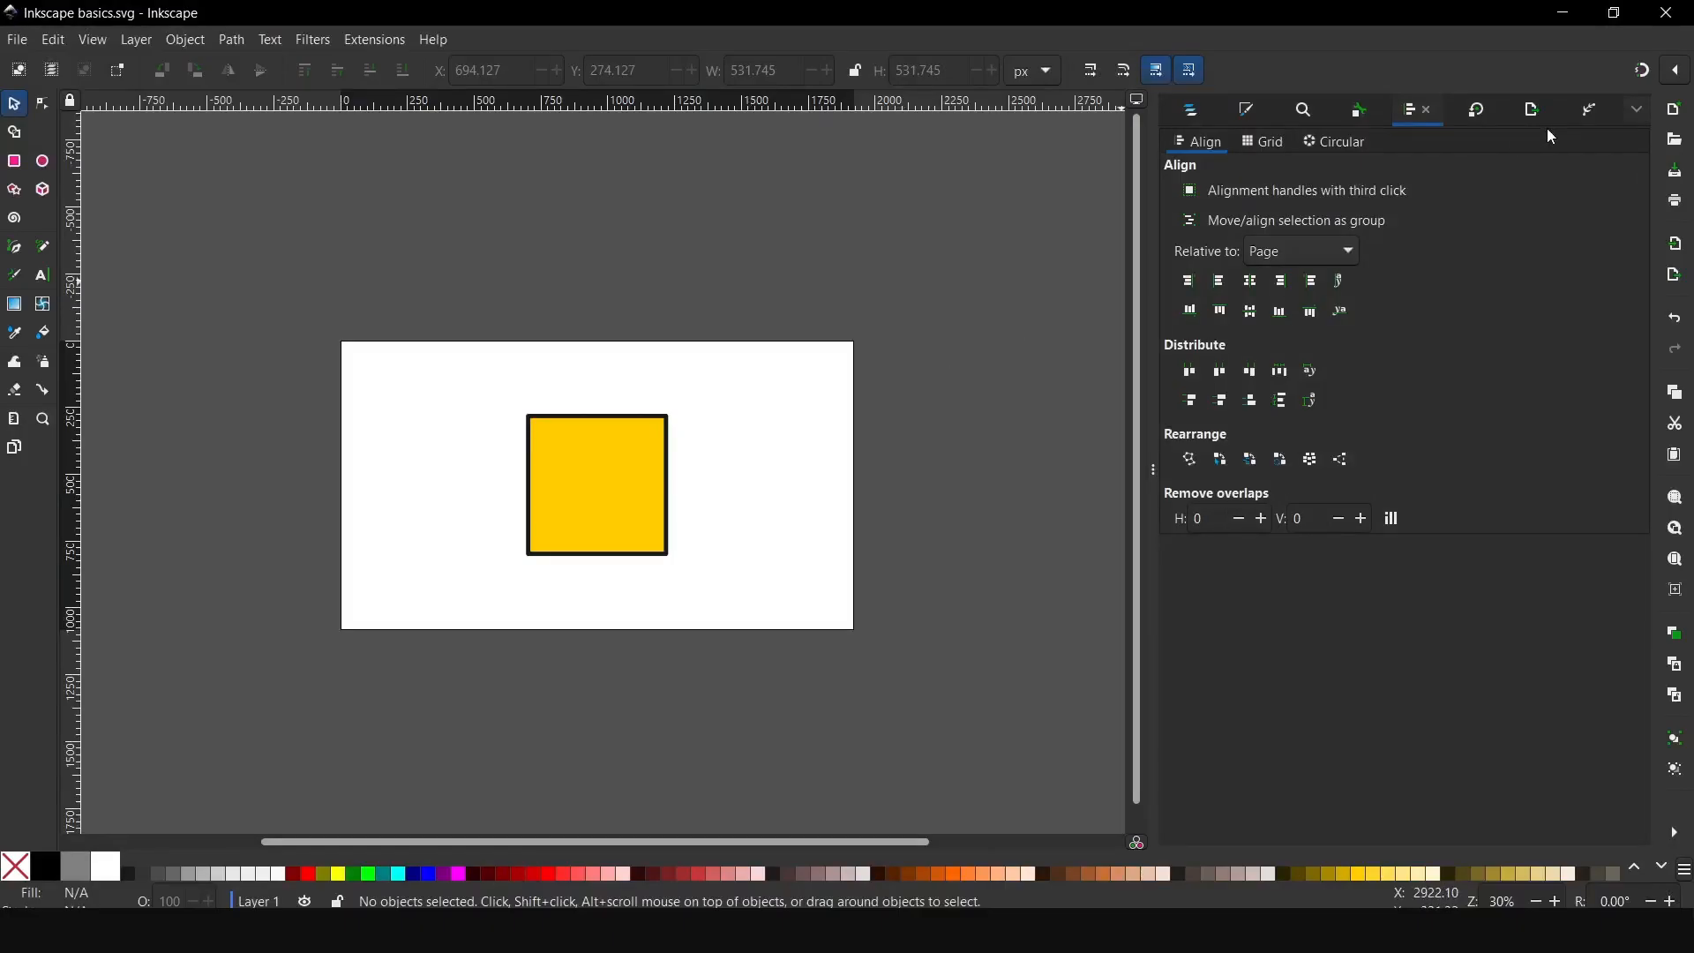
Move the yellow square off centre and centre it on the page horizontally and vertically with Align and Distribute.
click(1638, 110)
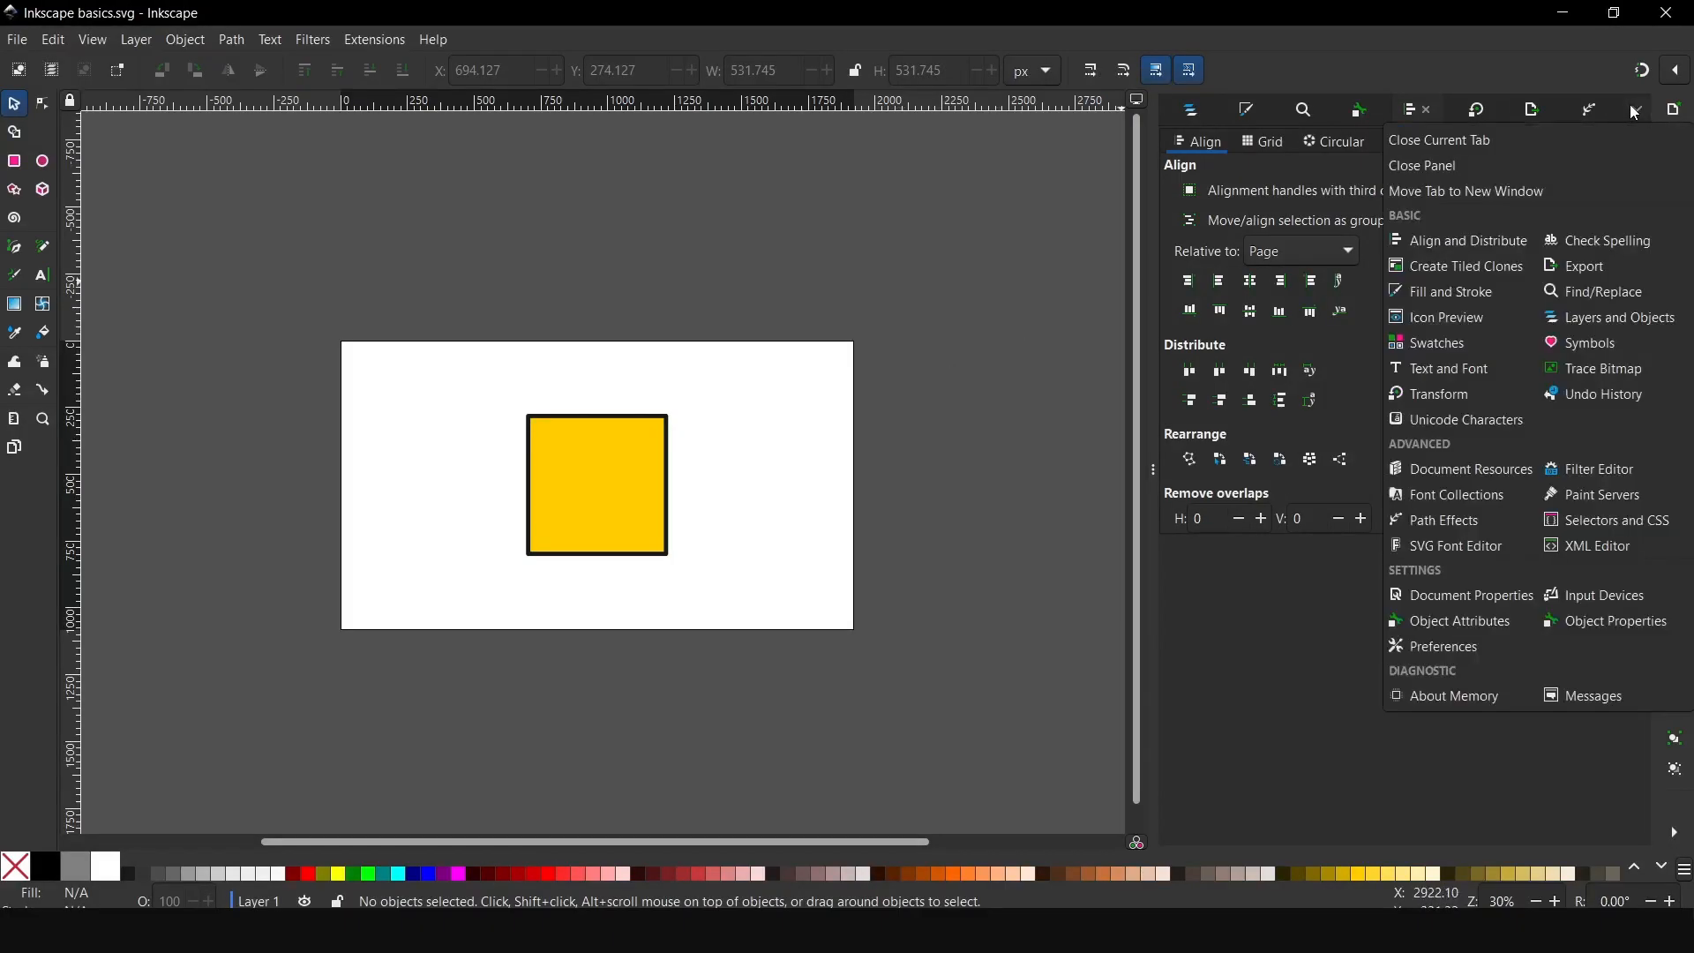
click(1408, 245)
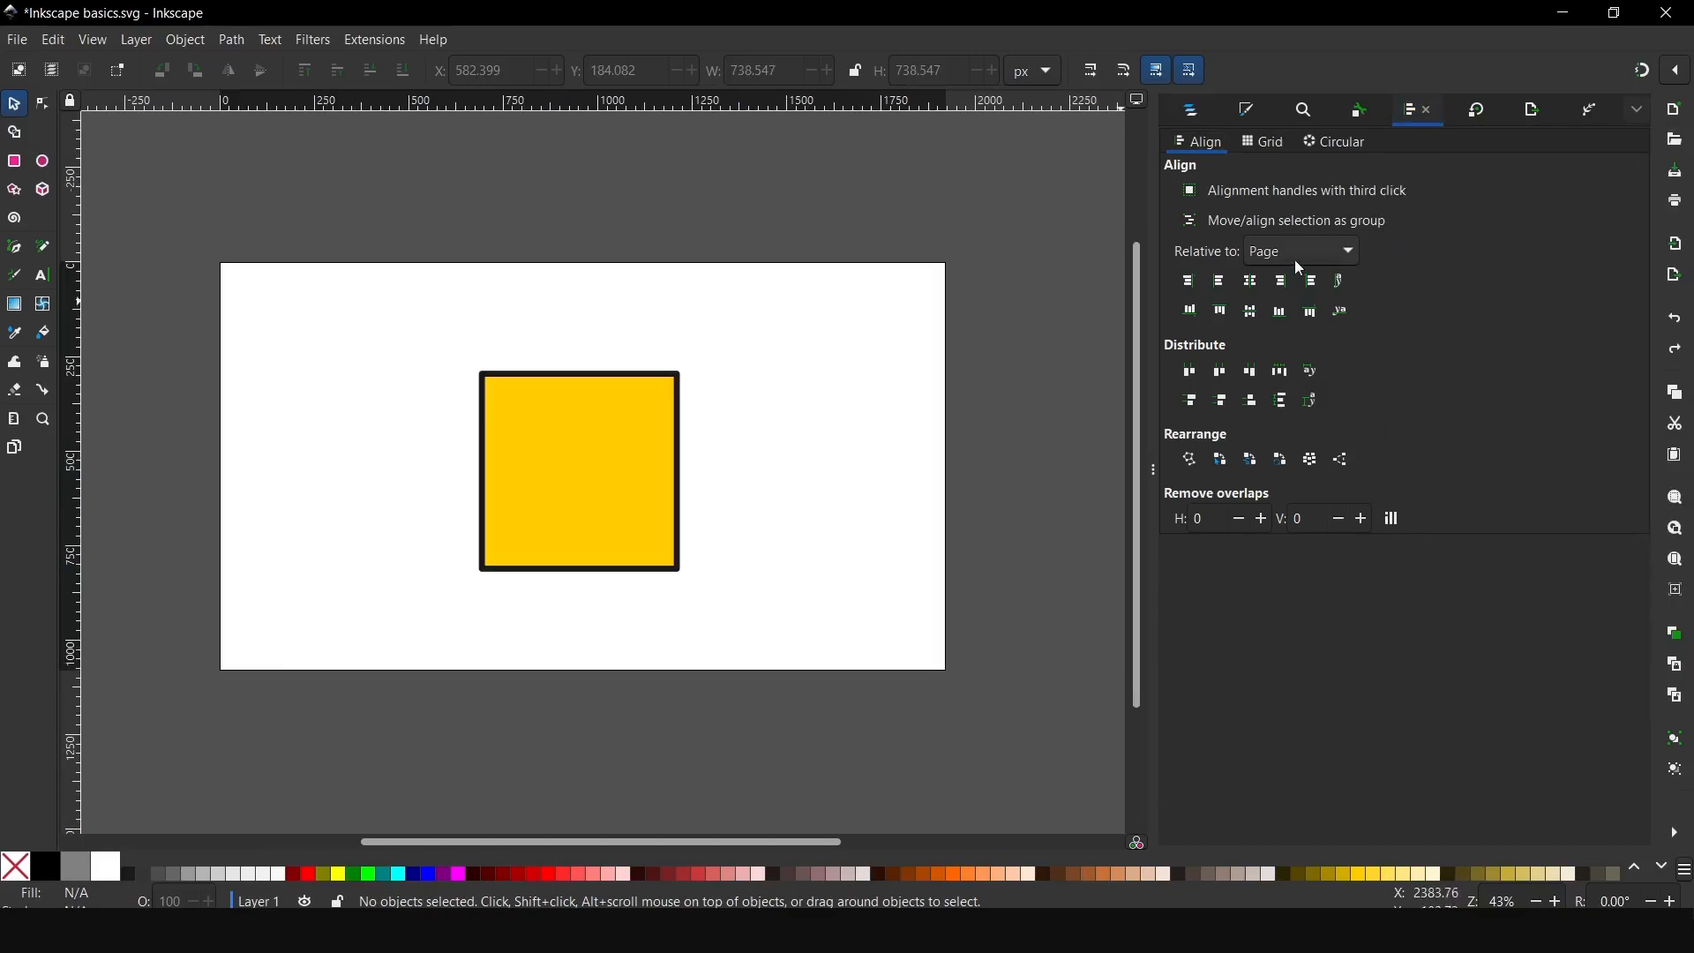
click(624, 461)
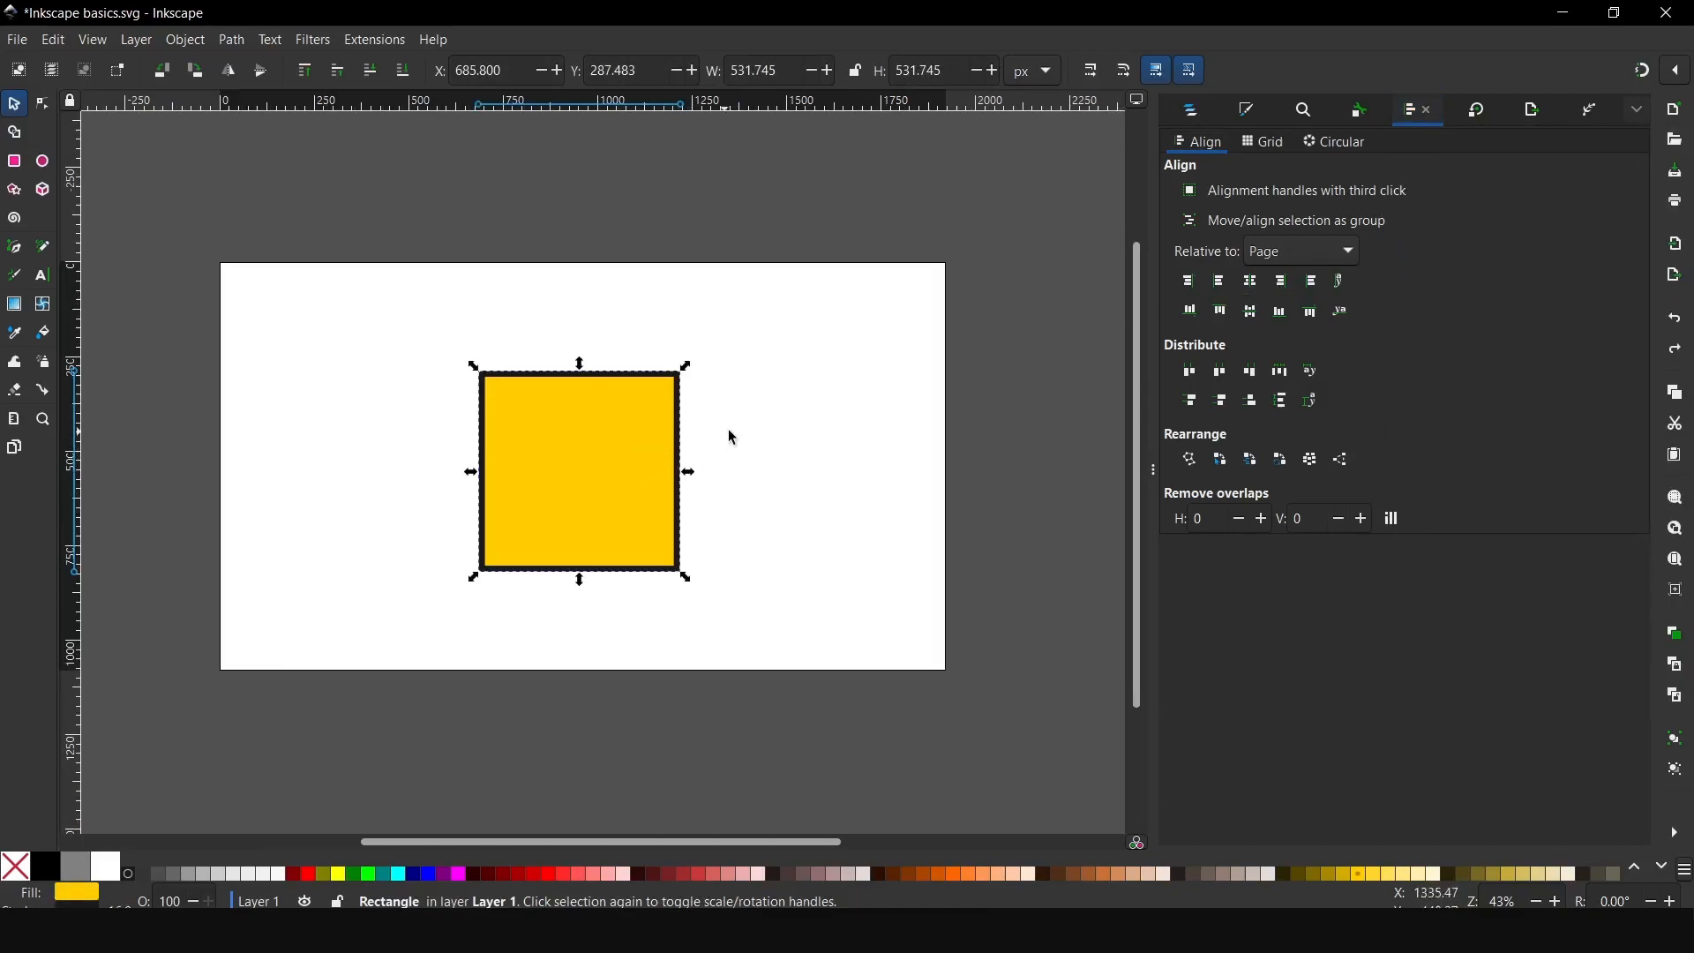
drag(521, 486, 473, 465)
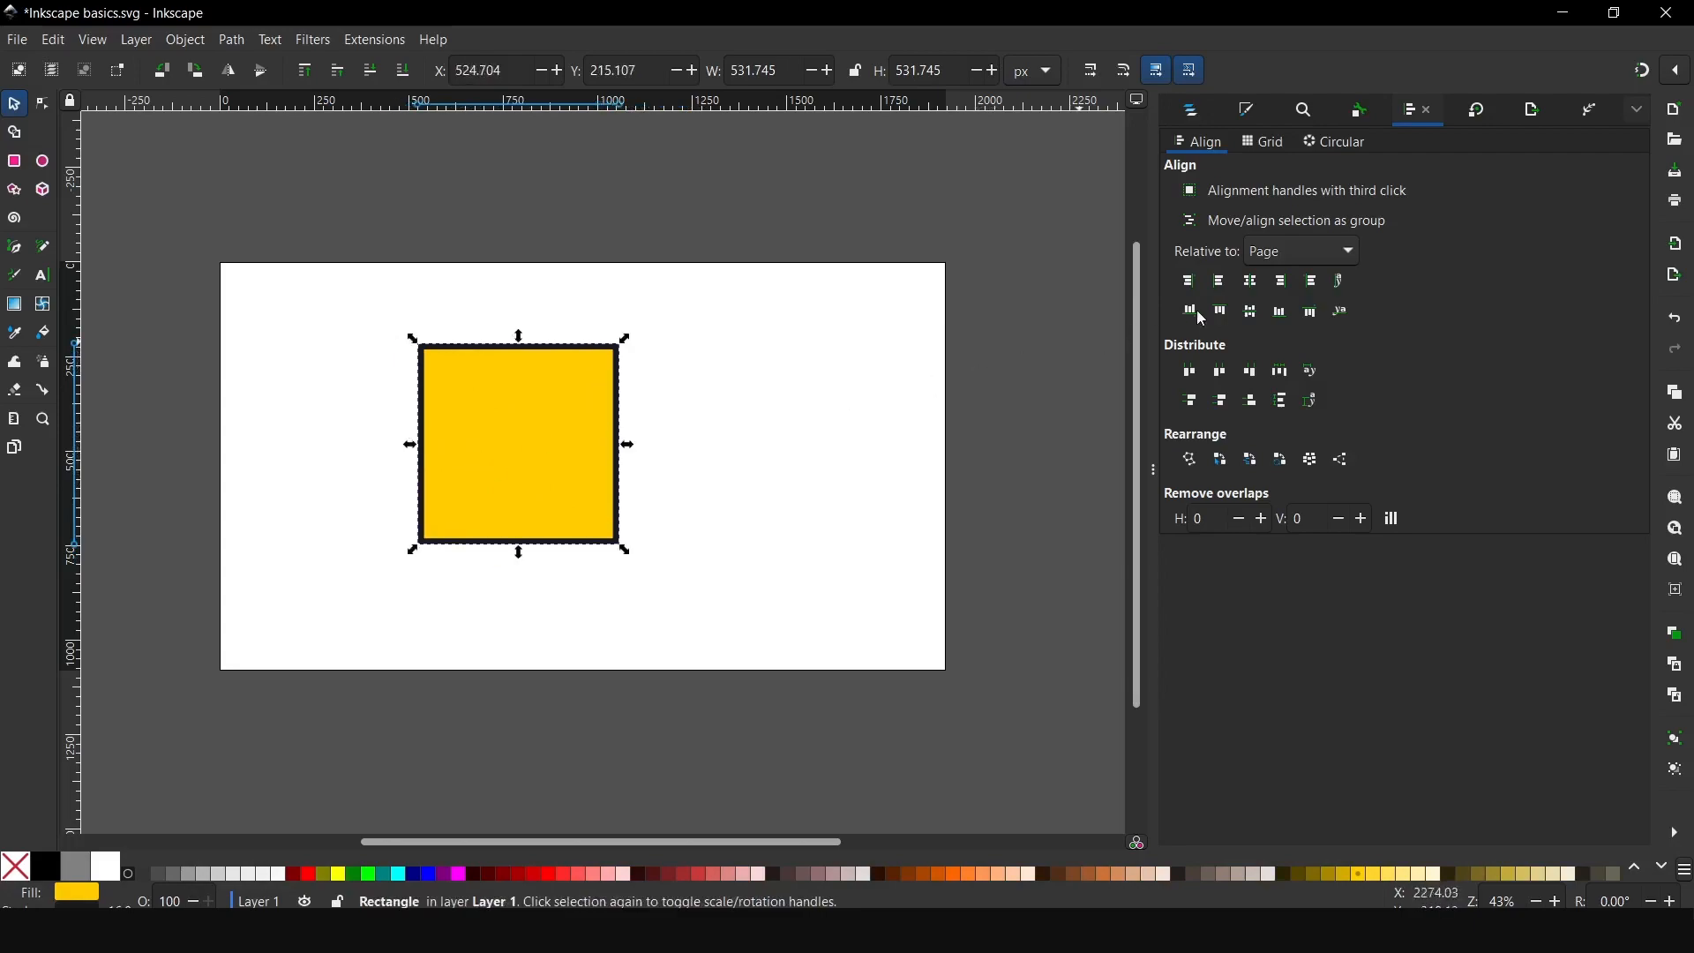
click(1252, 284)
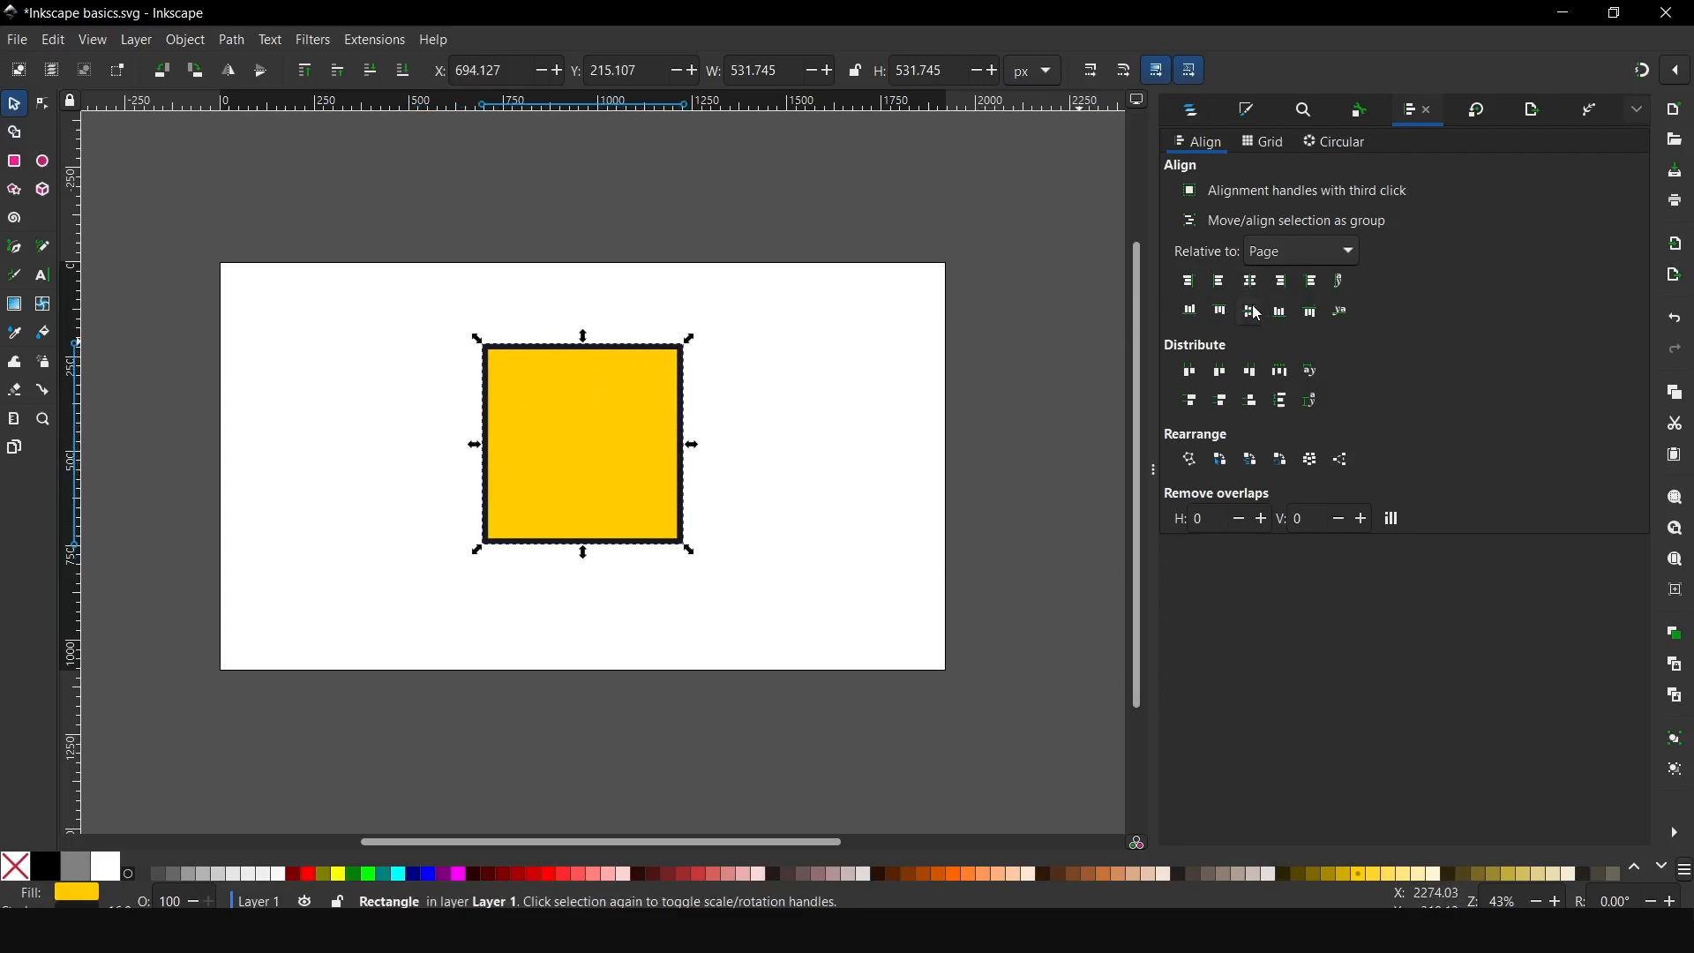
click(1254, 314)
click(863, 422)
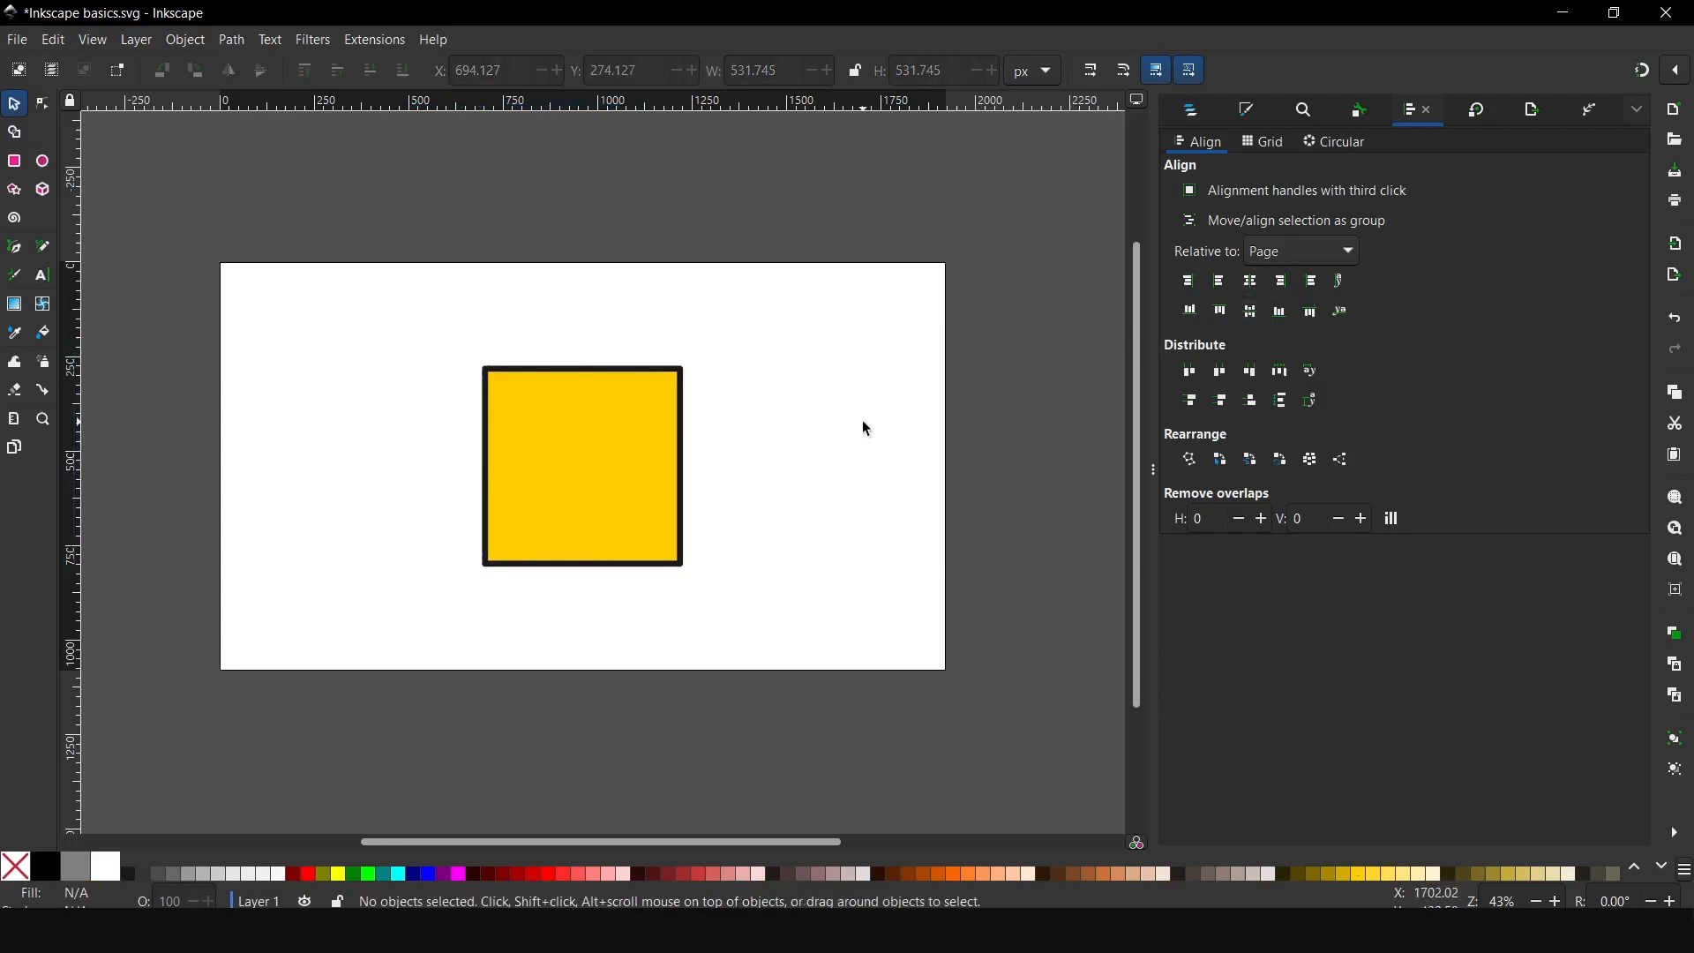
Try the horizontal alignments of the yellow square inside and outside both page sides, and centre it horizontally again.
scroll(609, 498, down, 1)
click(598, 486)
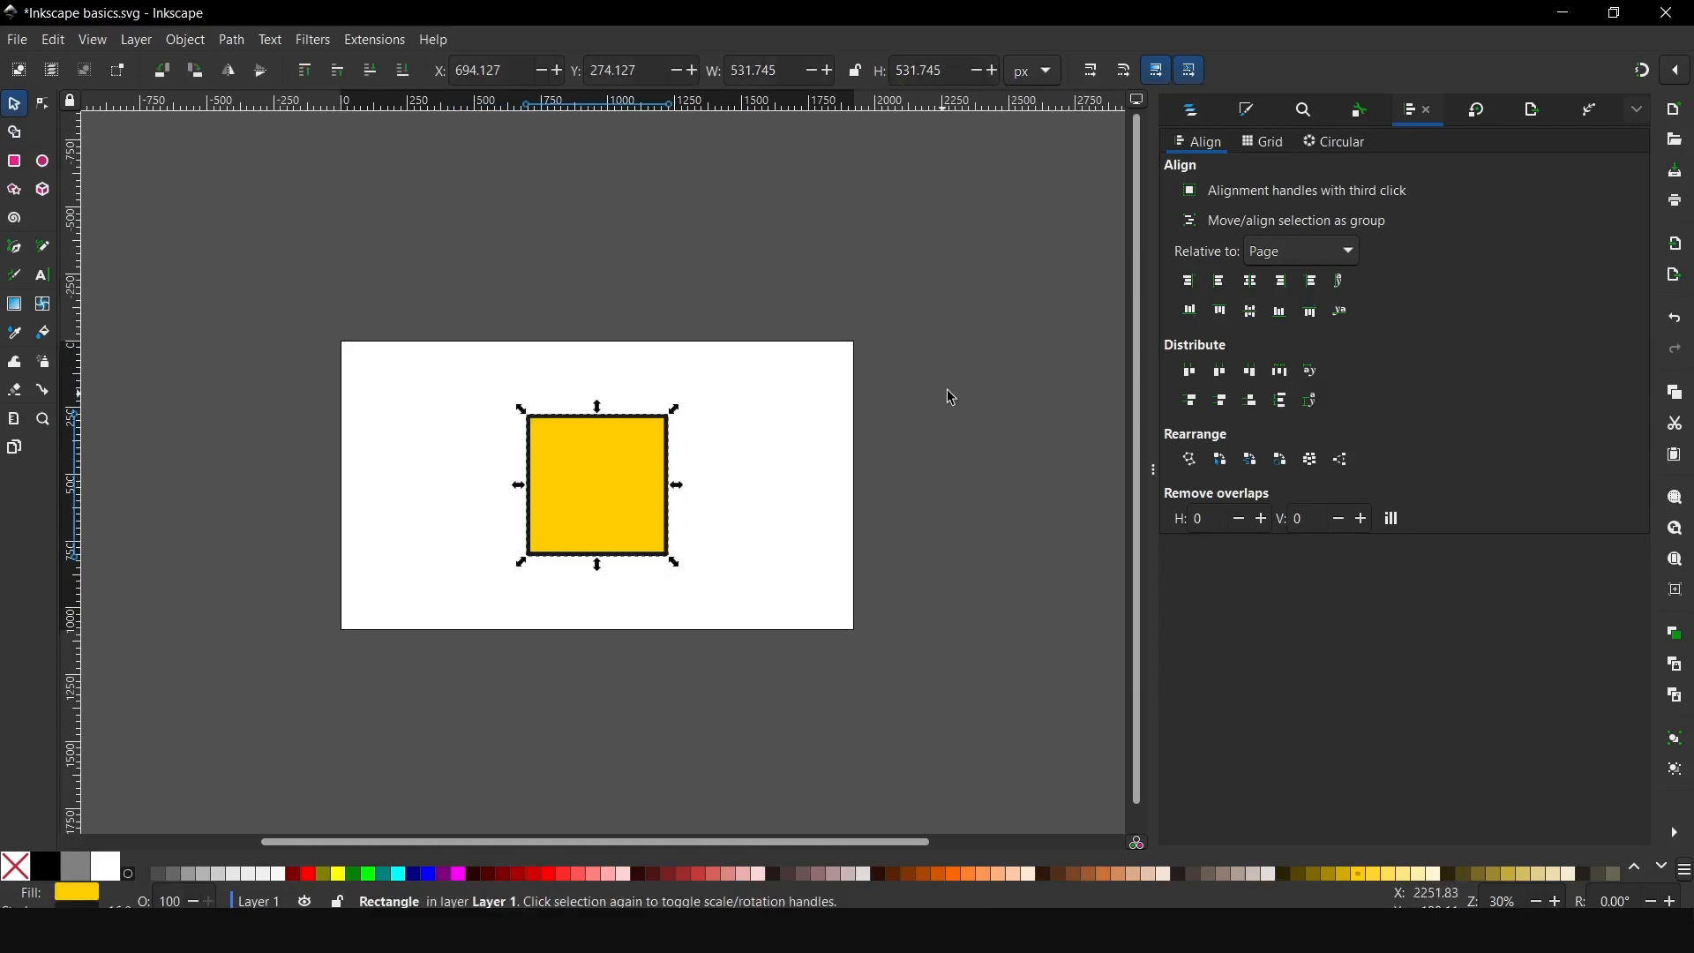
click(1193, 284)
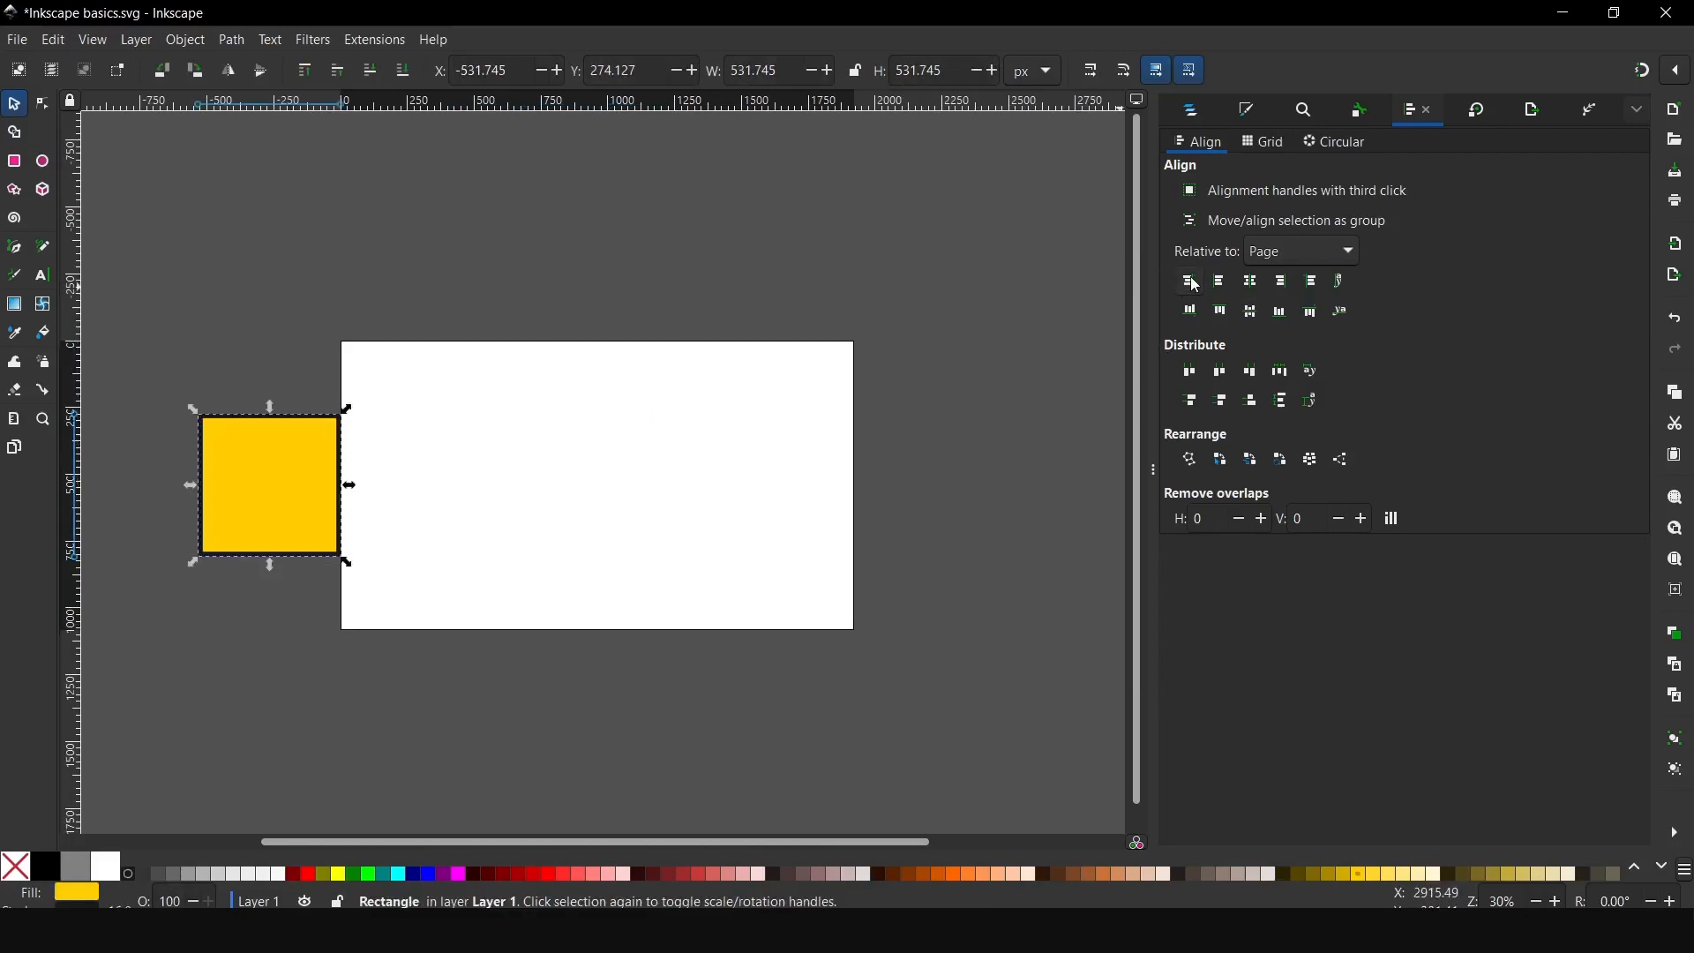
click(1225, 283)
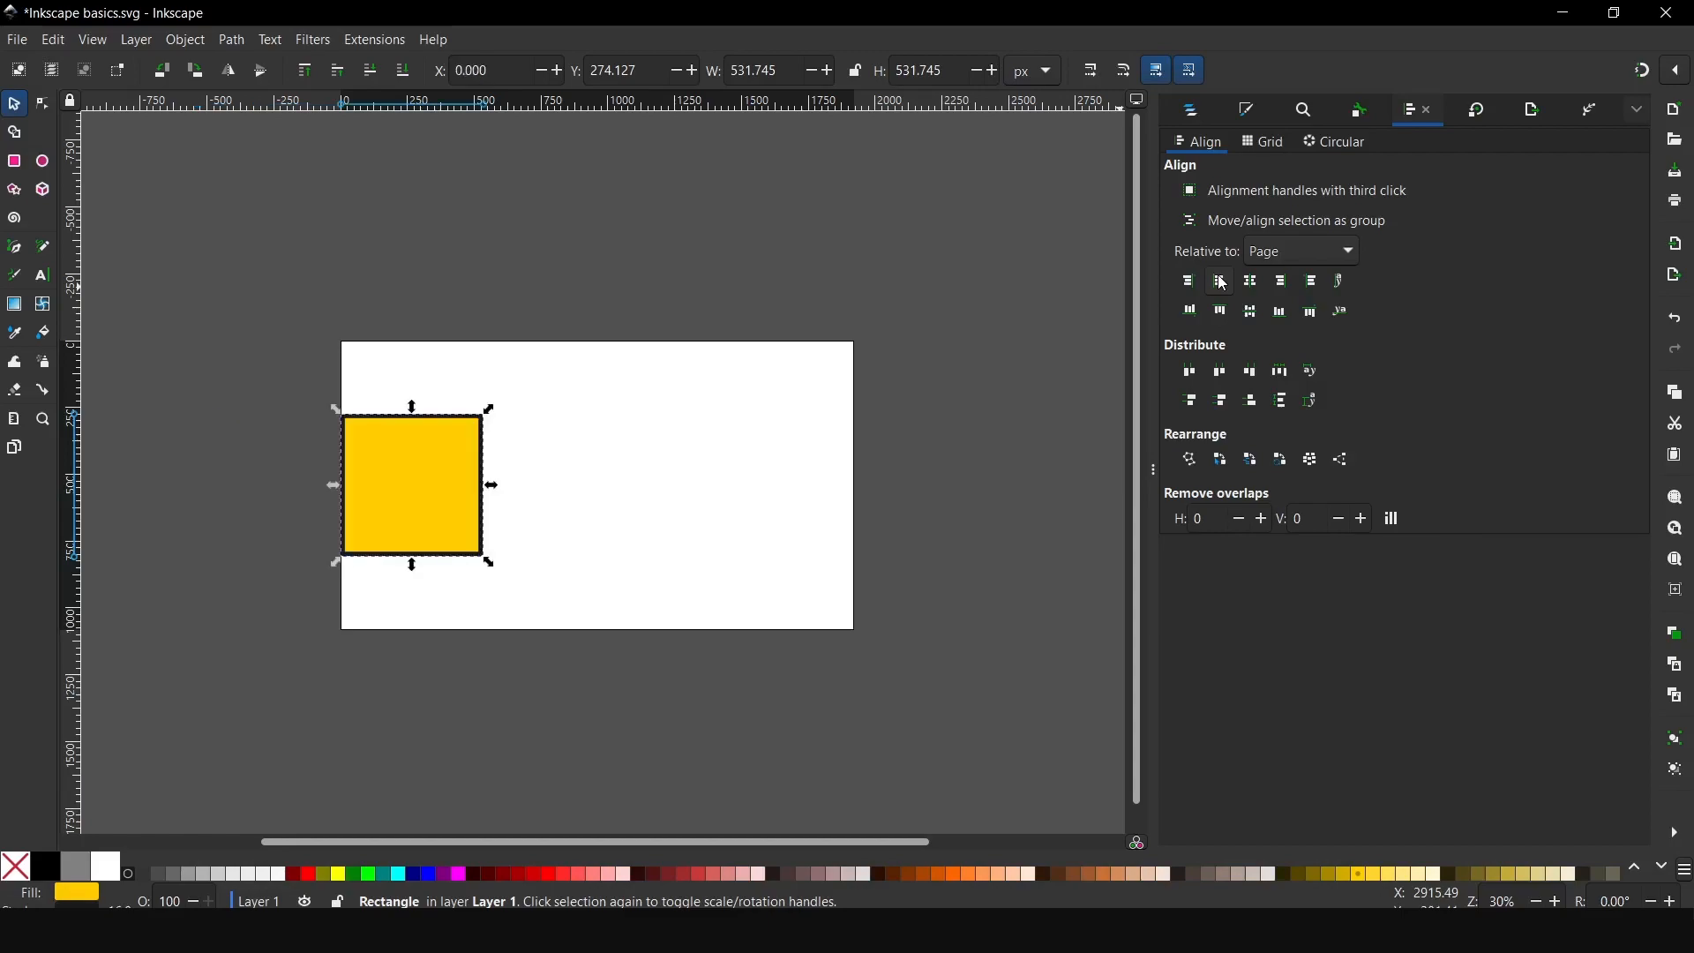
click(1285, 282)
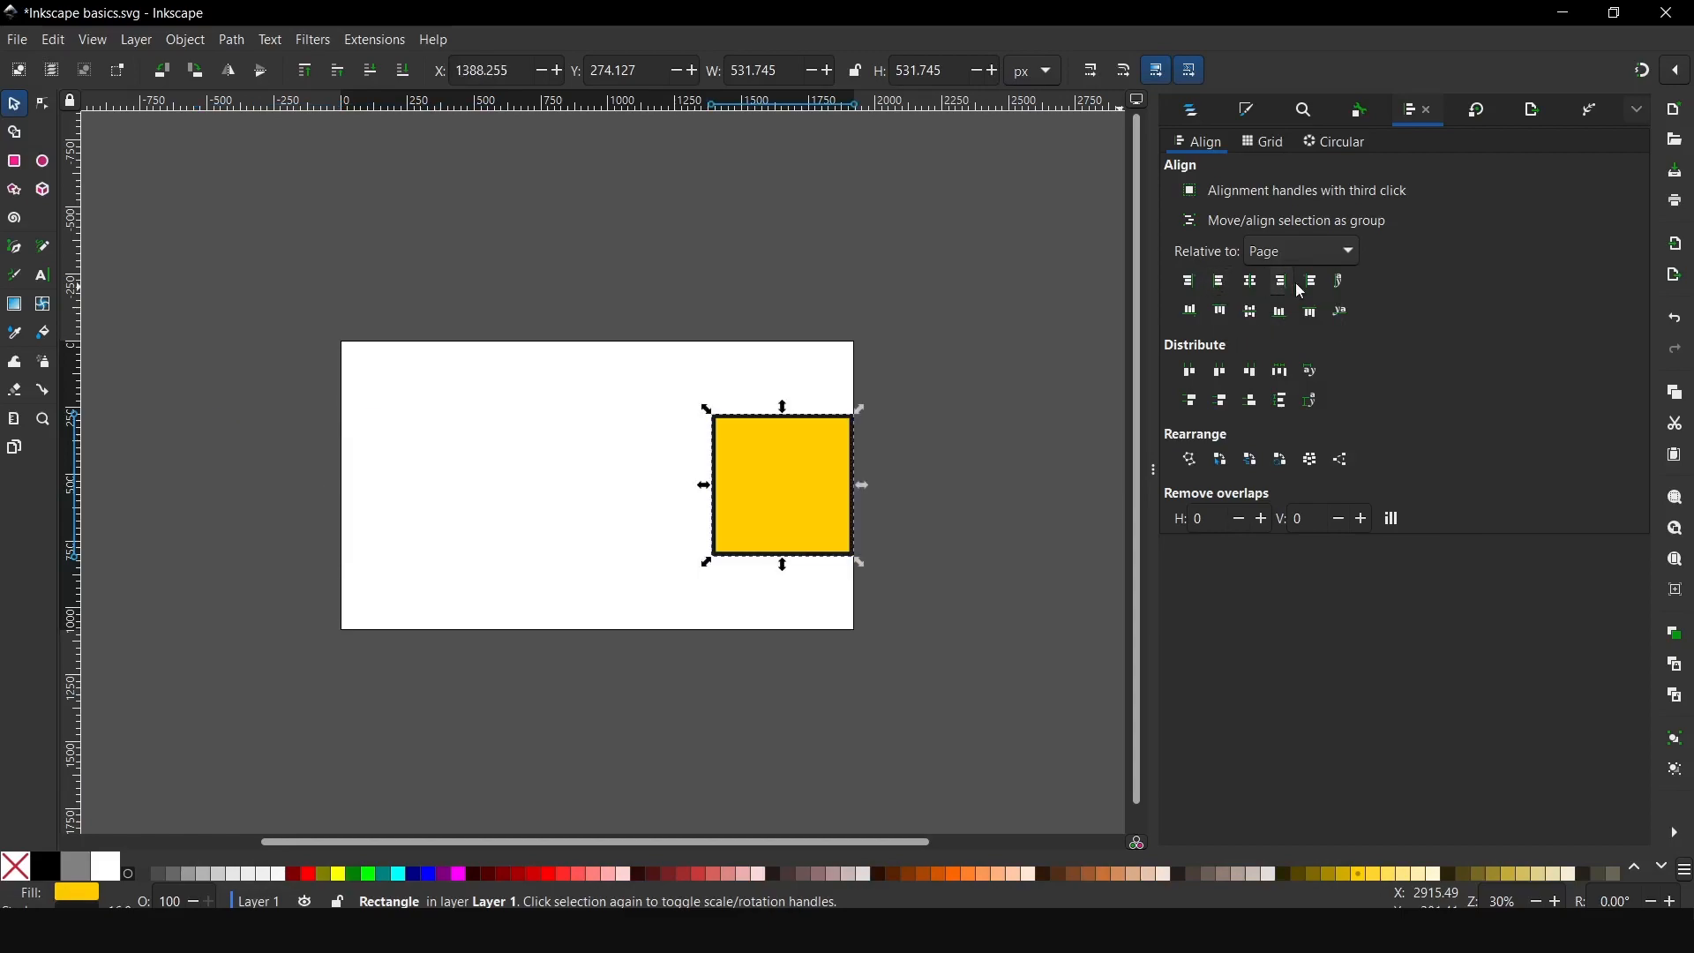
click(1312, 283)
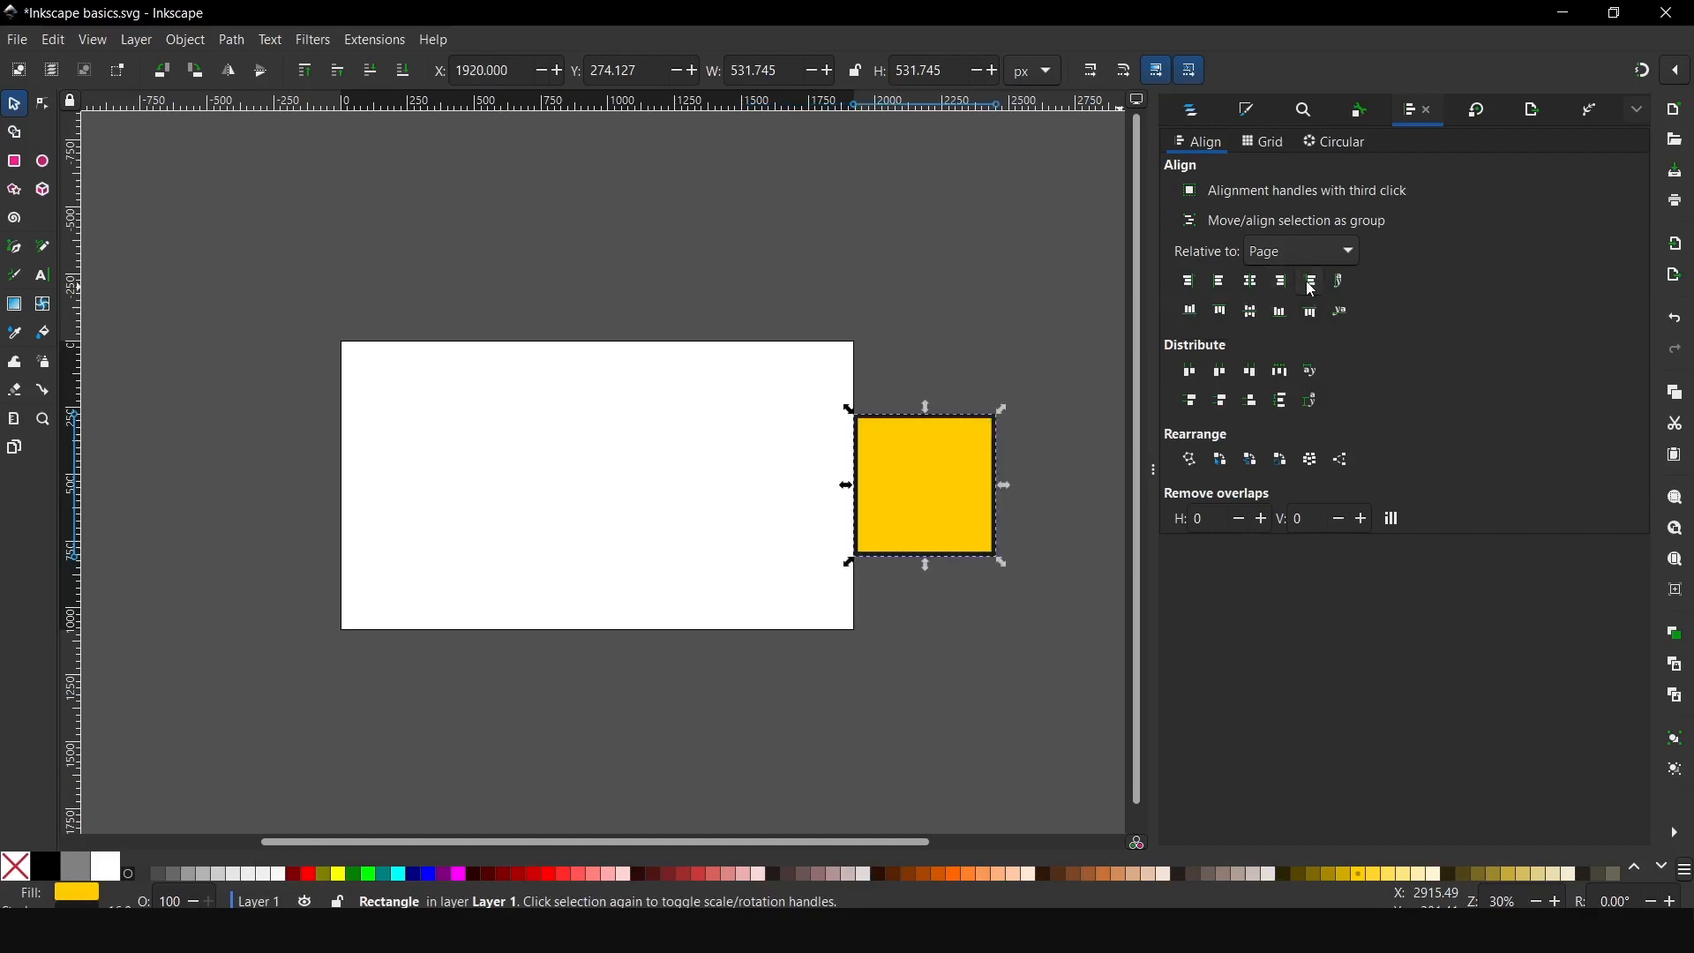
click(1251, 283)
Try the vertical alignments of the yellow square above, inside and below the page, and centre it vertically again.
click(1201, 321)
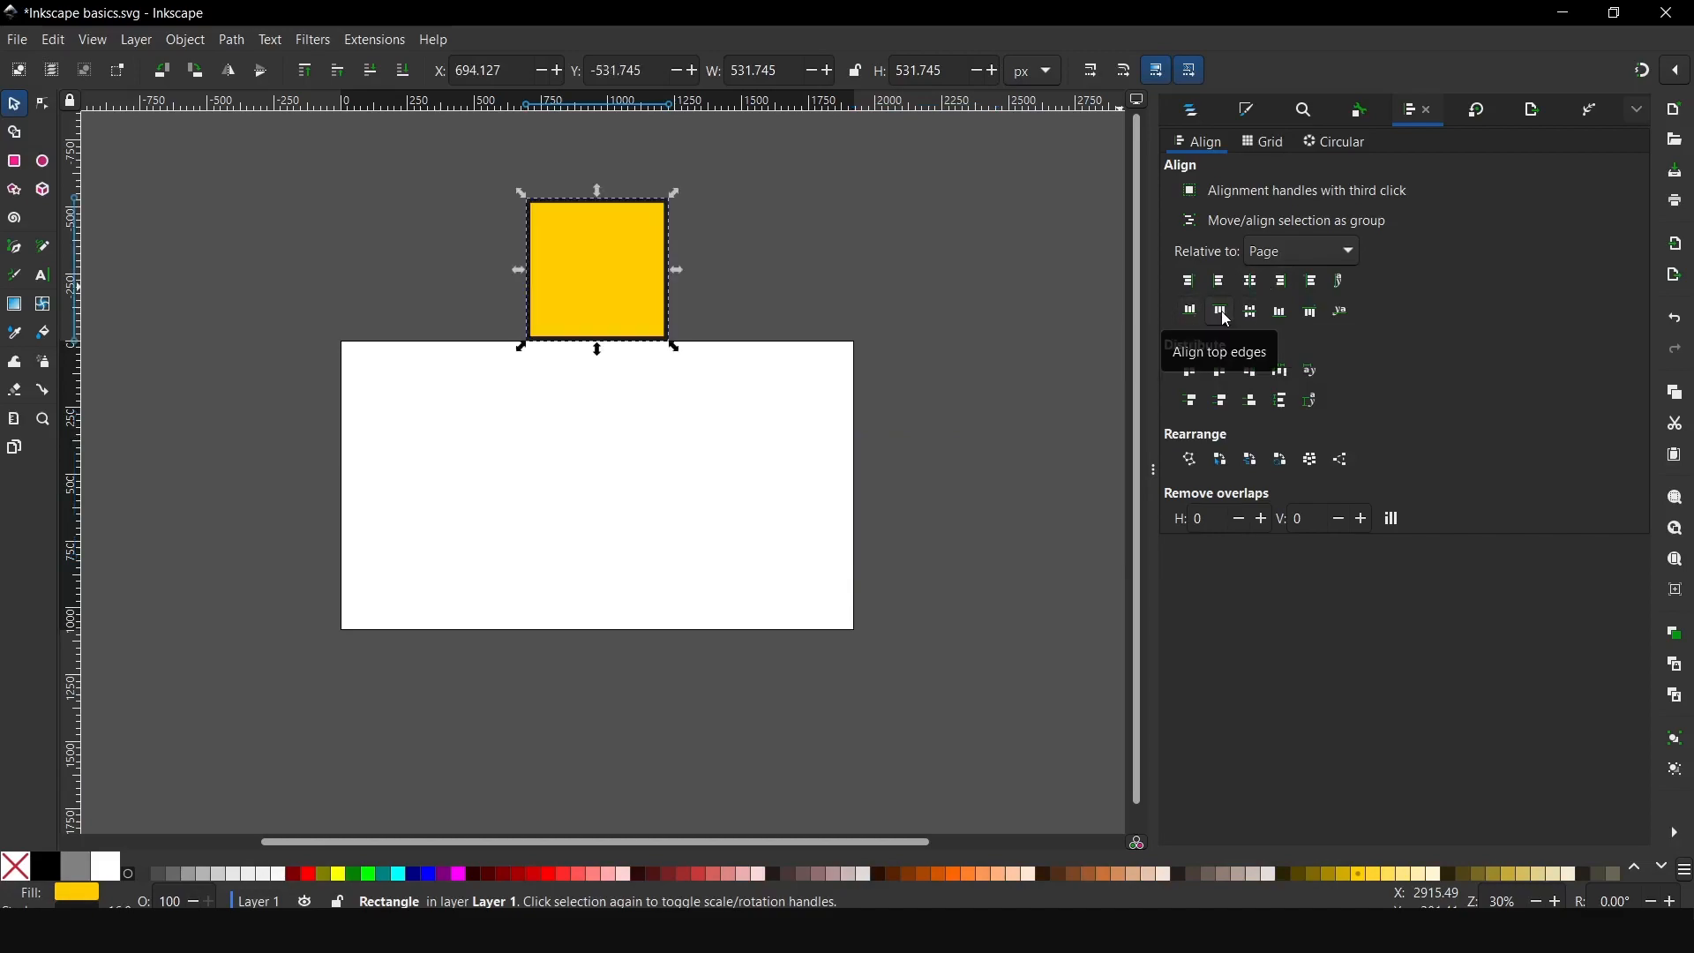
click(1226, 319)
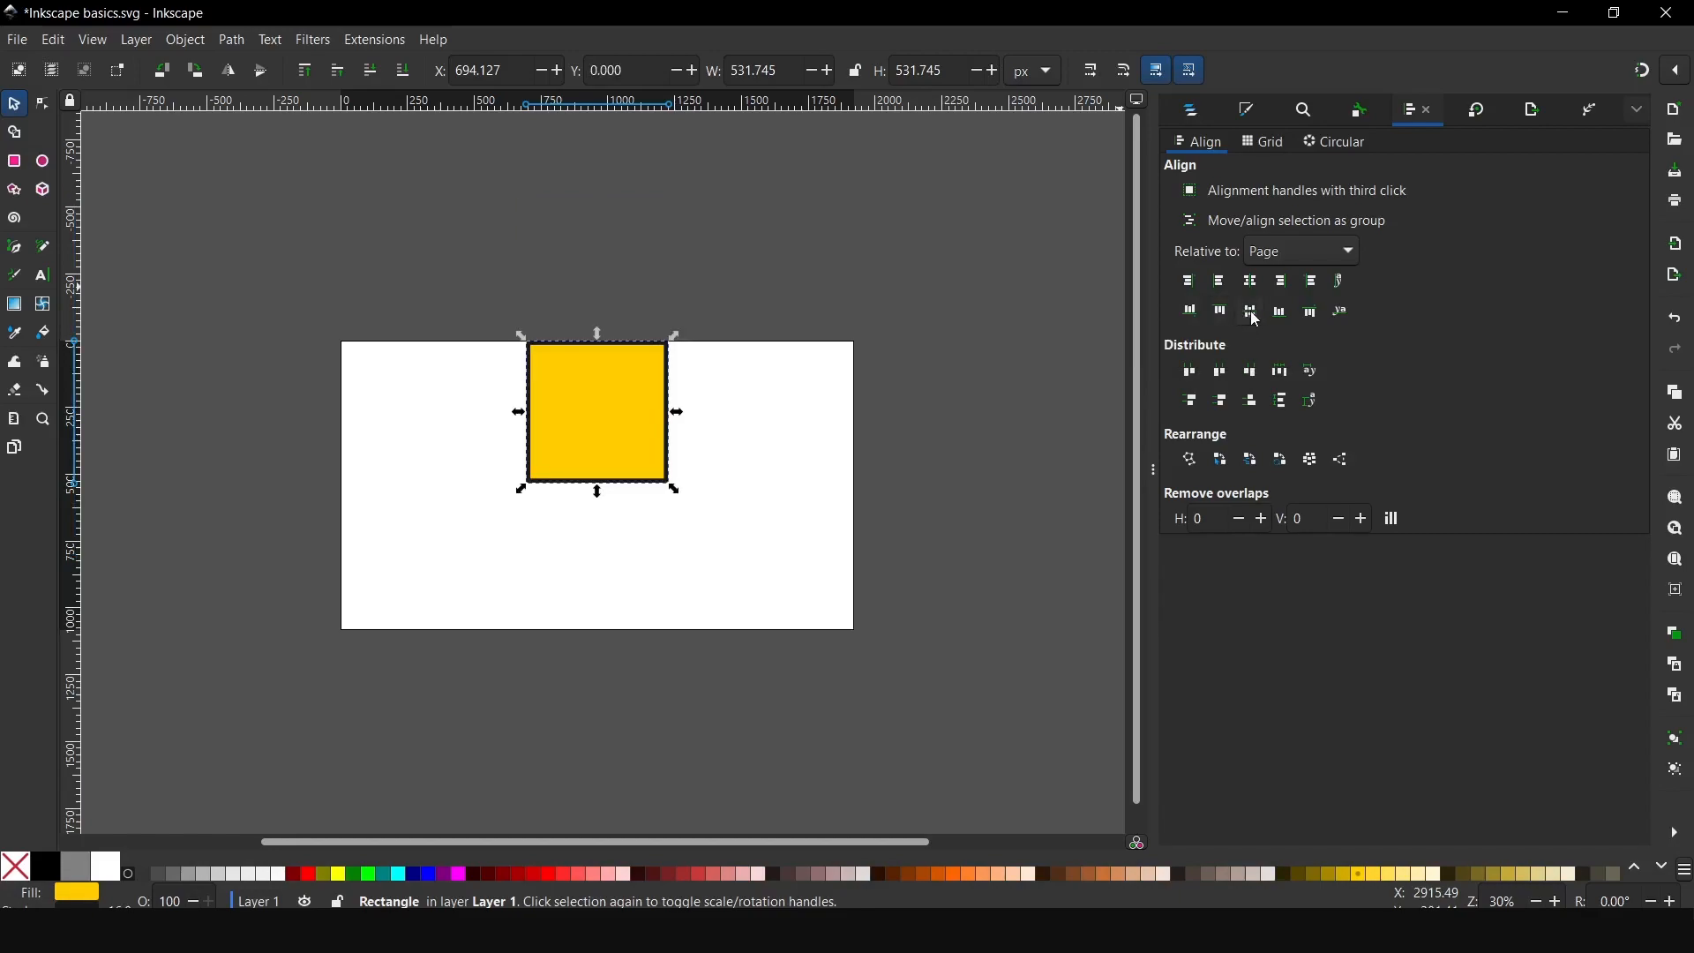
click(1286, 318)
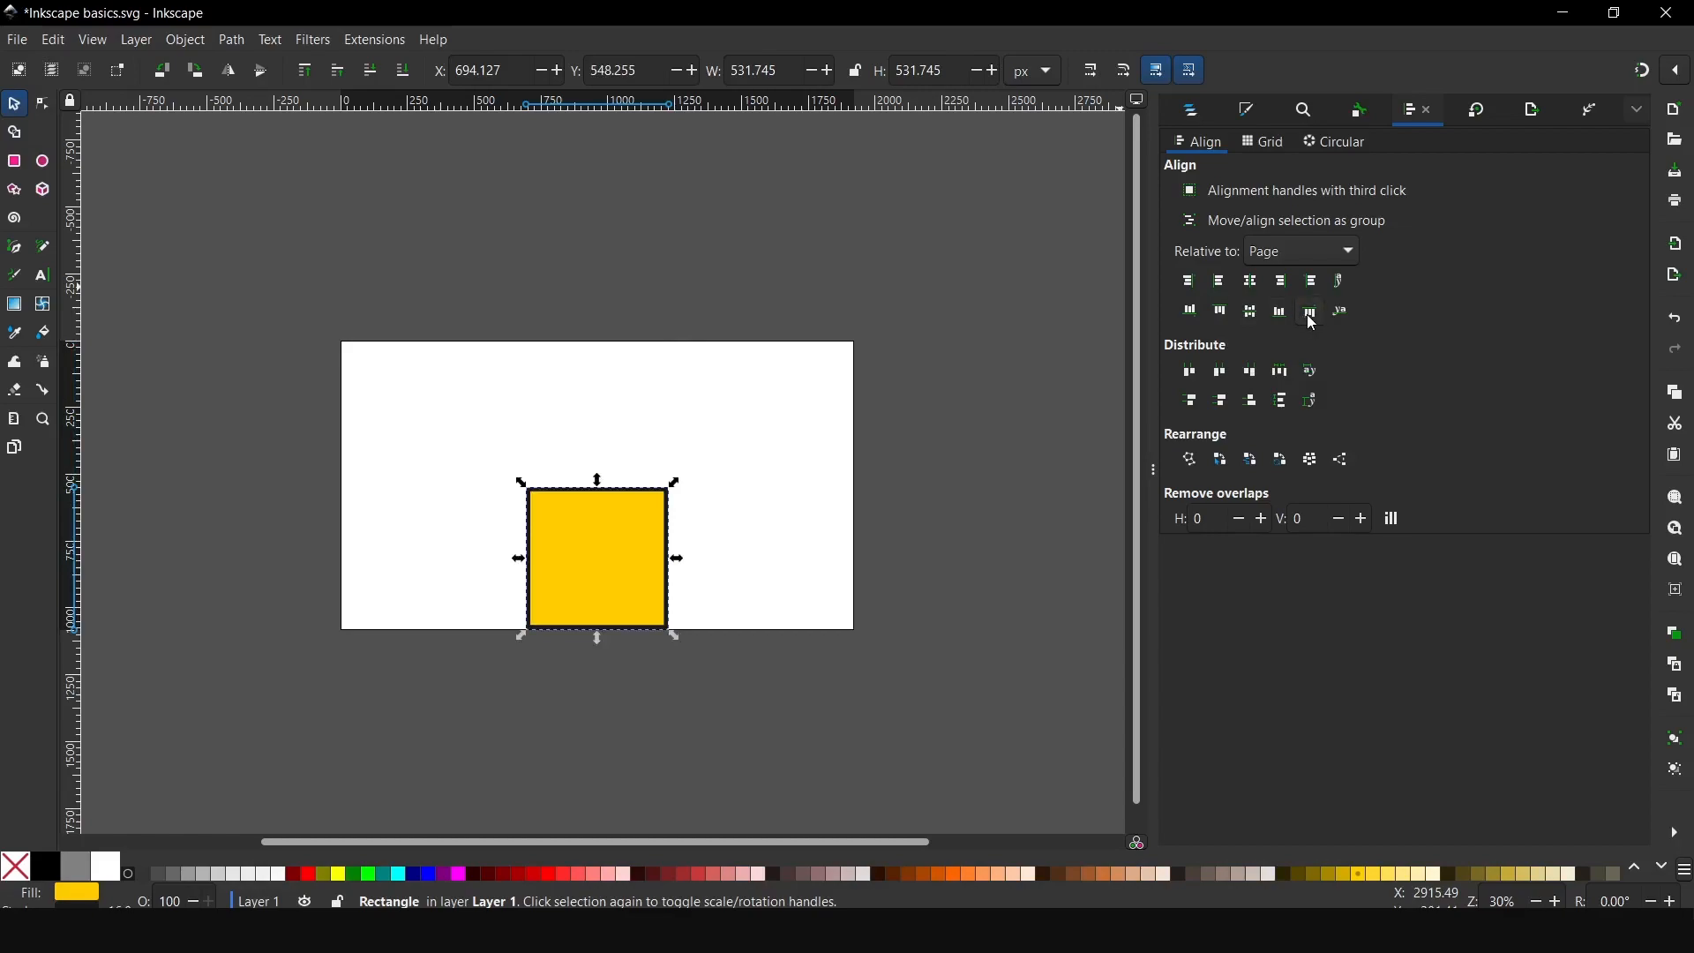
click(1317, 314)
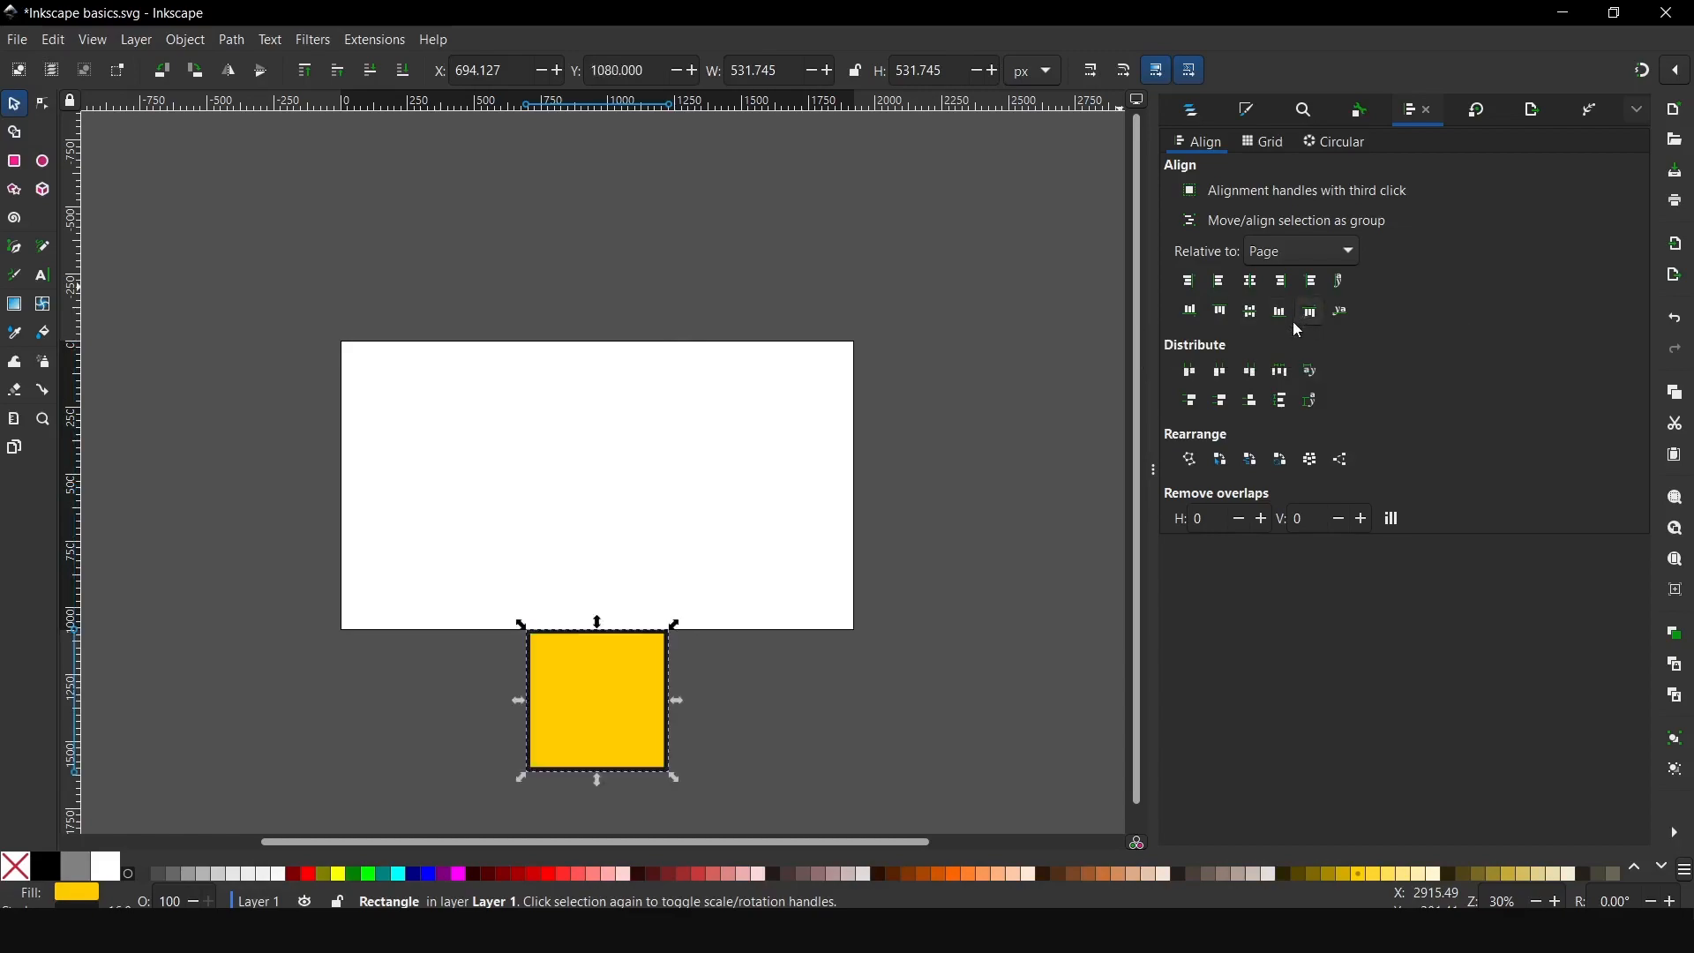
click(1253, 316)
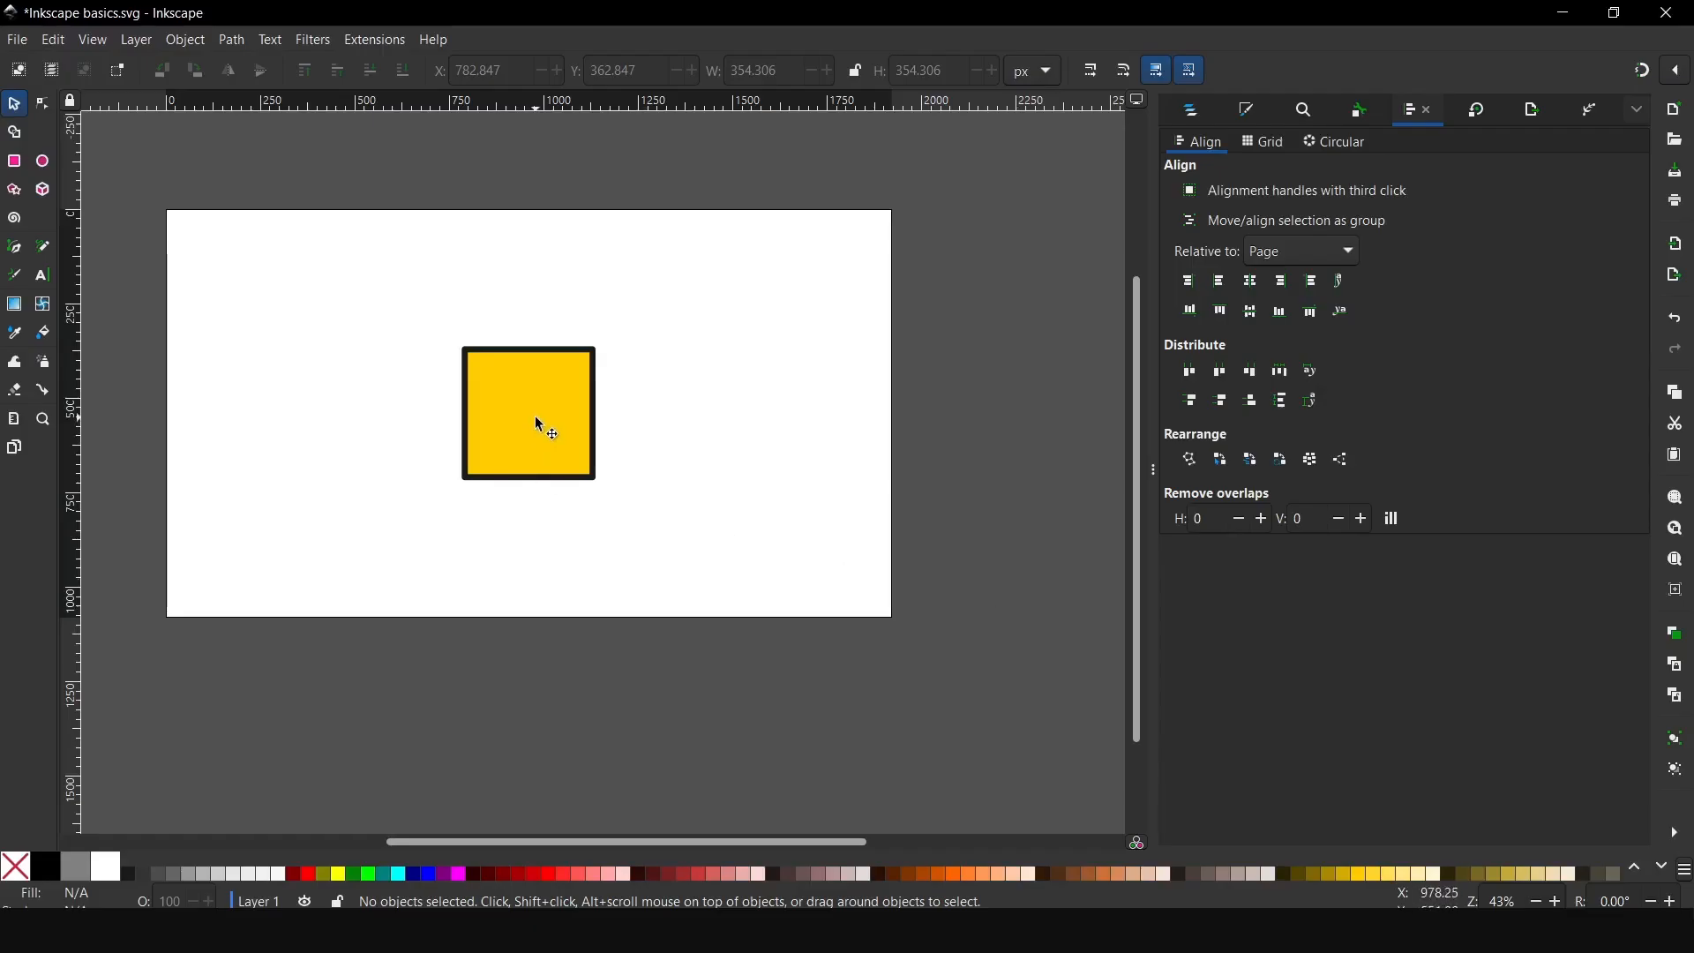
Move the yellow square to the page's upper left and place a green (#5FD35F) copy of it at the upper right.
drag(540, 427, 370, 341)
click(55, 40)
click(114, 170)
click(55, 39)
click(121, 189)
drag(628, 491, 684, 307)
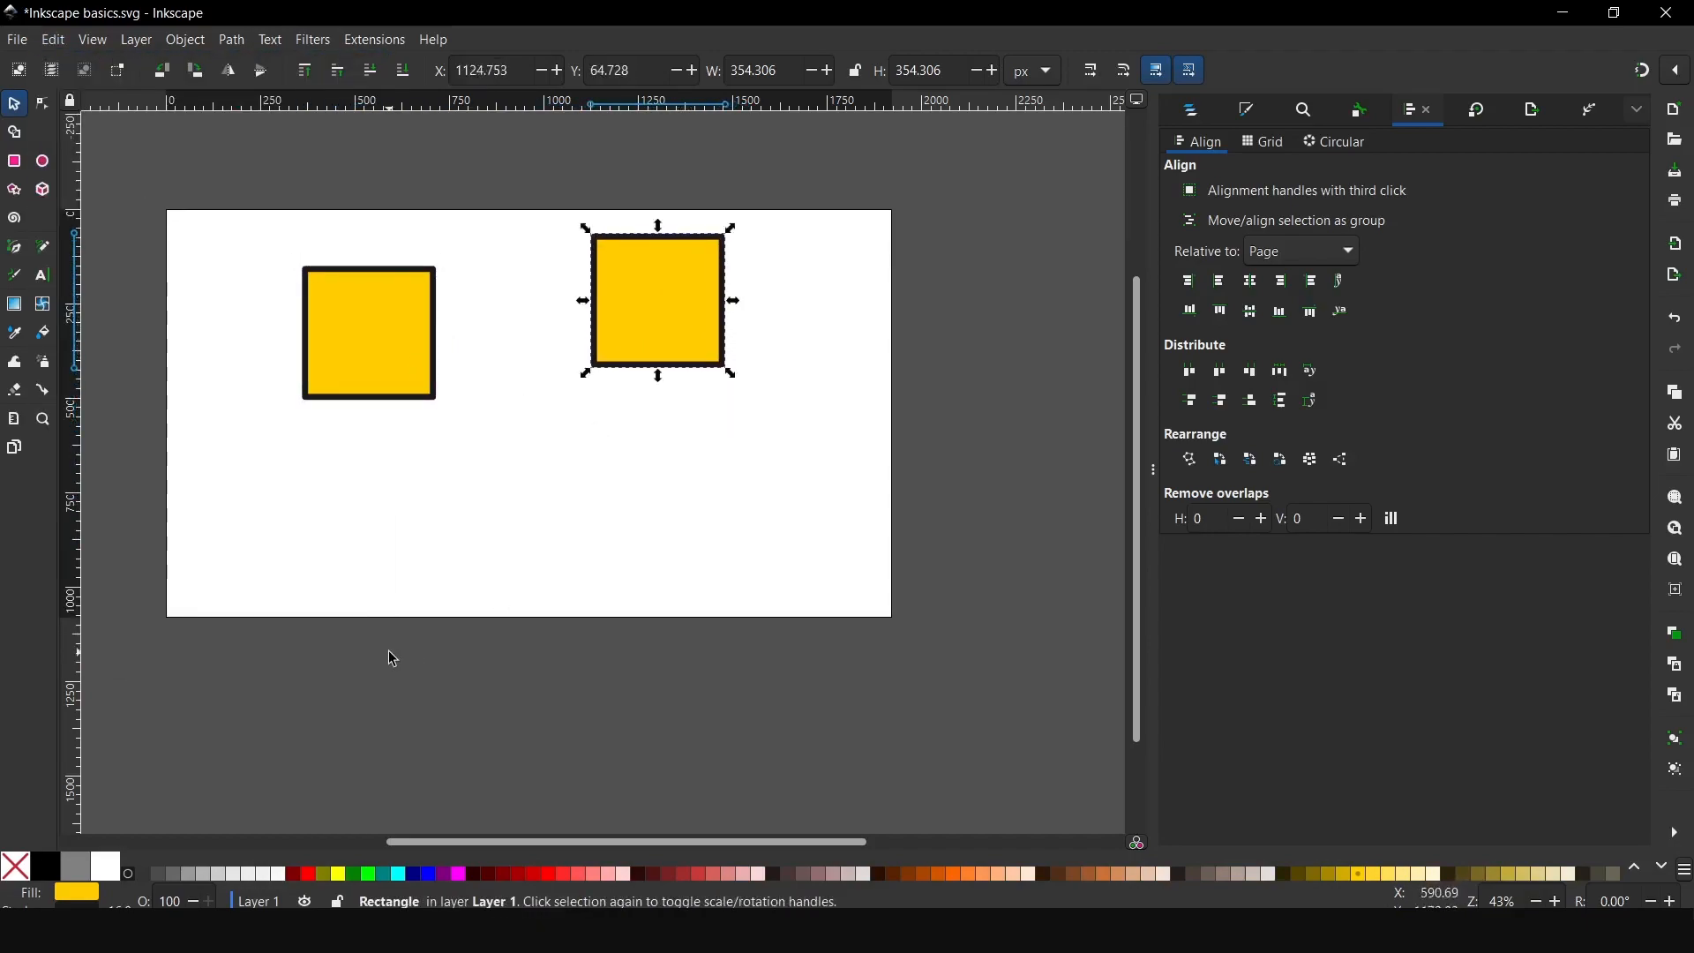
click(1655, 870)
click(1238, 874)
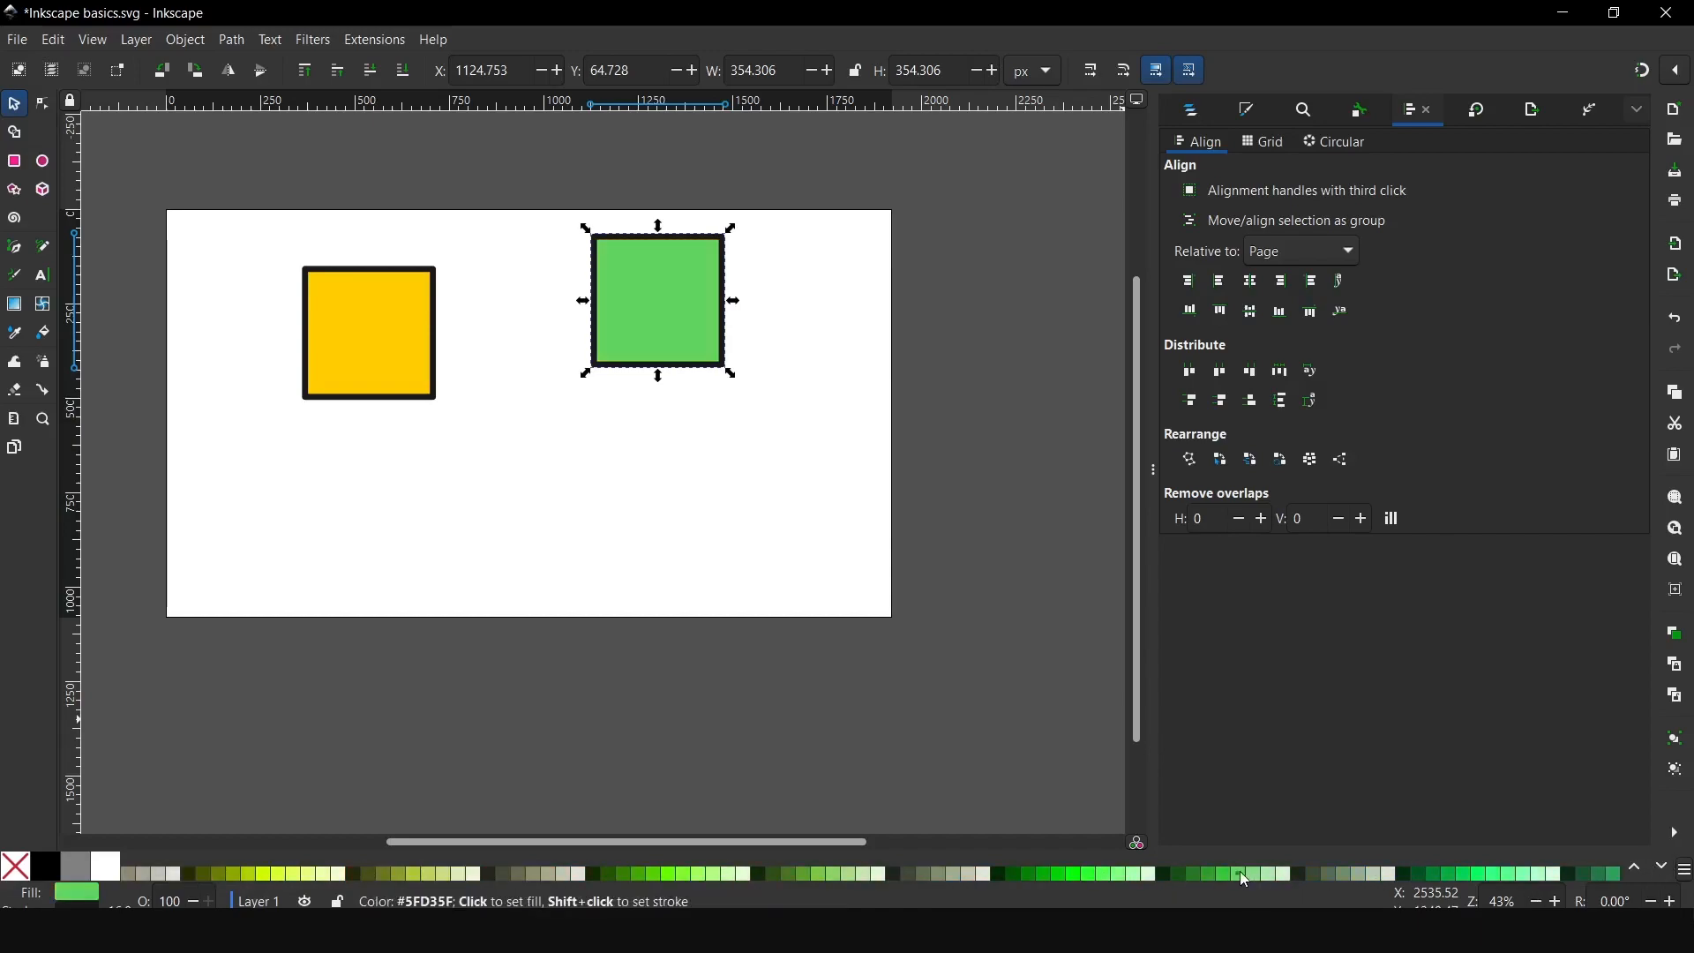
Place a red copy of the green square in the lower middle of the page.
click(53, 40)
click(91, 150)
click(53, 40)
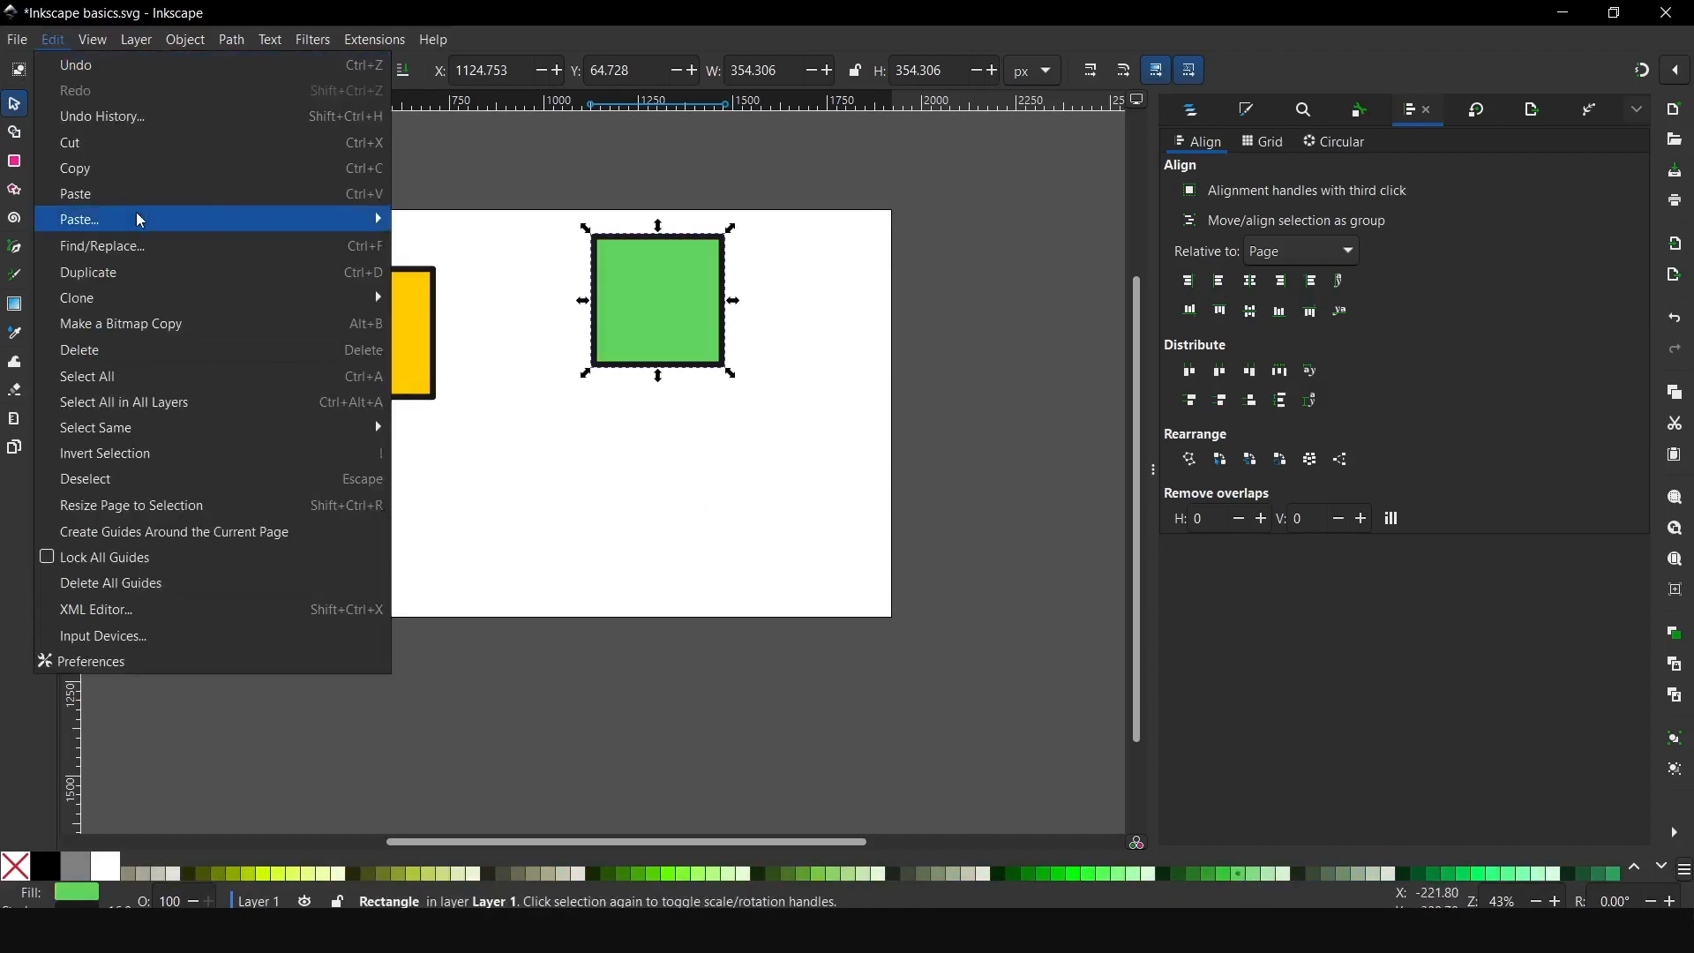
click(136, 192)
drag(605, 499, 560, 544)
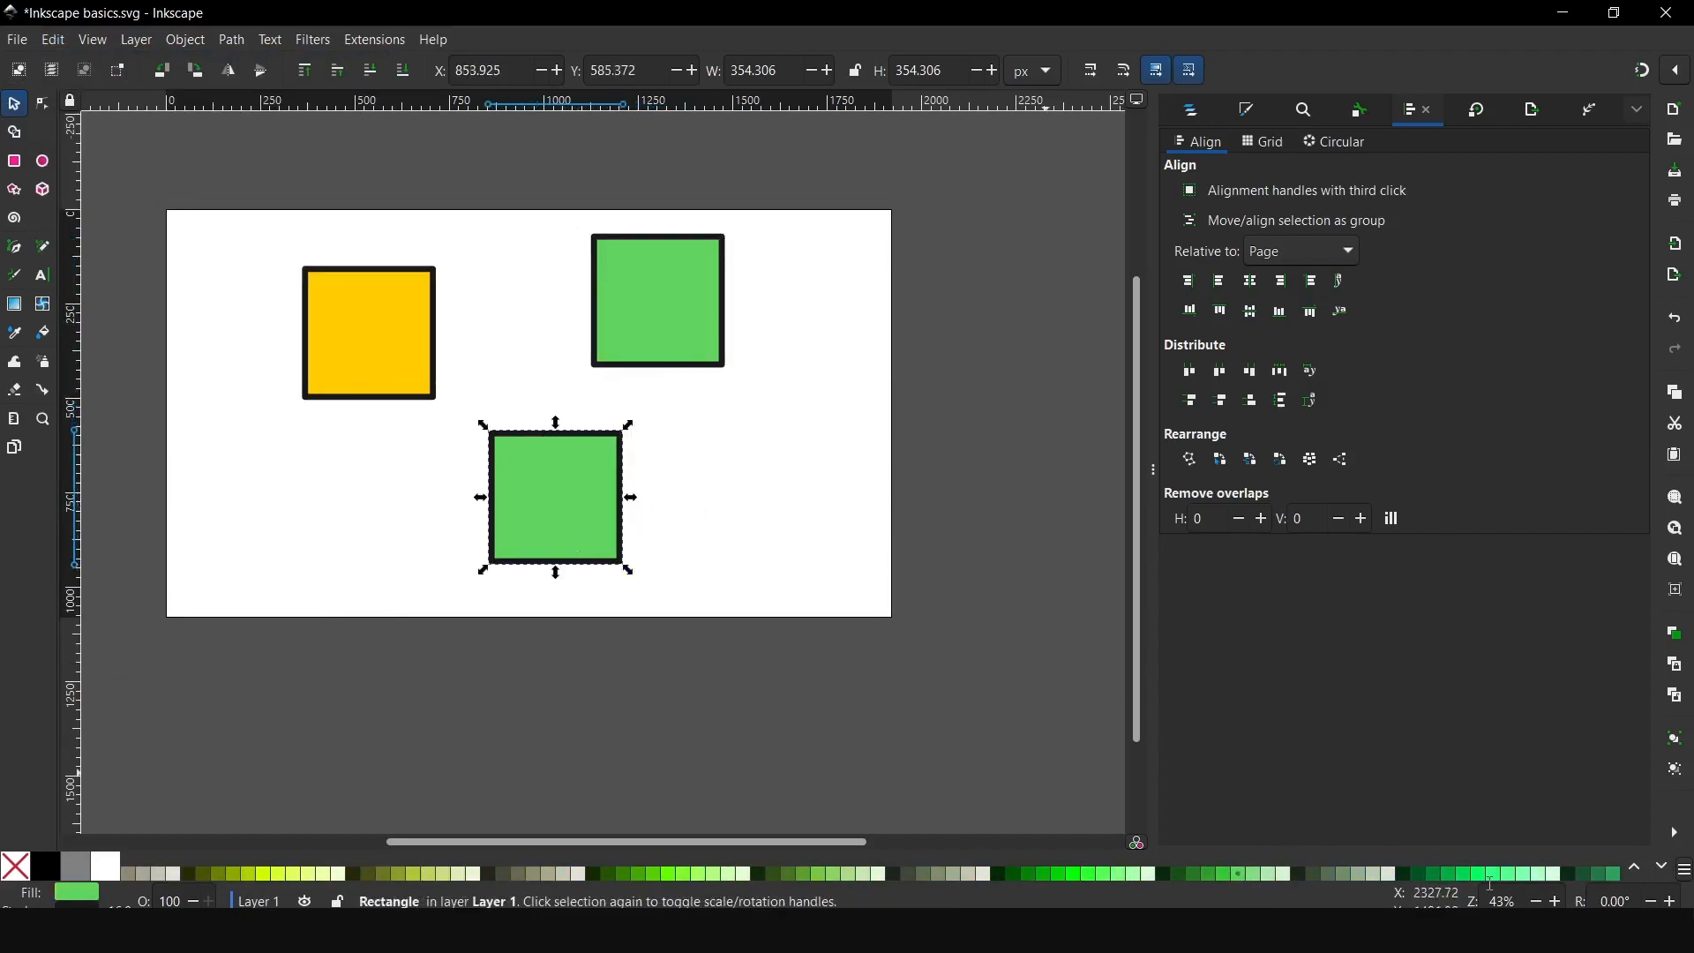
click(1664, 870)
click(1639, 868)
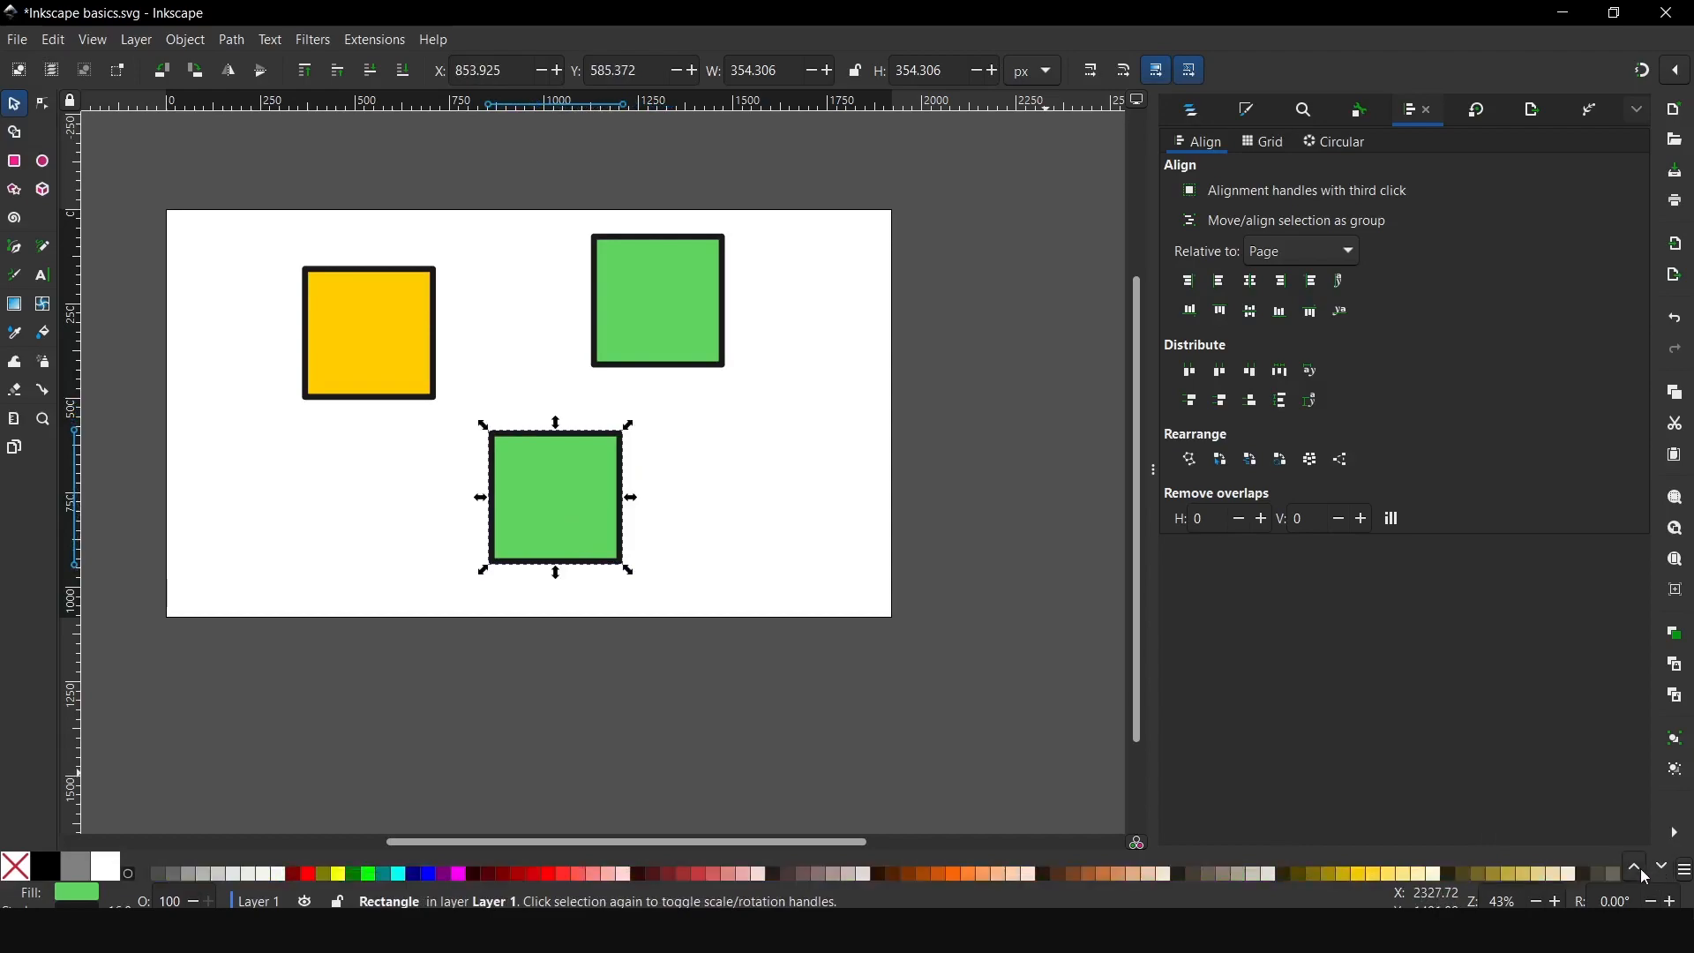
click(308, 873)
click(262, 292)
Group the yellow, green and red squares, move the group around the page and undo the last move.
drag(775, 187, 254, 623)
click(187, 42)
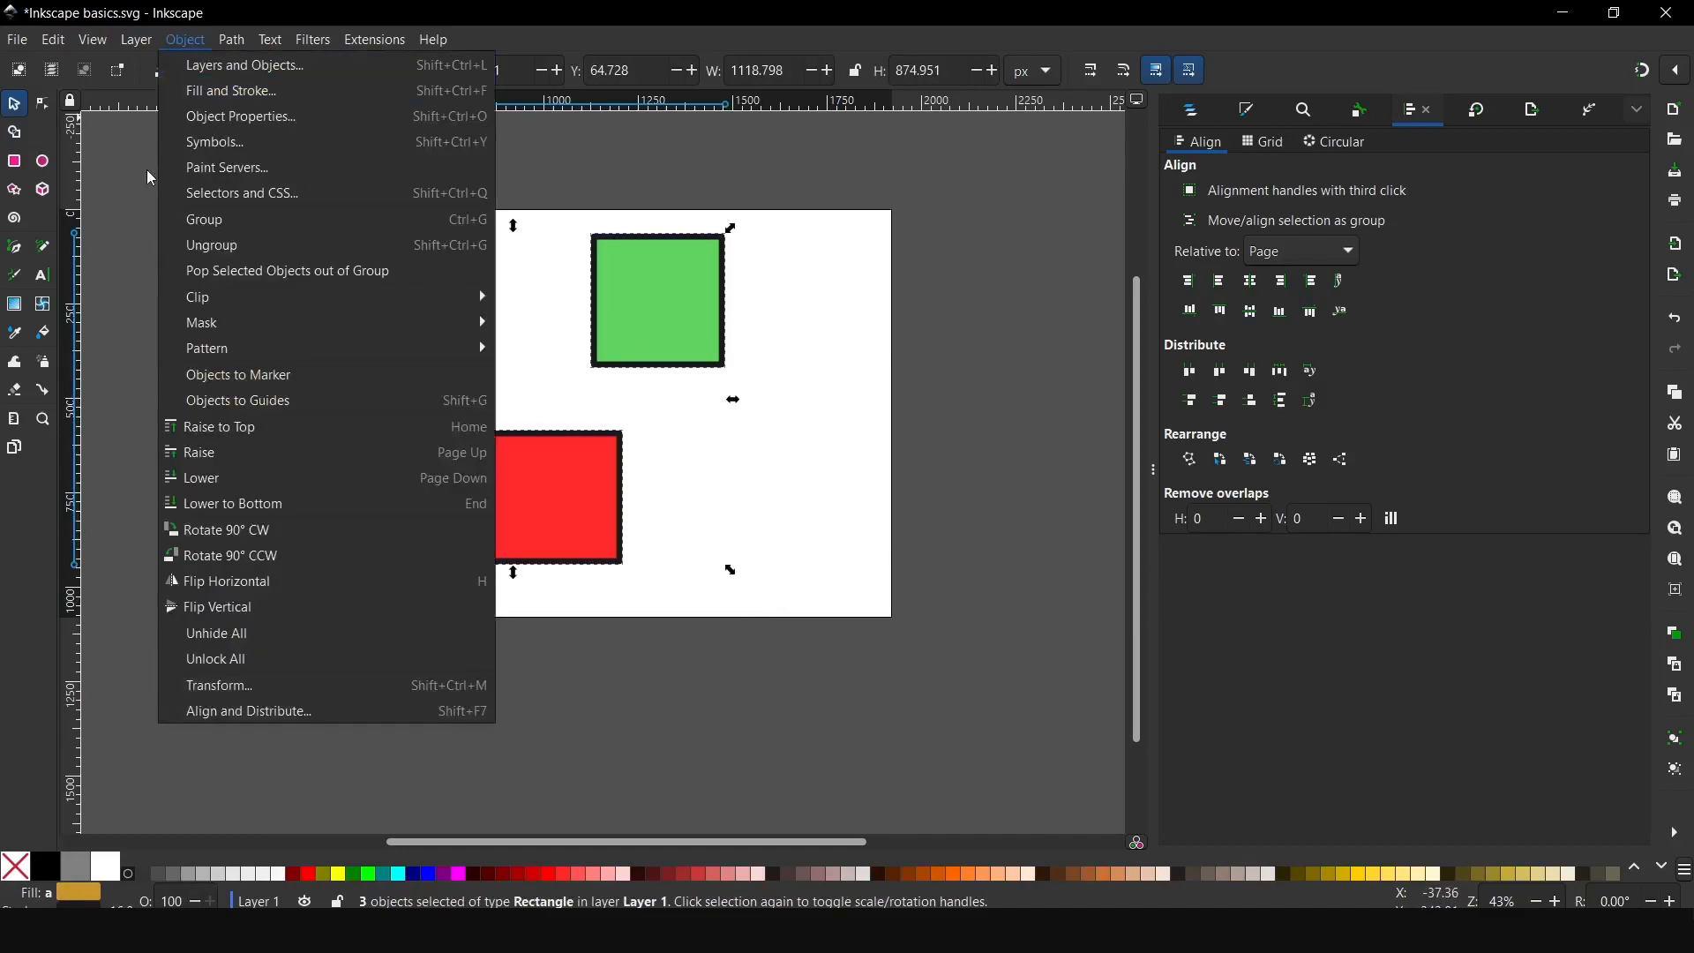
click(303, 215)
drag(646, 315, 474, 453)
key(ctrl+z)
Ungroup the three squares and move the green, yellow and red squares slightly, one at a time.
click(185, 40)
click(219, 244)
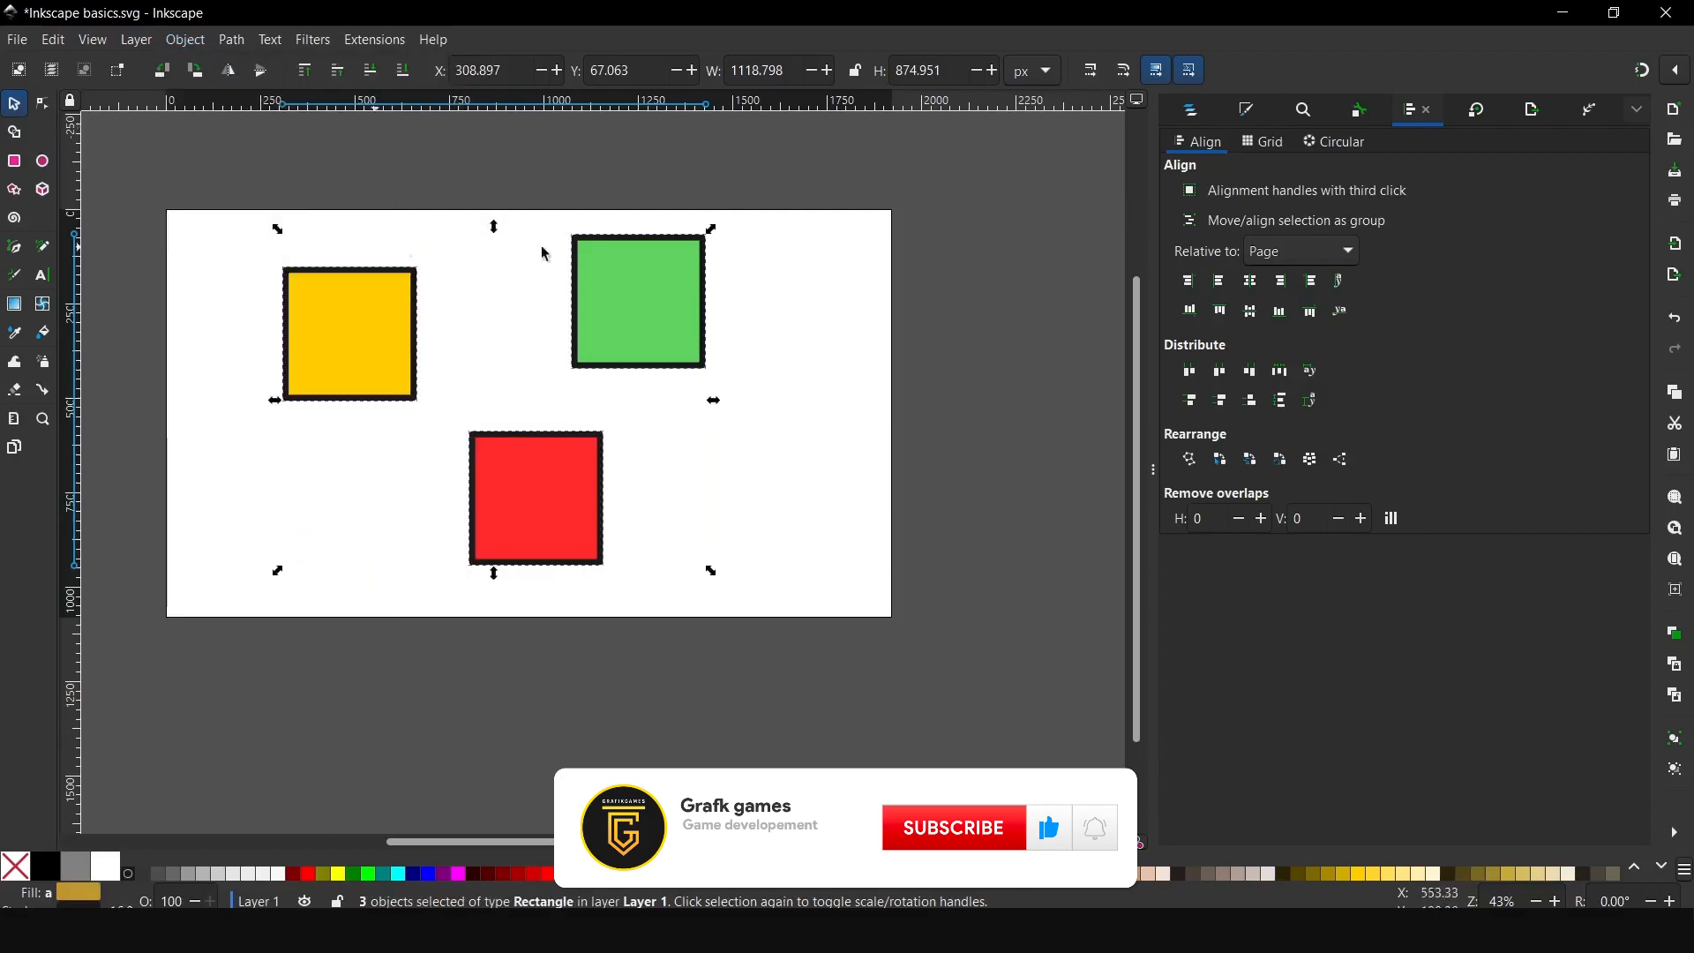
click(433, 256)
drag(633, 295, 658, 283)
drag(353, 326, 335, 306)
drag(517, 472, 512, 487)
Select all three ungrouped squares with a selection box and shift them together slightly.
drag(781, 168, 256, 632)
drag(640, 298, 647, 306)
click(715, 586)
Scale the three squares down together to about 673 × 514 px overall from the lower corner.
drag(768, 181, 280, 620)
drag(739, 588, 694, 526)
key(ctrl+z)
key(ctrl+a)
drag(739, 588, 630, 525)
click(630, 526)
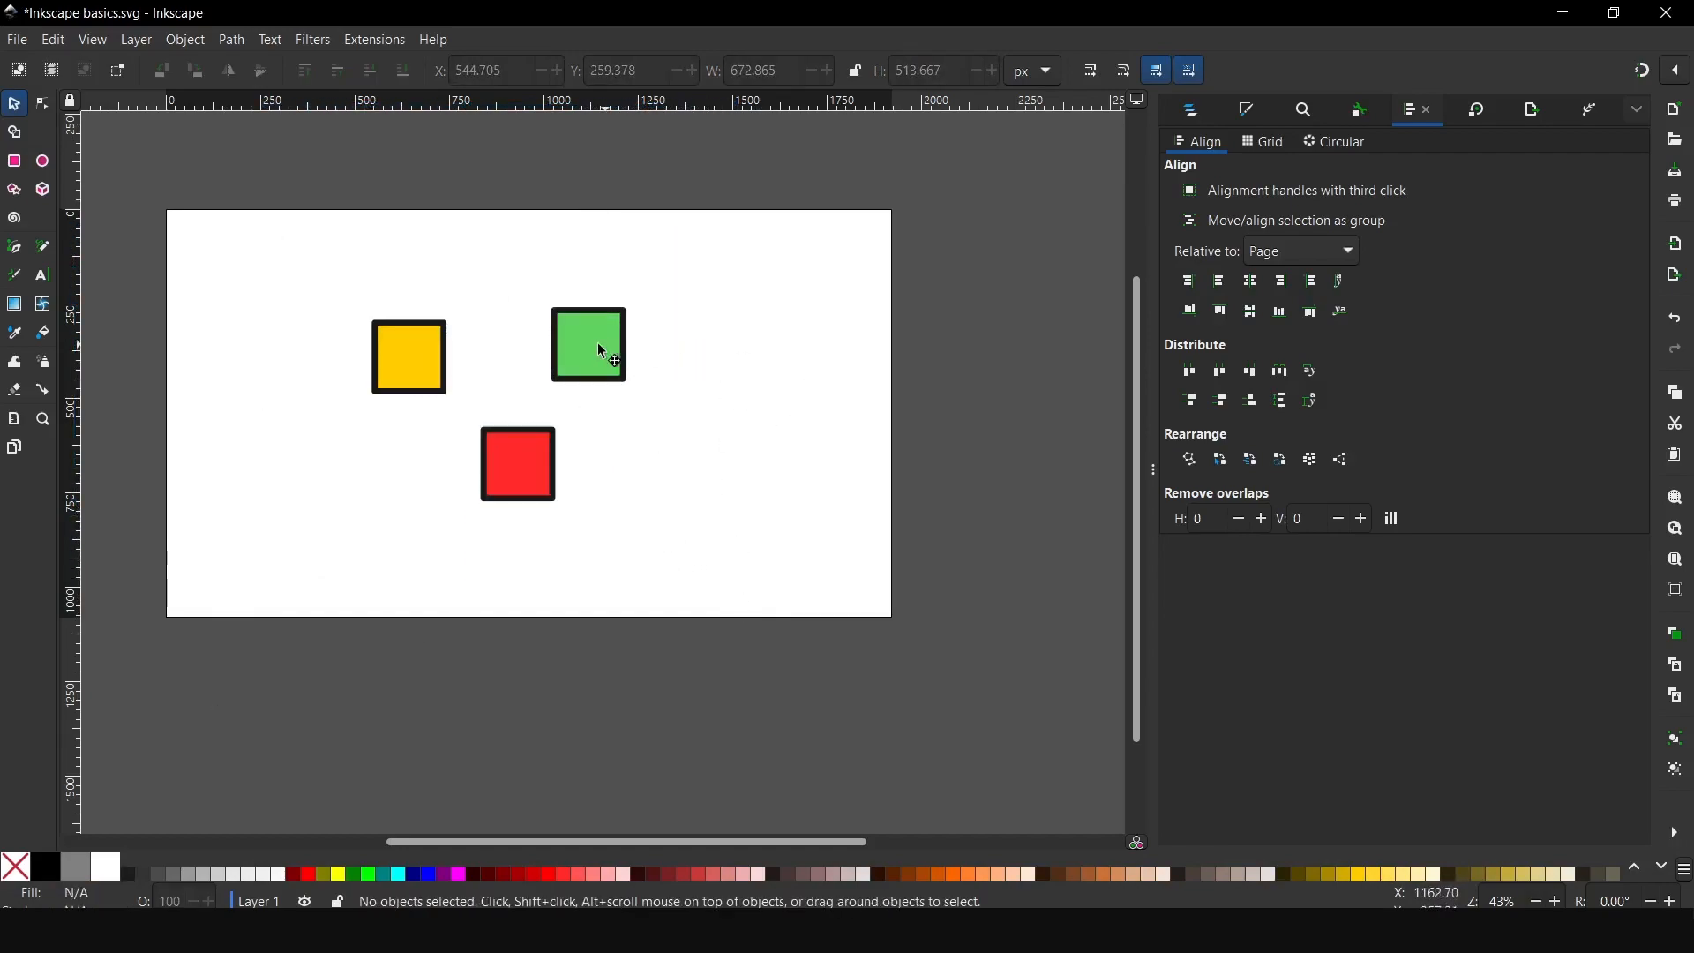
Bring the green square closer to the other two and group all three squares in the page's upper left.
drag(605, 346, 569, 341)
key(ctrl+a)
click(184, 39)
click(213, 222)
drag(383, 358, 240, 299)
Copy the group of three squares and place the copy to the right of the original.
click(62, 42)
click(106, 167)
click(53, 40)
click(141, 193)
drag(547, 411, 588, 344)
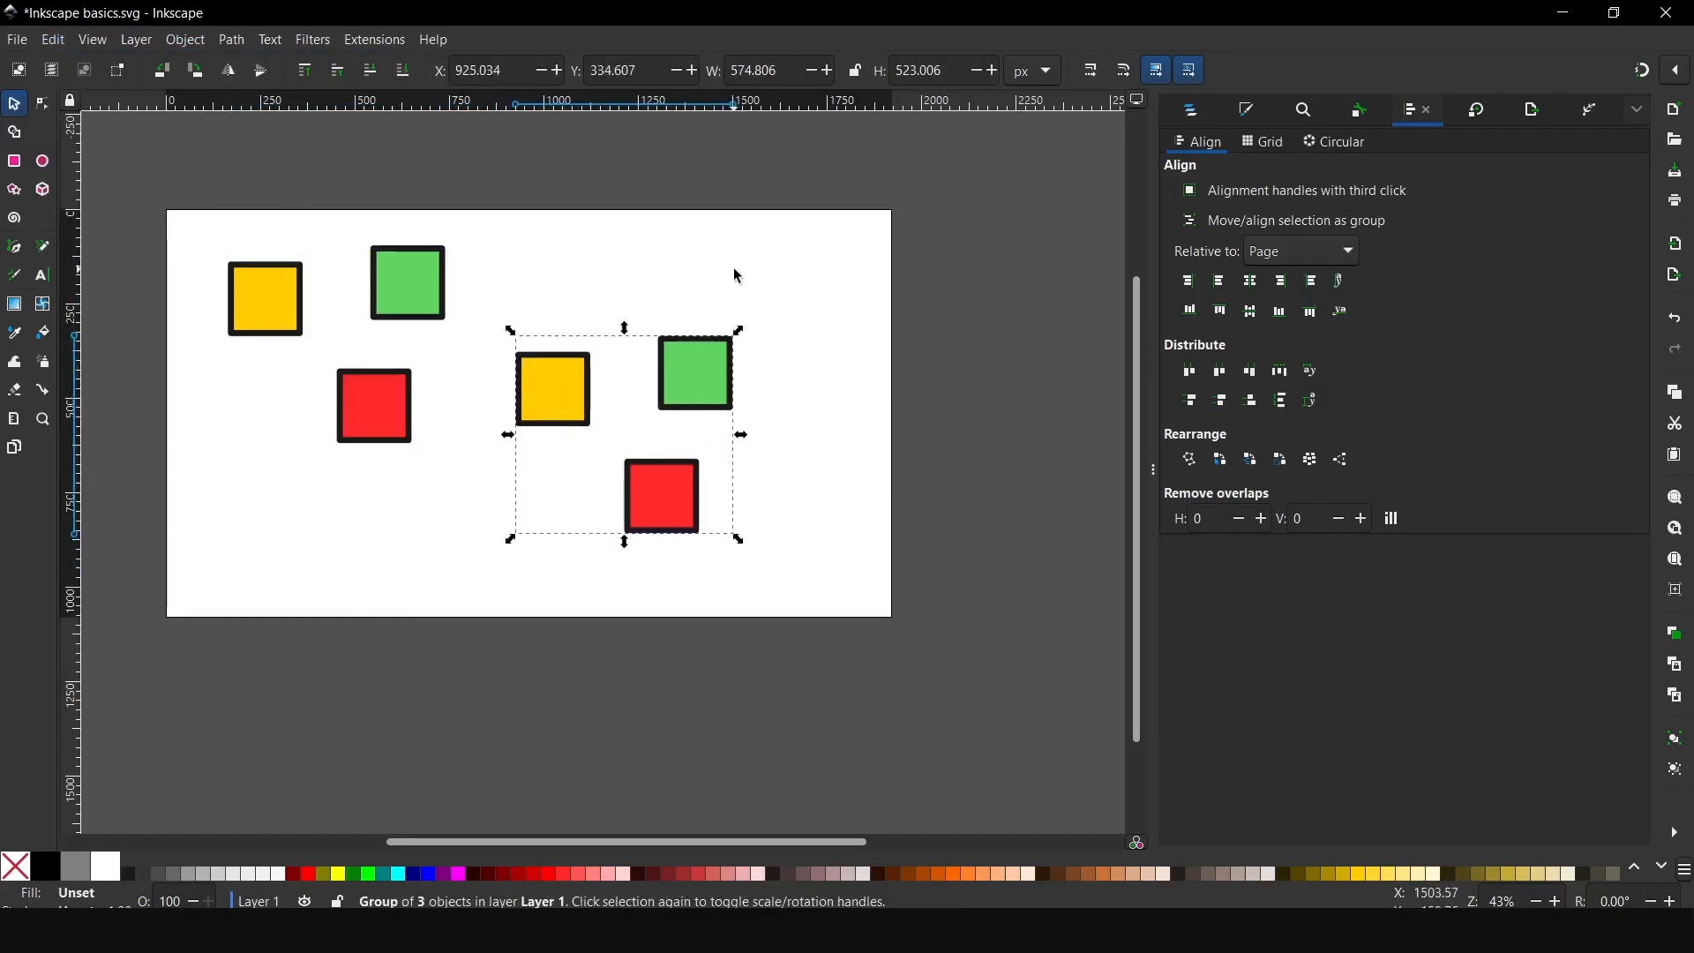
Shift each of the two groups of squares slightly down and to the right, one at a time.
click(823, 401)
drag(700, 358, 718, 385)
mouse_move(405, 296)
mouse_down()
mouse_move(427, 331)
mouse_move(418, 311)
mouse_up()
Combine the two groups of squares into one larger group and move it slightly.
drag(810, 190, 189, 628)
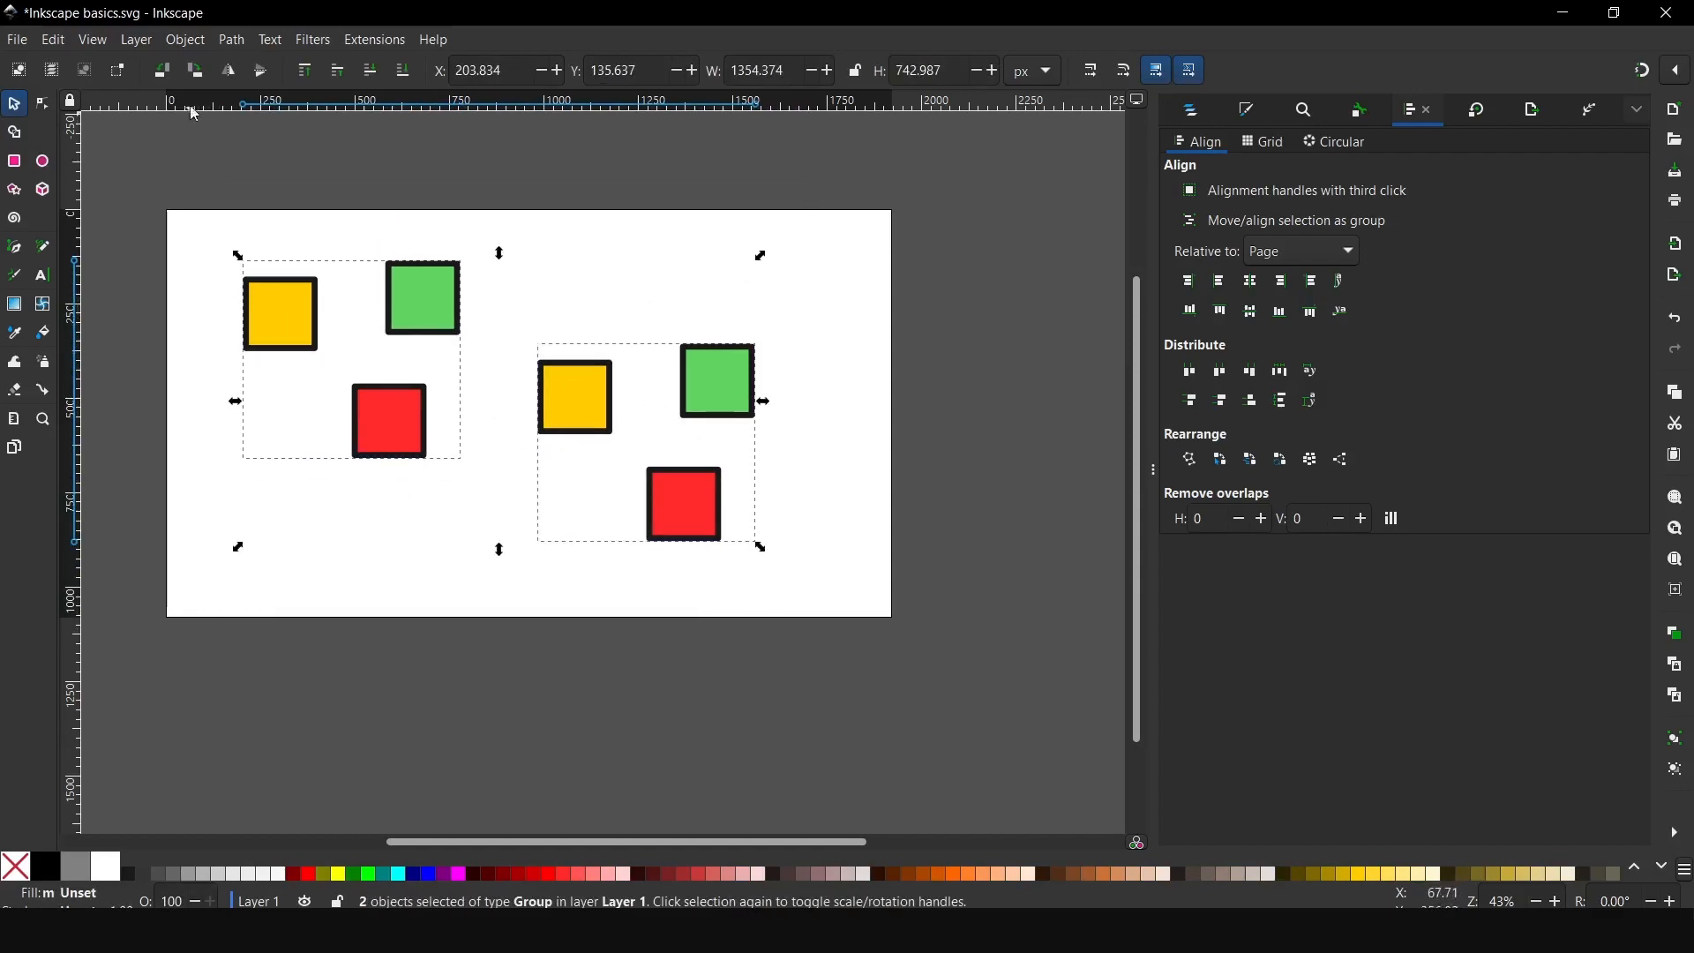
click(185, 40)
click(256, 219)
mouse_move(737, 393)
mouse_down()
mouse_move(767, 460)
mouse_move(751, 375)
mouse_move(704, 379)
mouse_move(654, 556)
mouse_move(733, 414)
mouse_up()
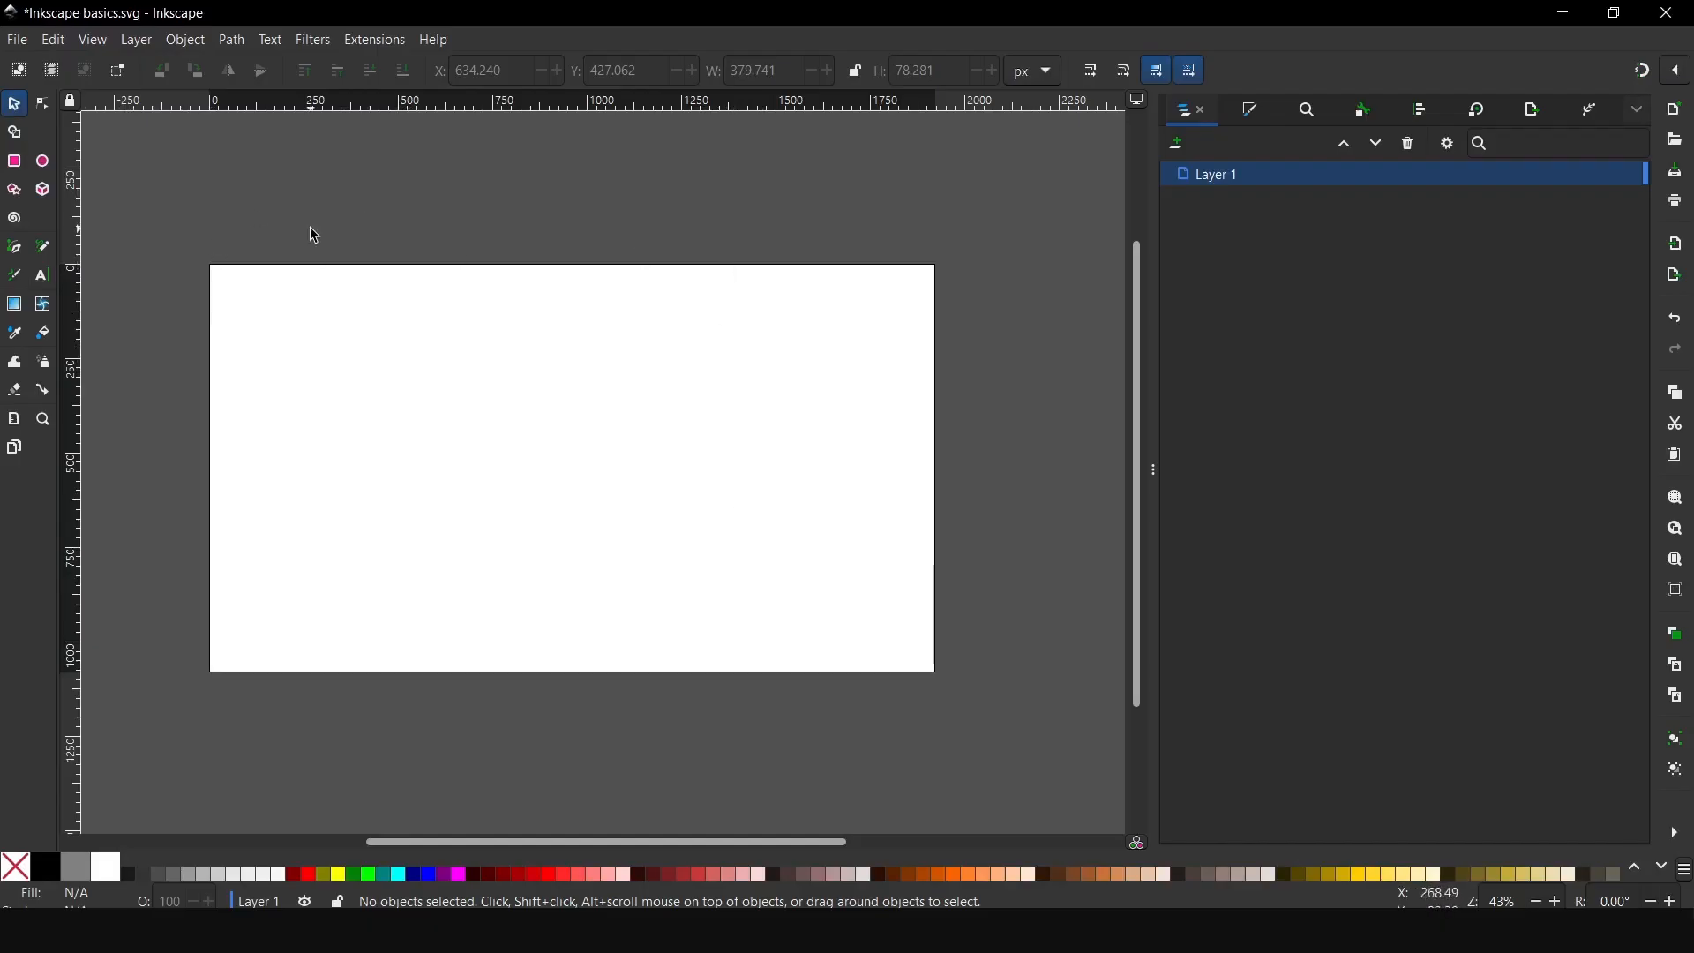
Add the text GRAFIK GAMES near the middle of the empty page in Open Sans Bold, 80 pt.
text(t)
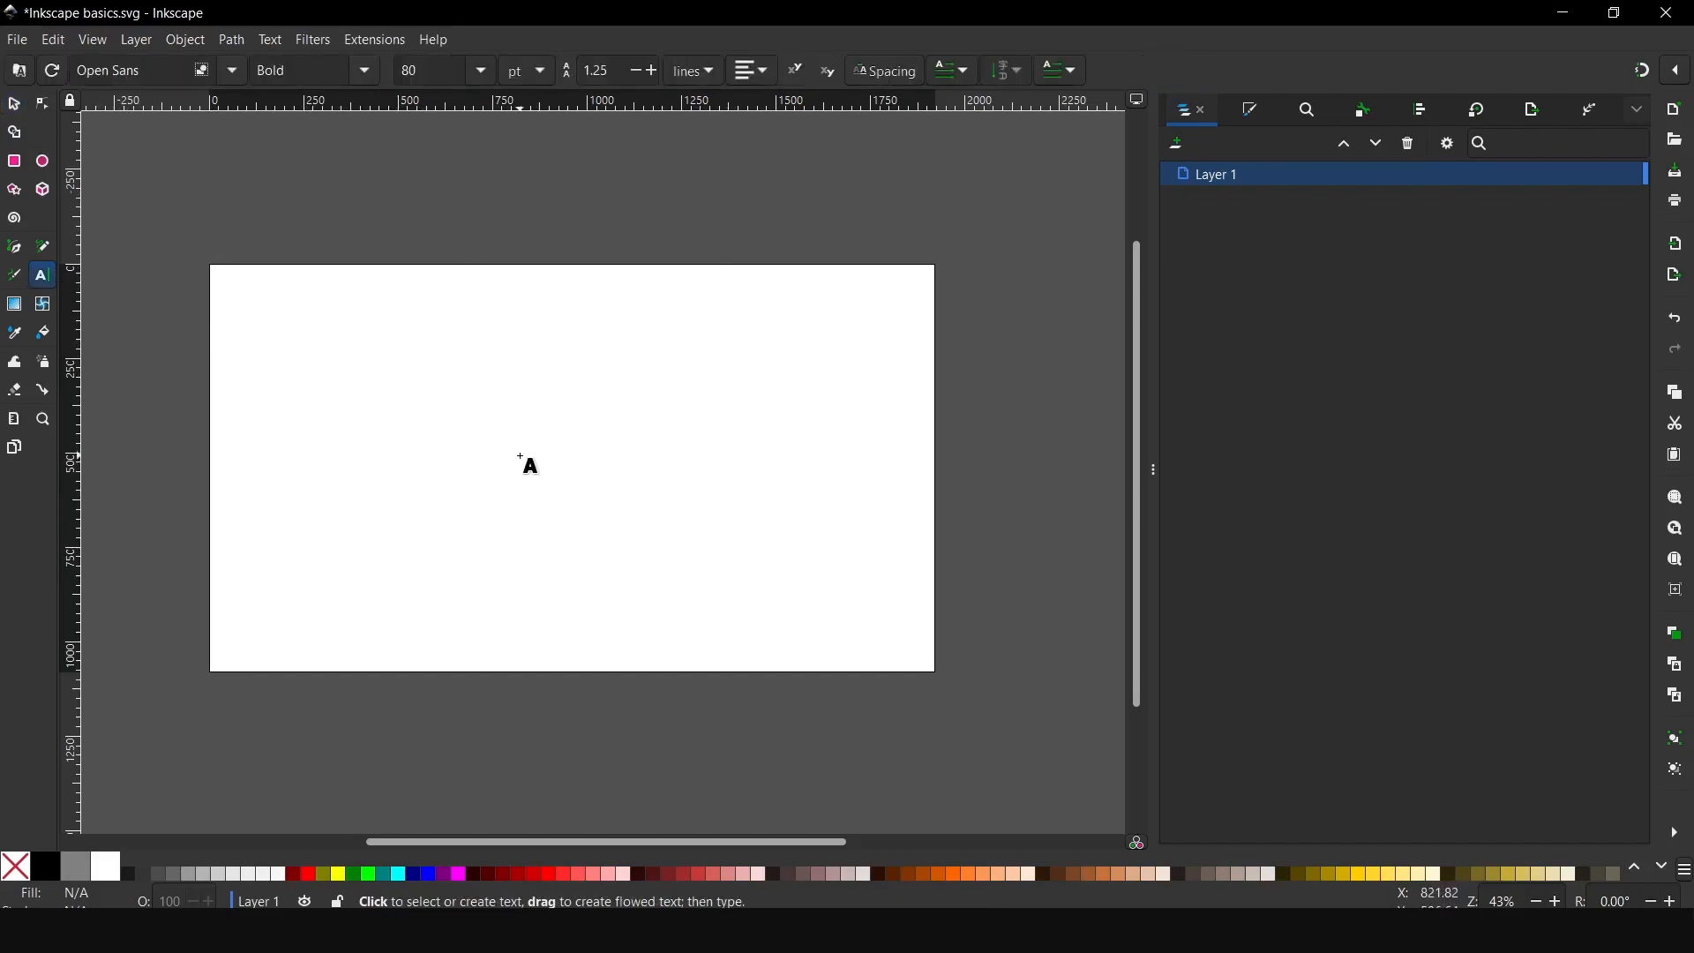
text(GRAFIK GAMES)
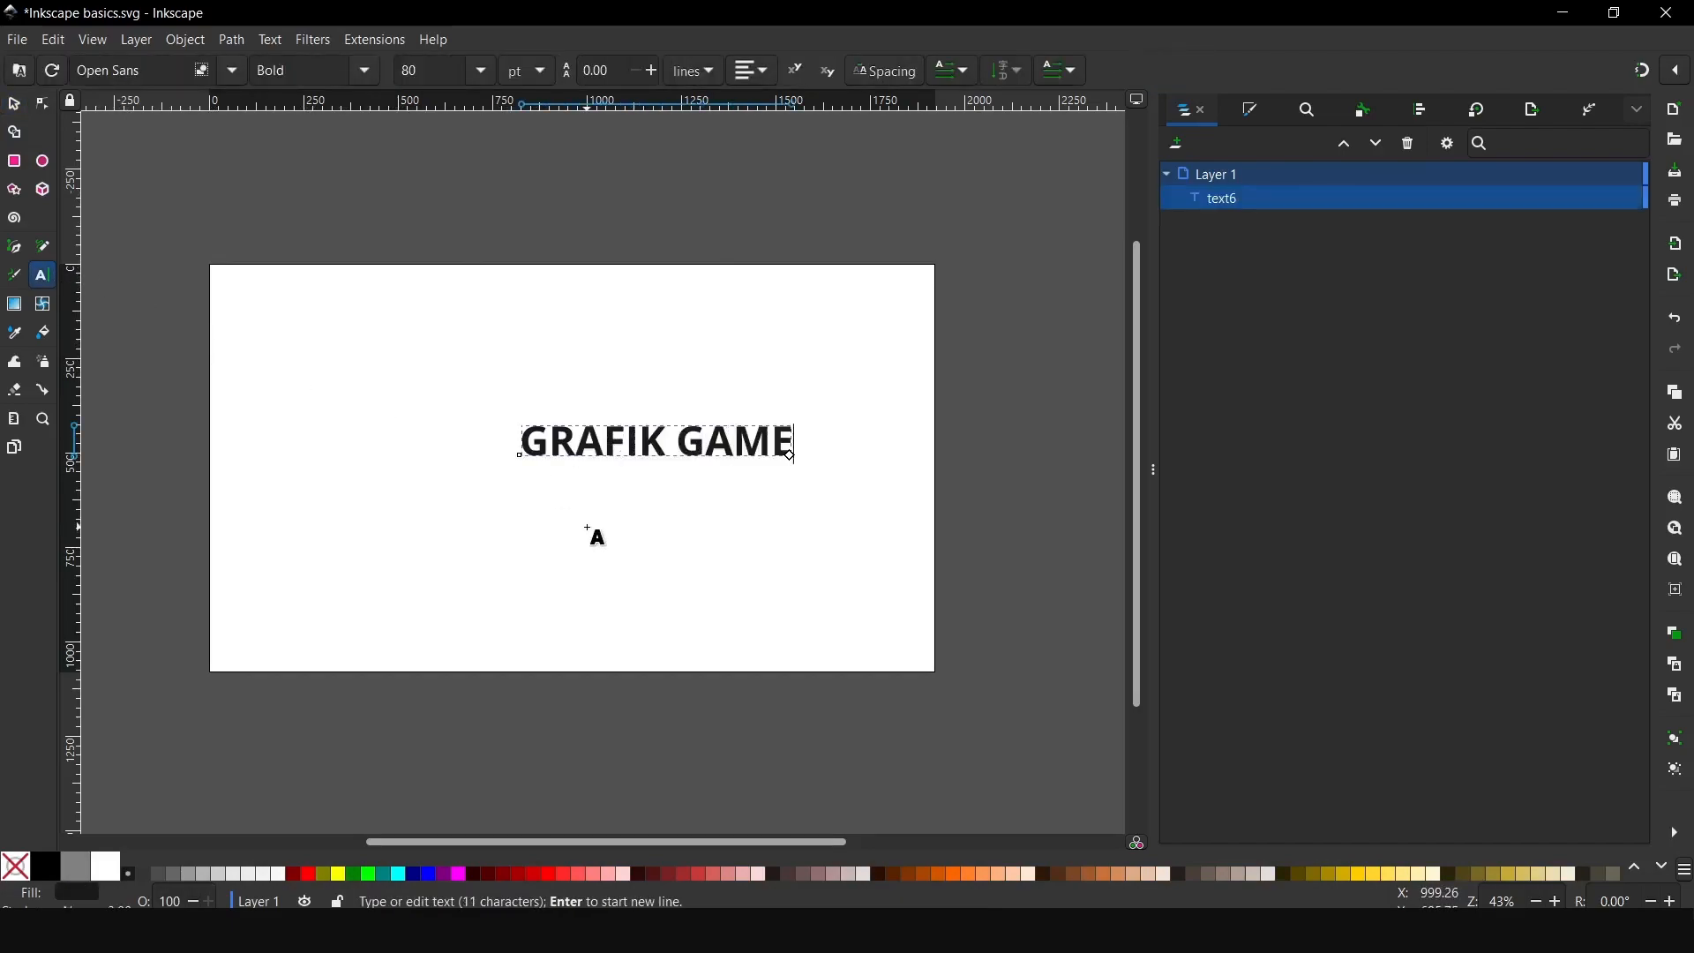
Center the GRAFIK GAMES text on the page both ways and try a yellow fill before restoring the dark gray one.
click(15, 105)
click(1421, 110)
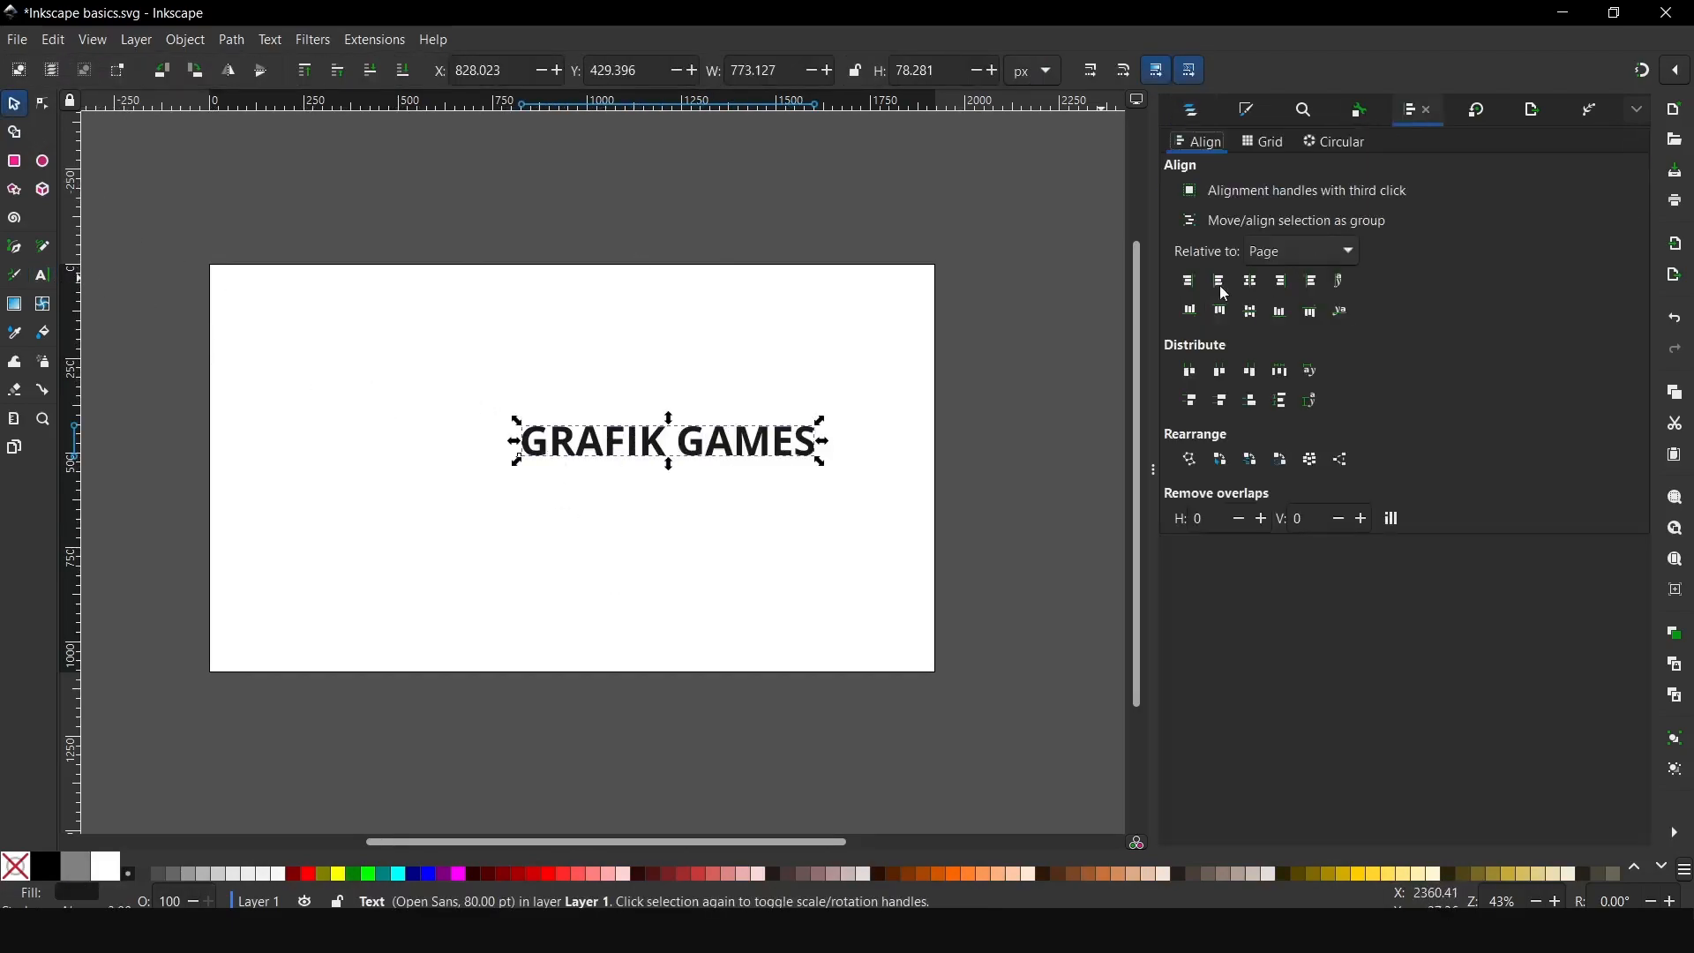
click(1251, 281)
click(1251, 311)
click(1360, 873)
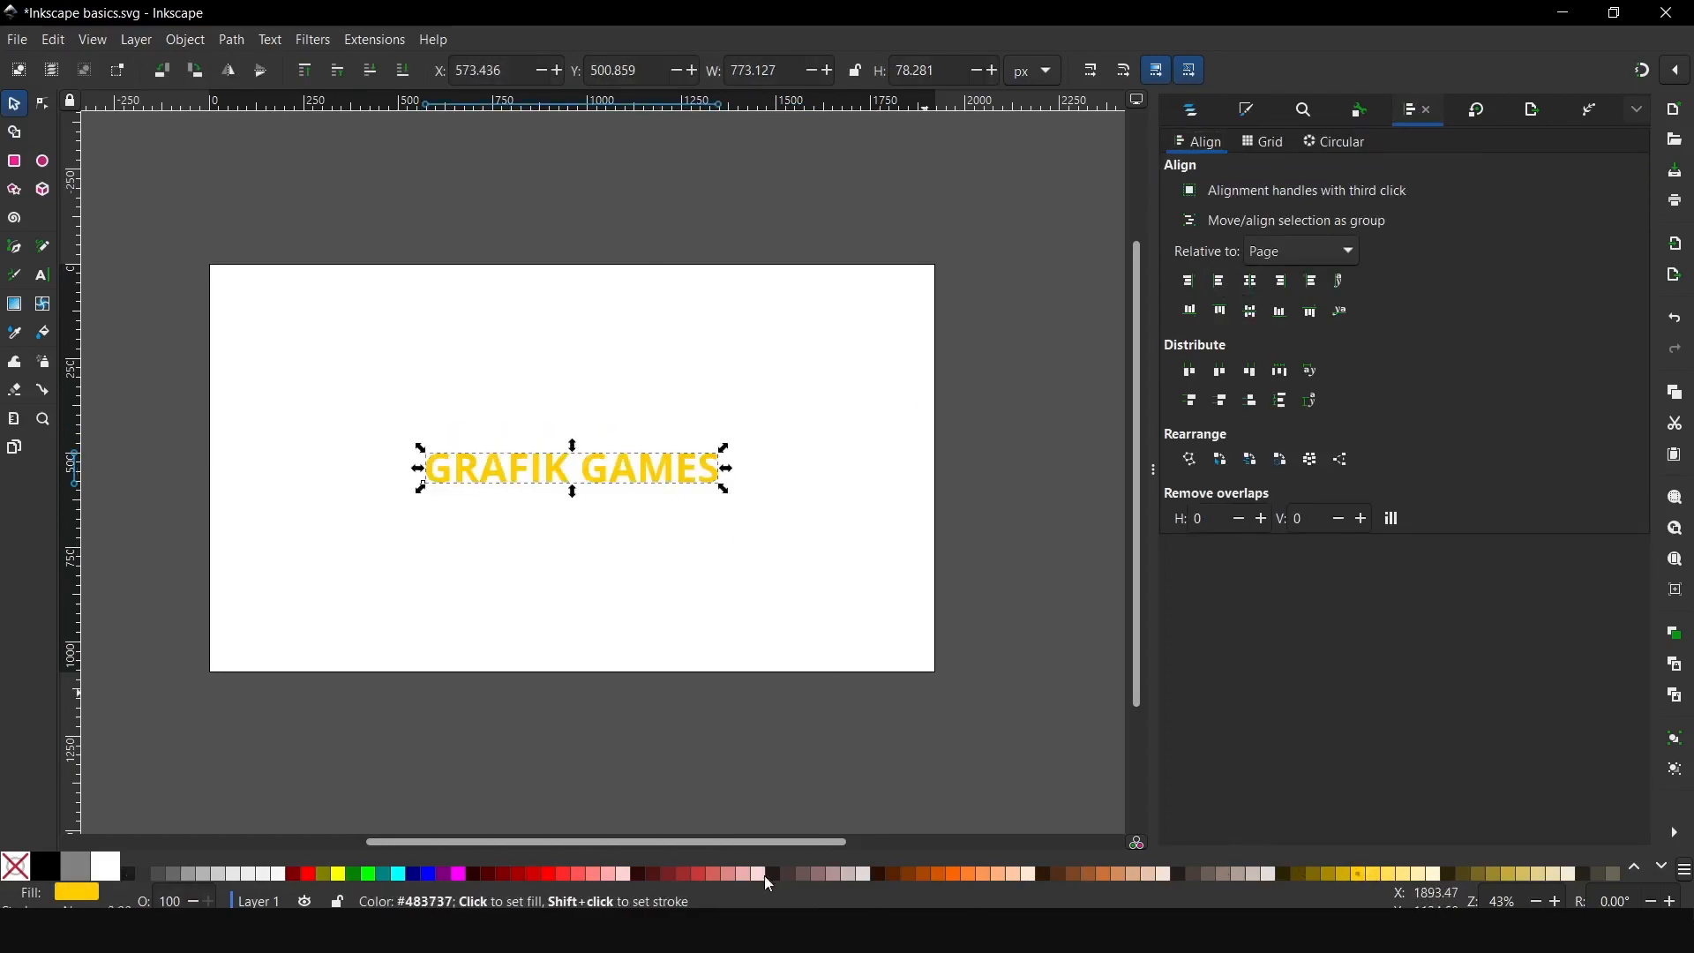
click(130, 873)
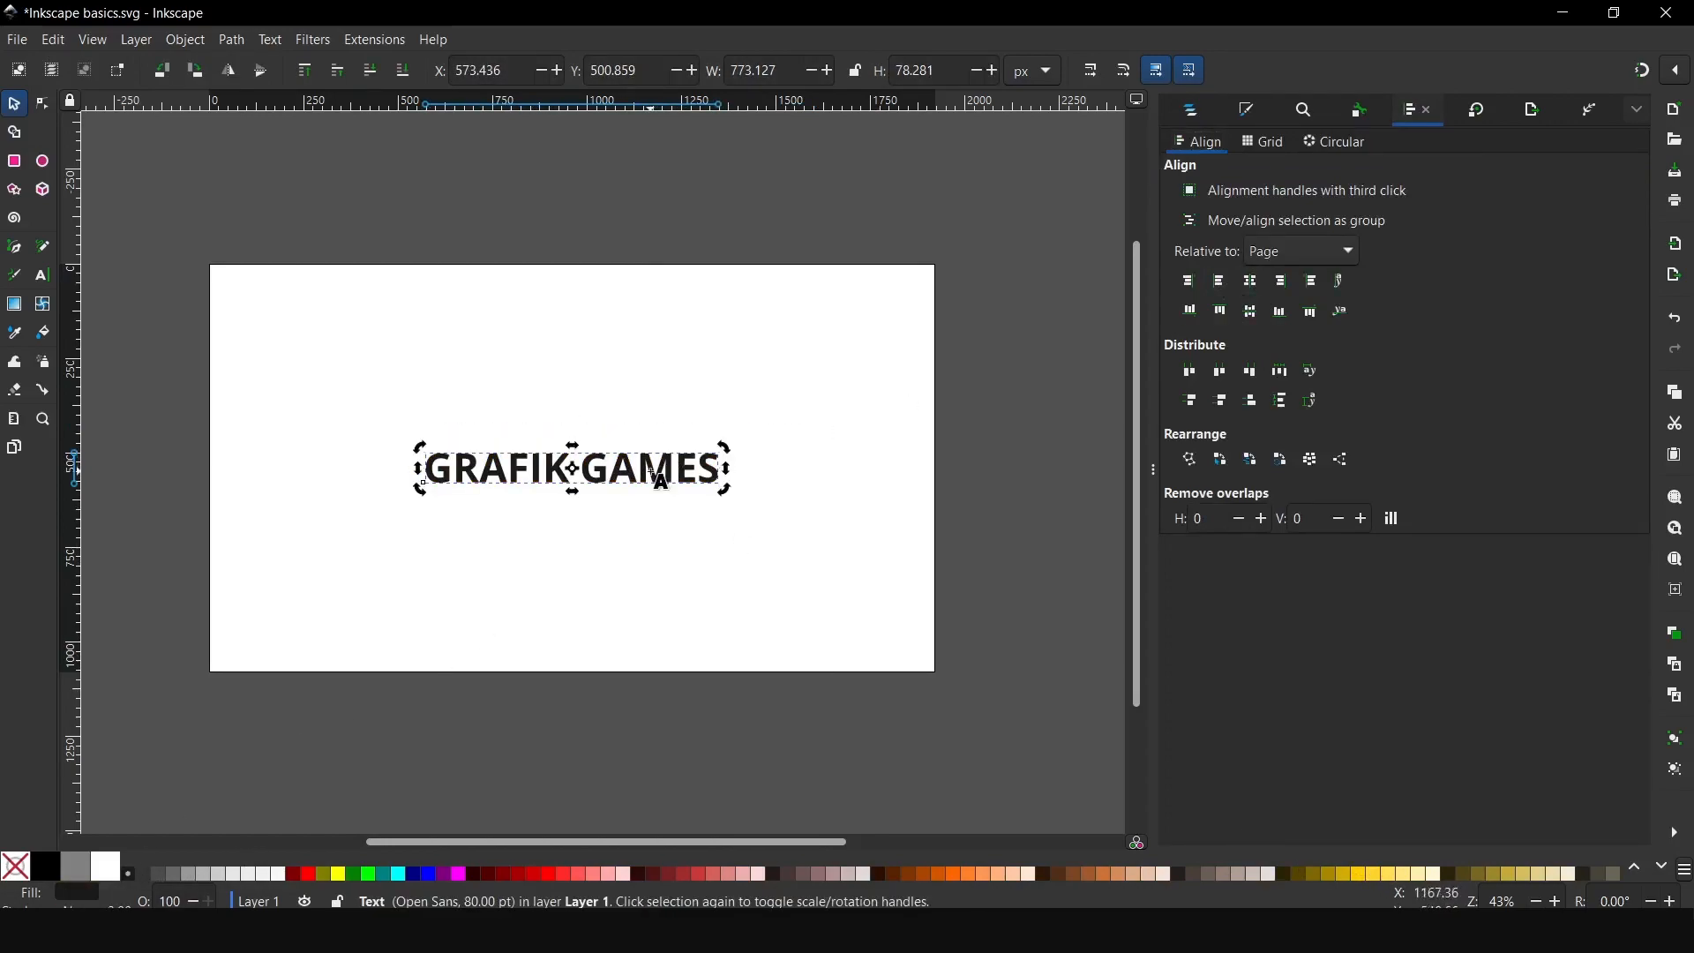
Set the GRAFIK GAMES text to 120 pt with centered text alignment.
triple_click(662, 477)
text(120)
key(Return)
click(752, 72)
click(752, 100)
Center the enlarged text on the page again, horizontally and vertically.
key(F1)
click(1249, 281)
click(1249, 311)
Set the font size of the whole GRAFIK GAMES text to 80 pt.
triple_click(699, 468)
drag(428, 70, 355, 72)
text(80)
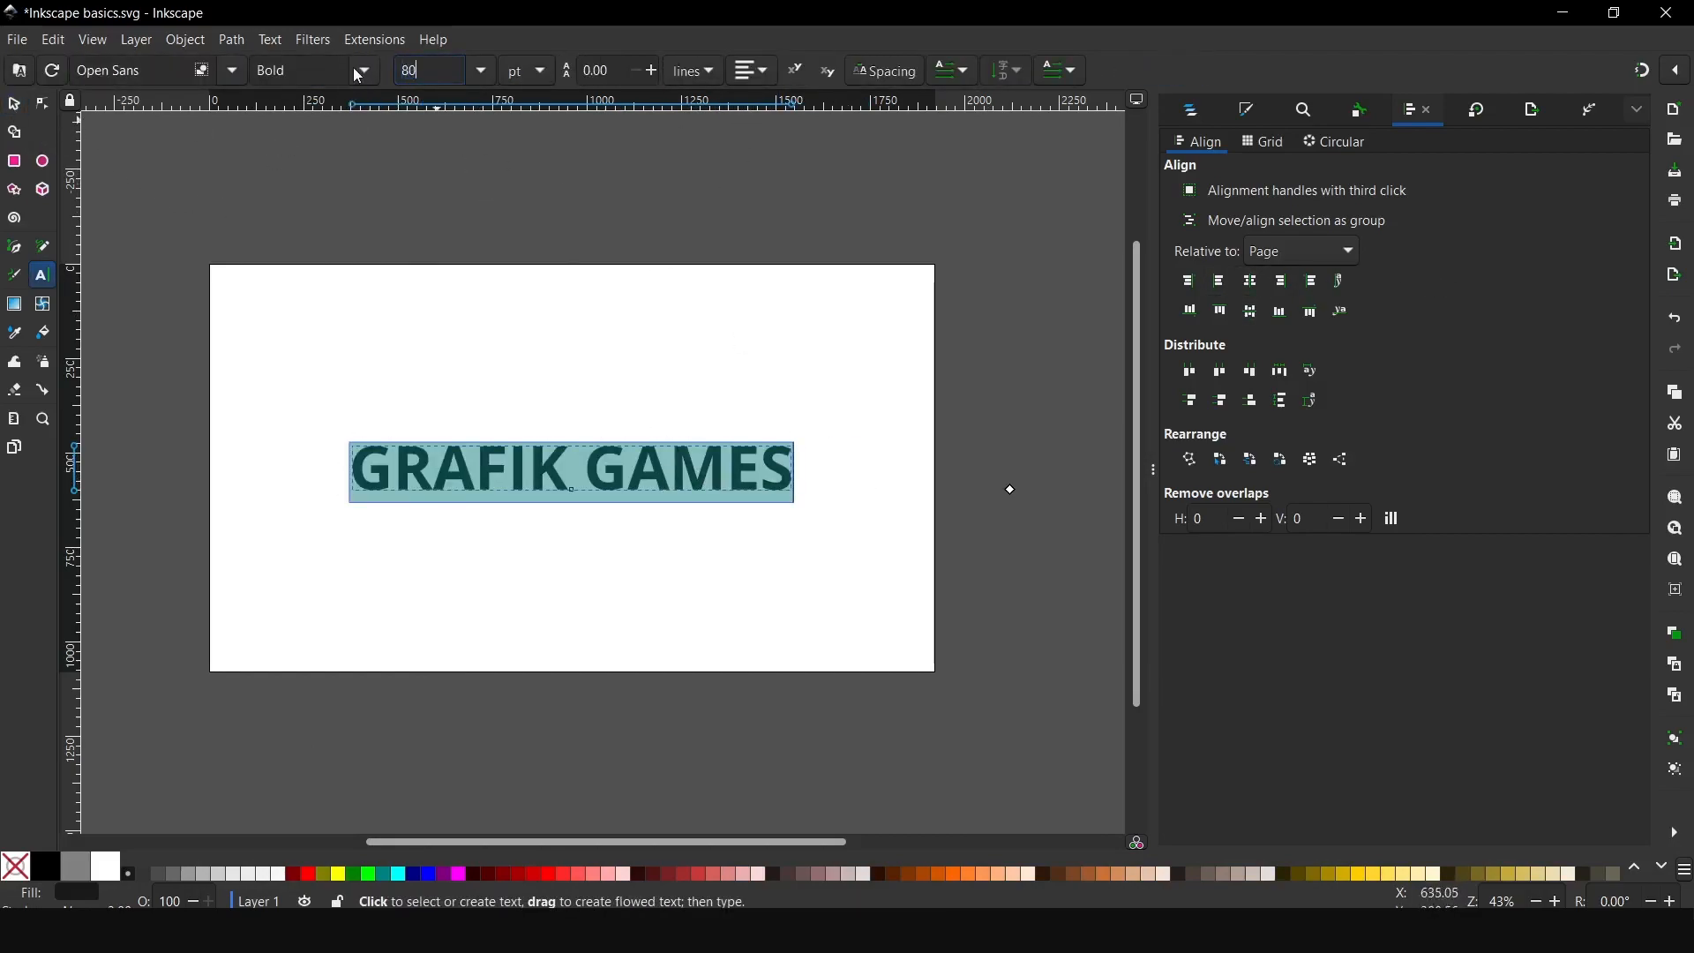
key(Return)
click(362, 73)
click(232, 72)
click(232, 72)
click(674, 37)
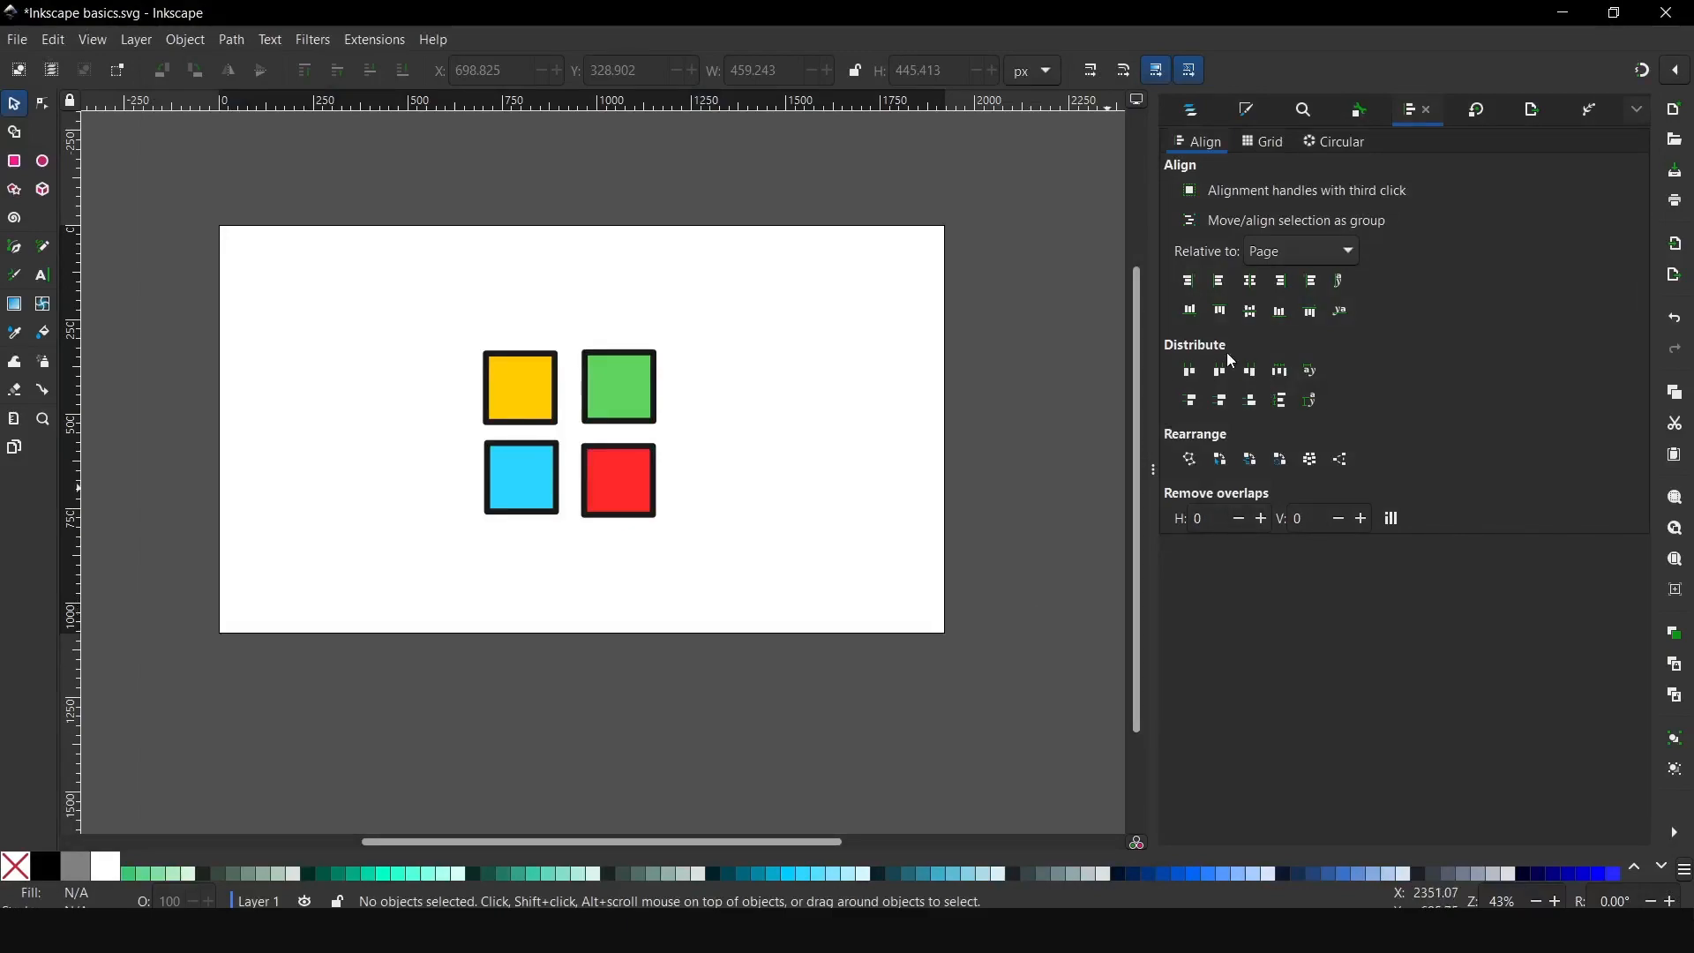
Show the Fill and Stroke settings and reduce the stroke width of the yellow square.
click(1637, 111)
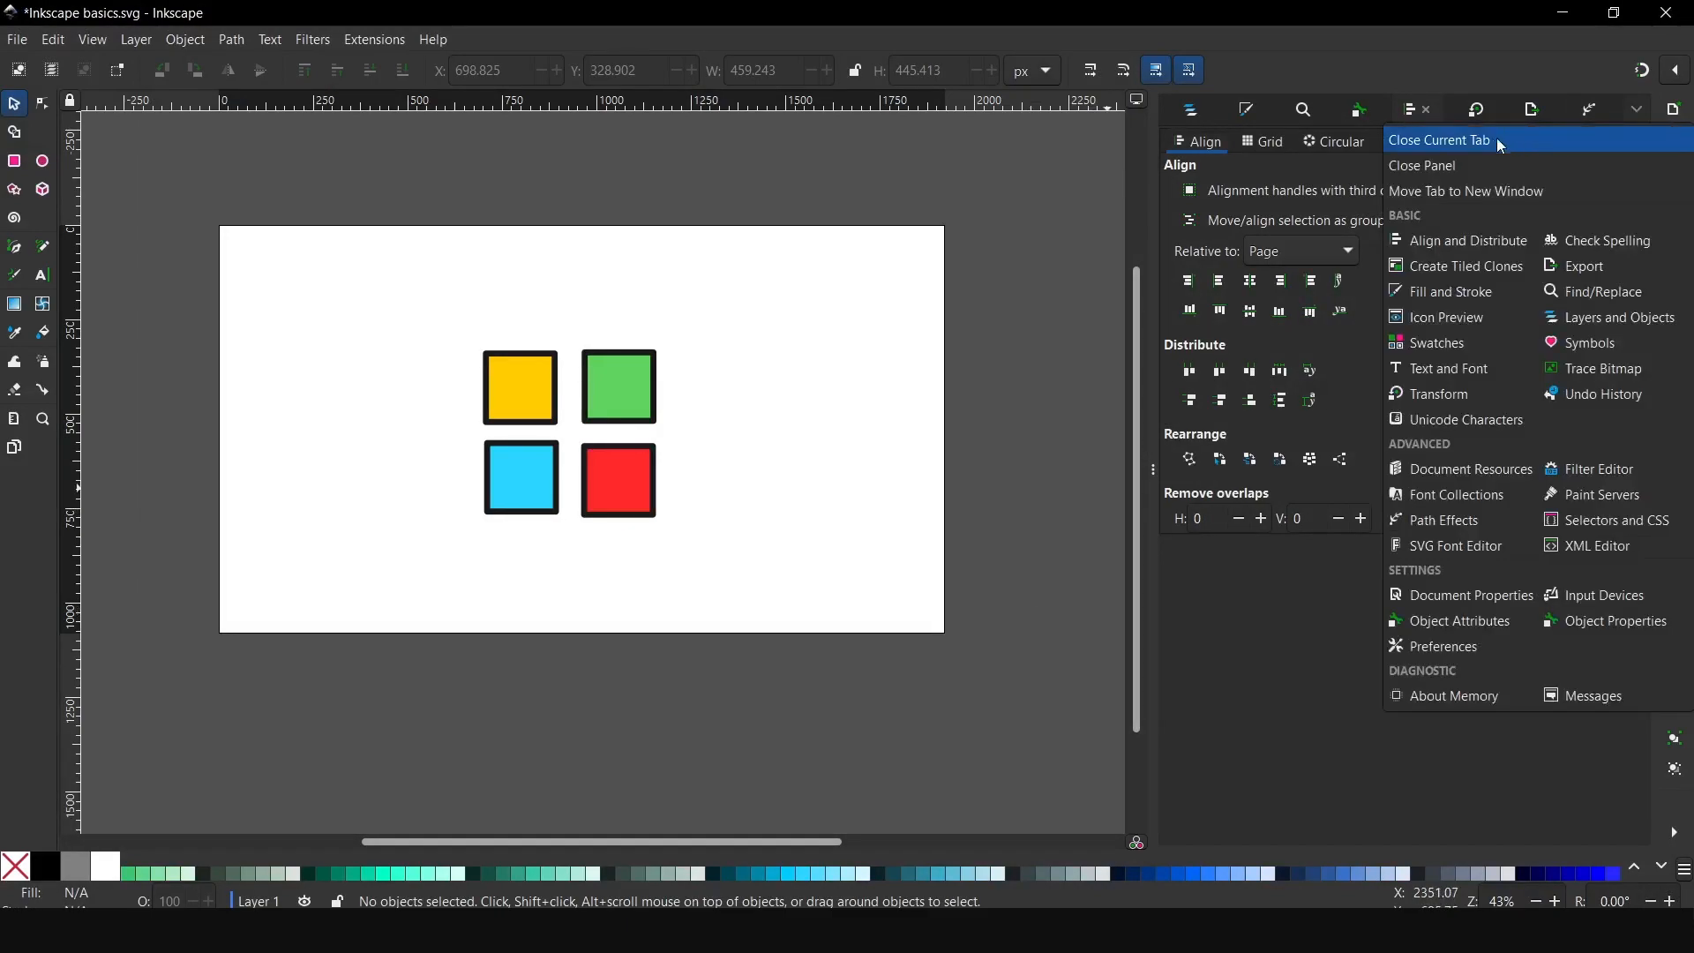
click(1424, 301)
click(1247, 146)
click(526, 388)
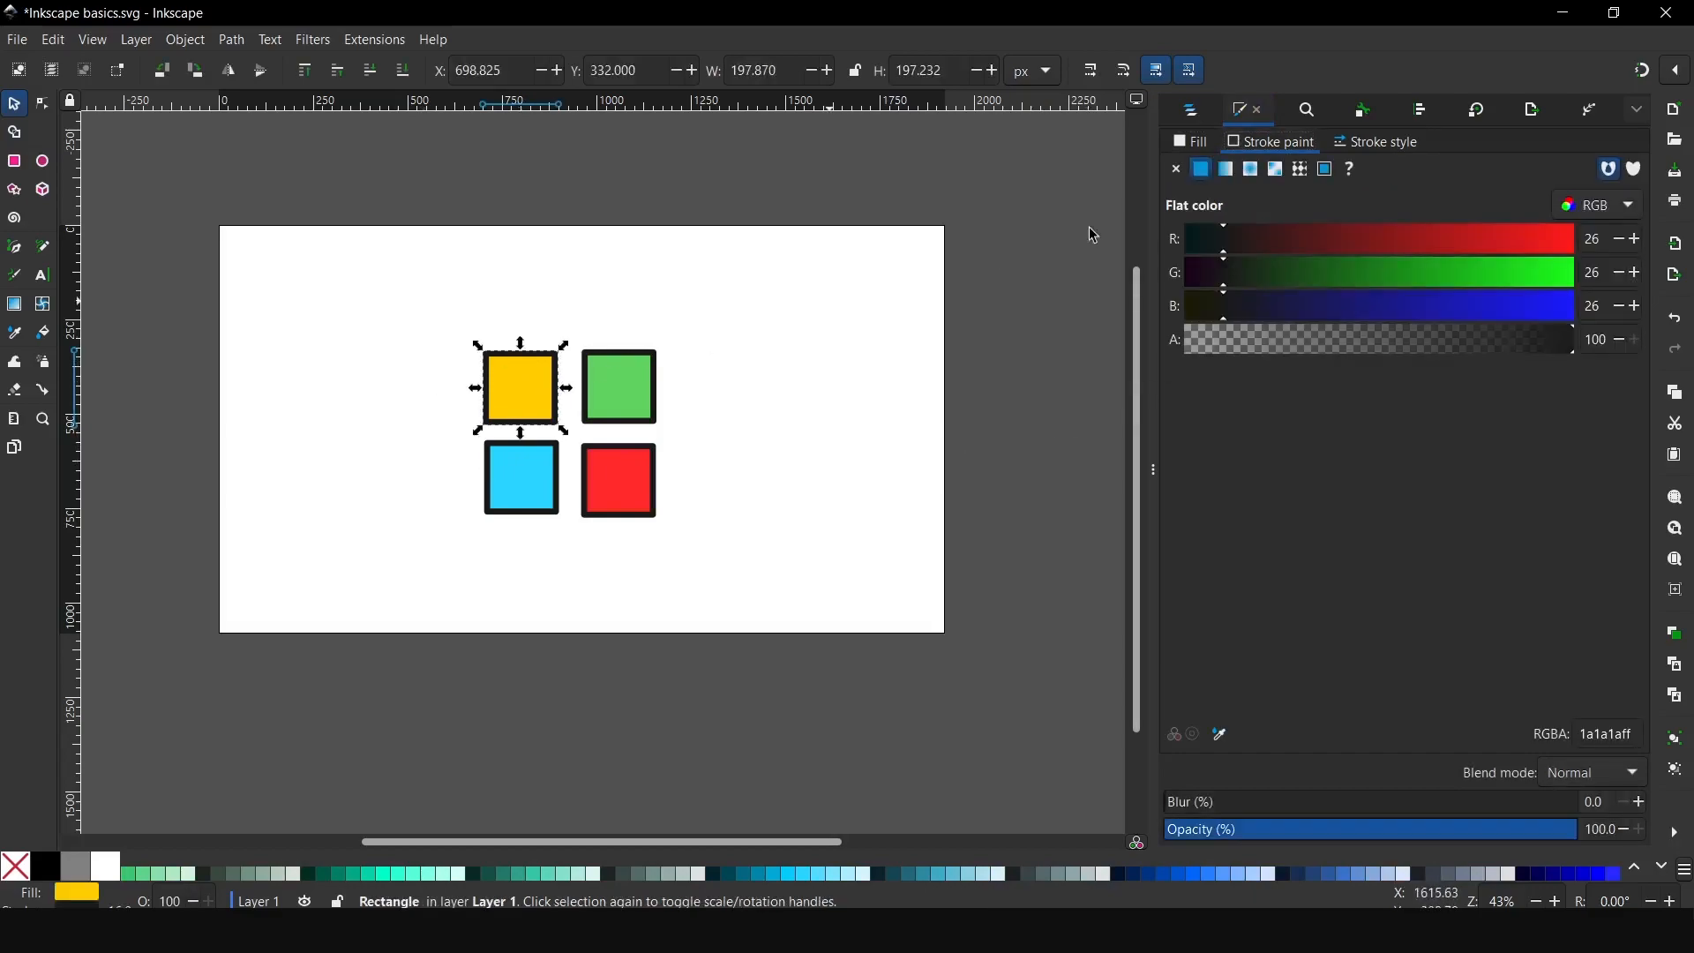
click(1370, 150)
key(Return)
Give the green square's stroke a dashed pattern.
click(617, 420)
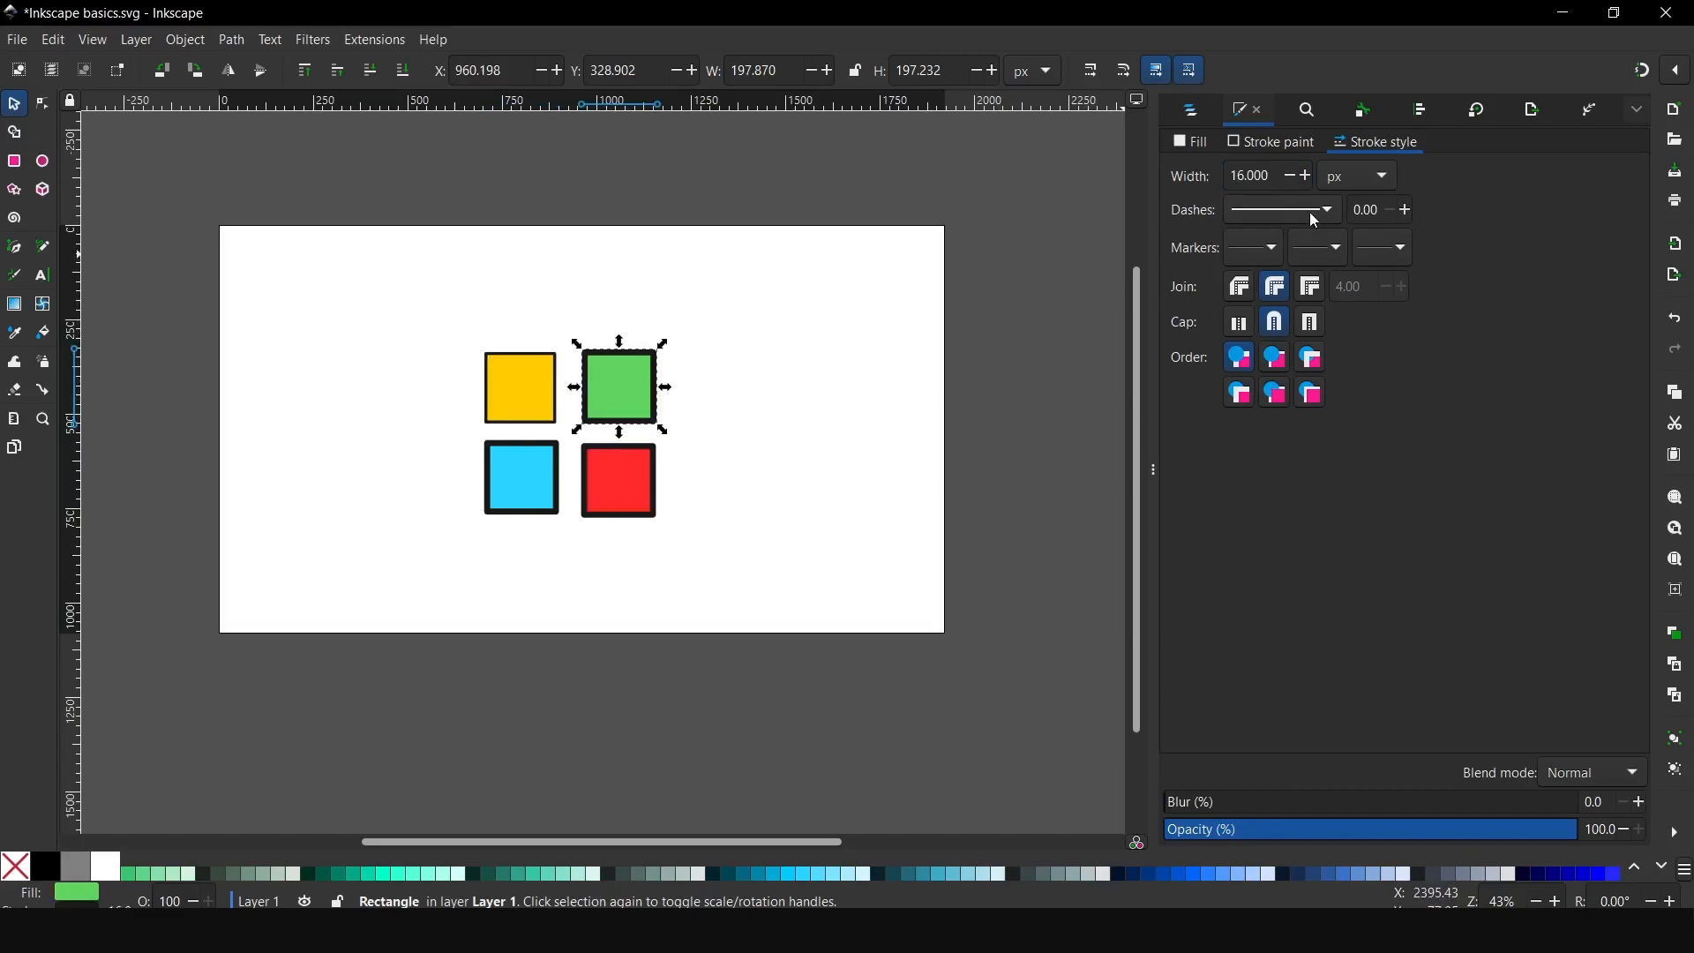
click(1314, 218)
click(1286, 255)
Set the blue square's stroke width to 5 px and give it the 6 6 dash pattern.
click(519, 484)
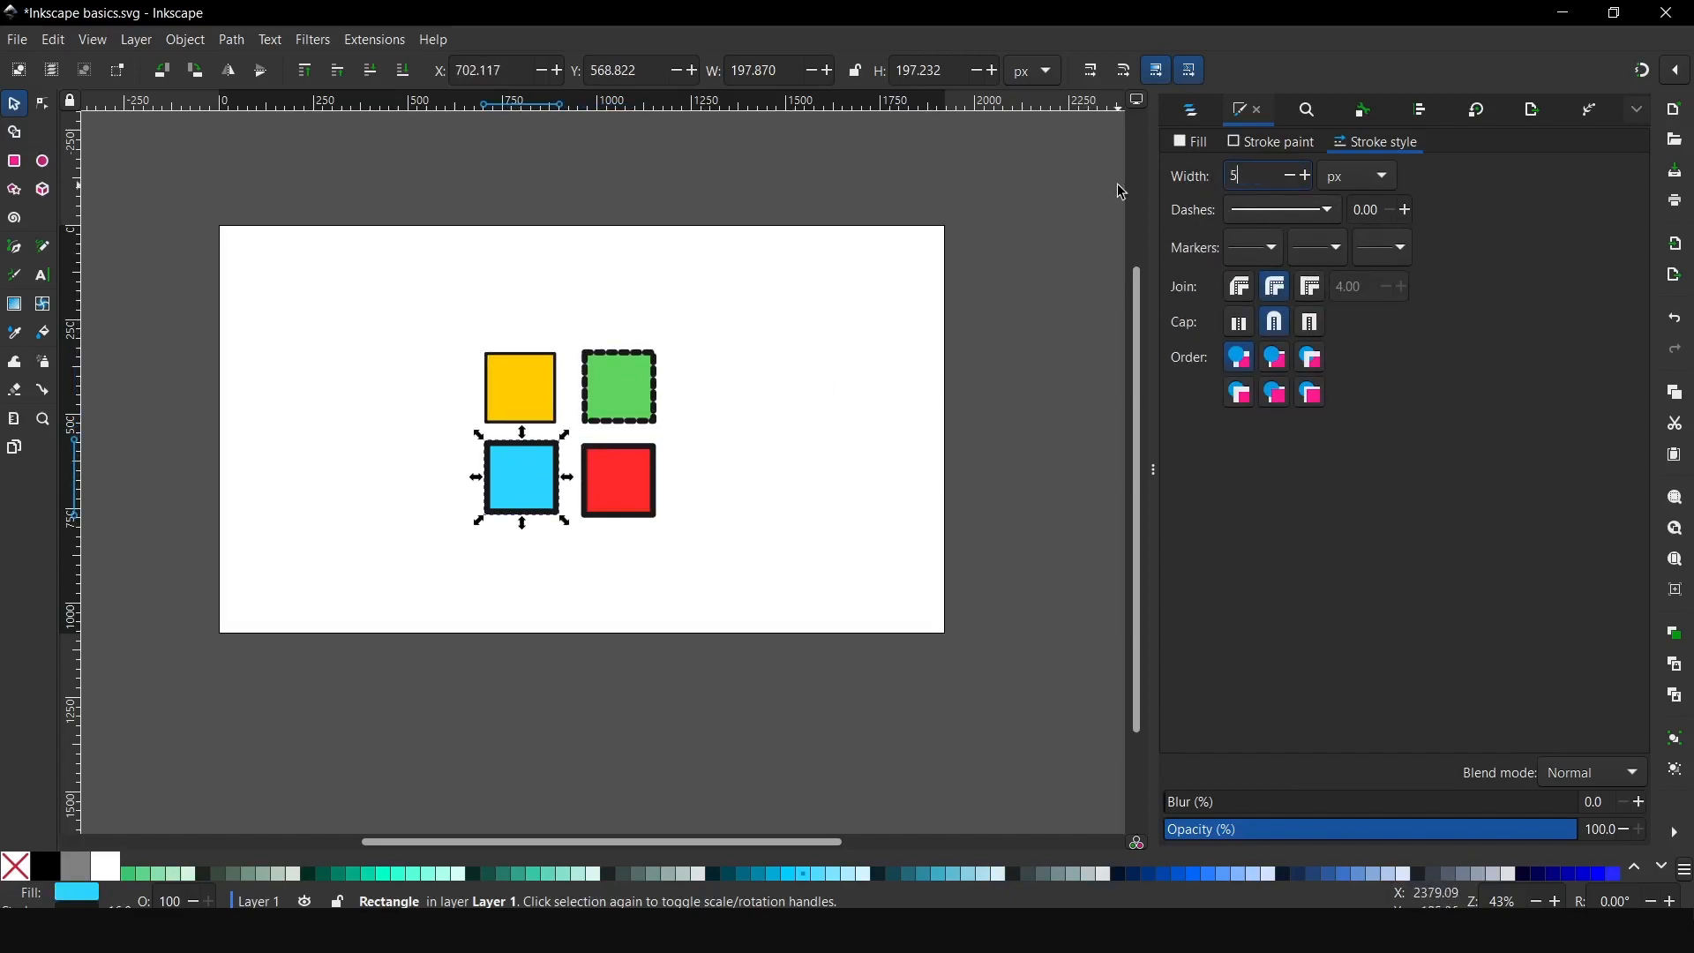
text(5)
key(Return)
scroll(573, 378, up, 2)
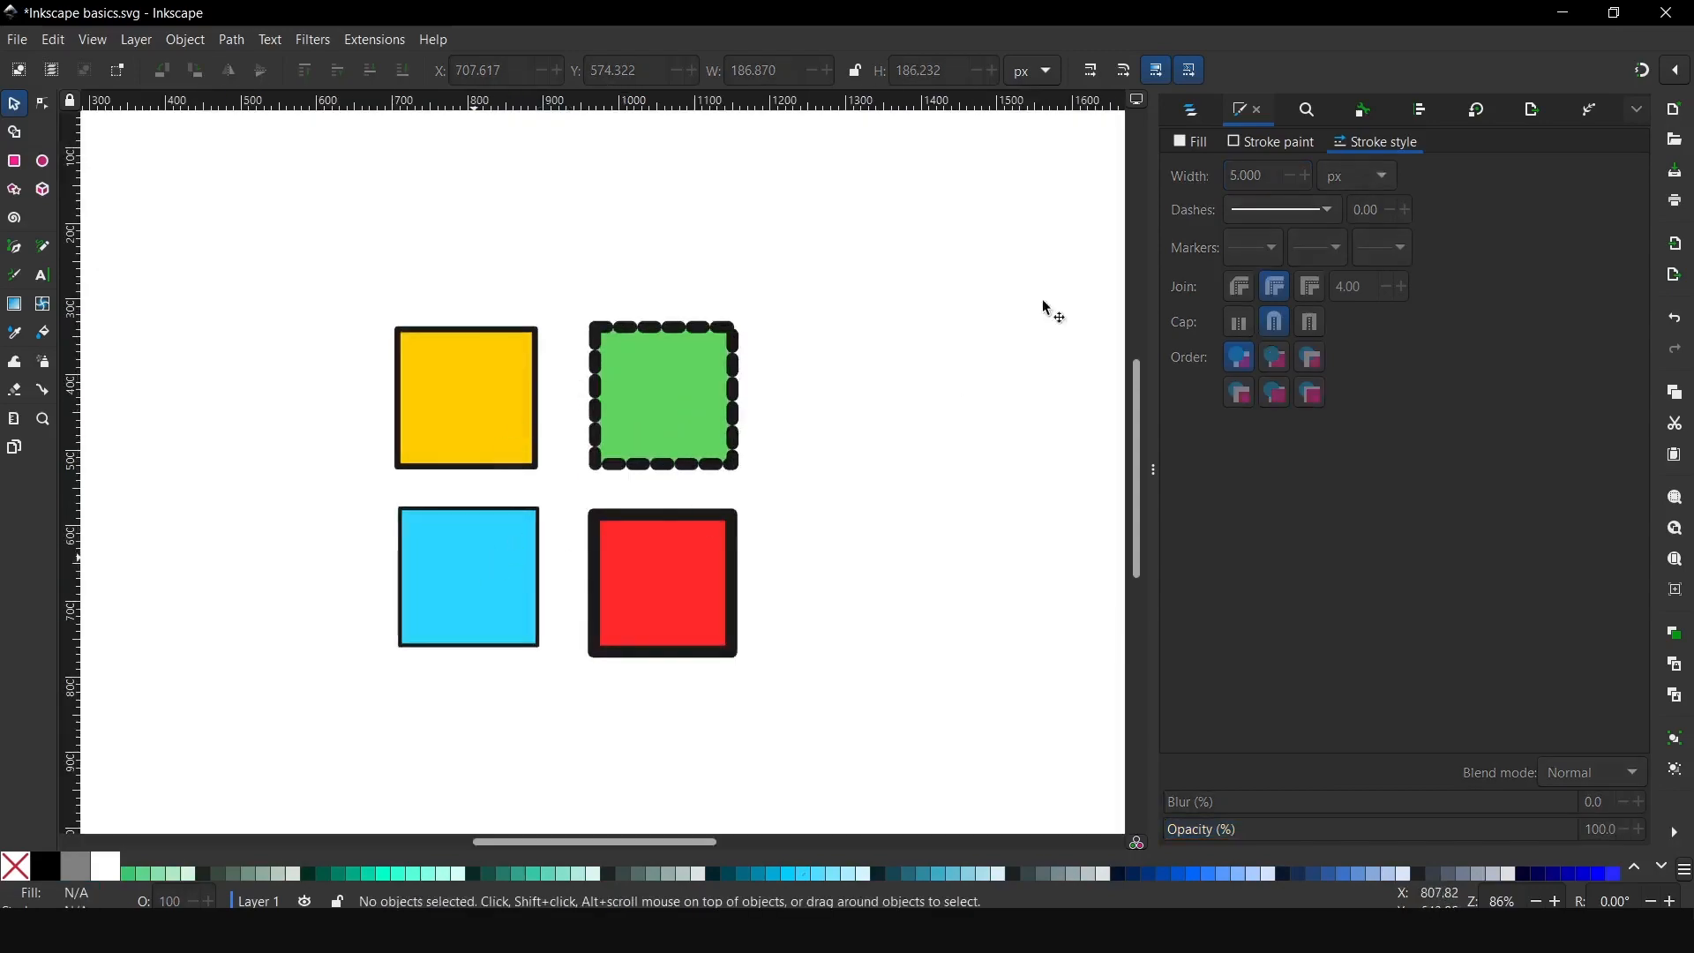
click(1314, 210)
click(1314, 395)
Give the red square's stroke a miter join and square cap, and try several paint orders before returning to fill, stroke, markers.
click(744, 575)
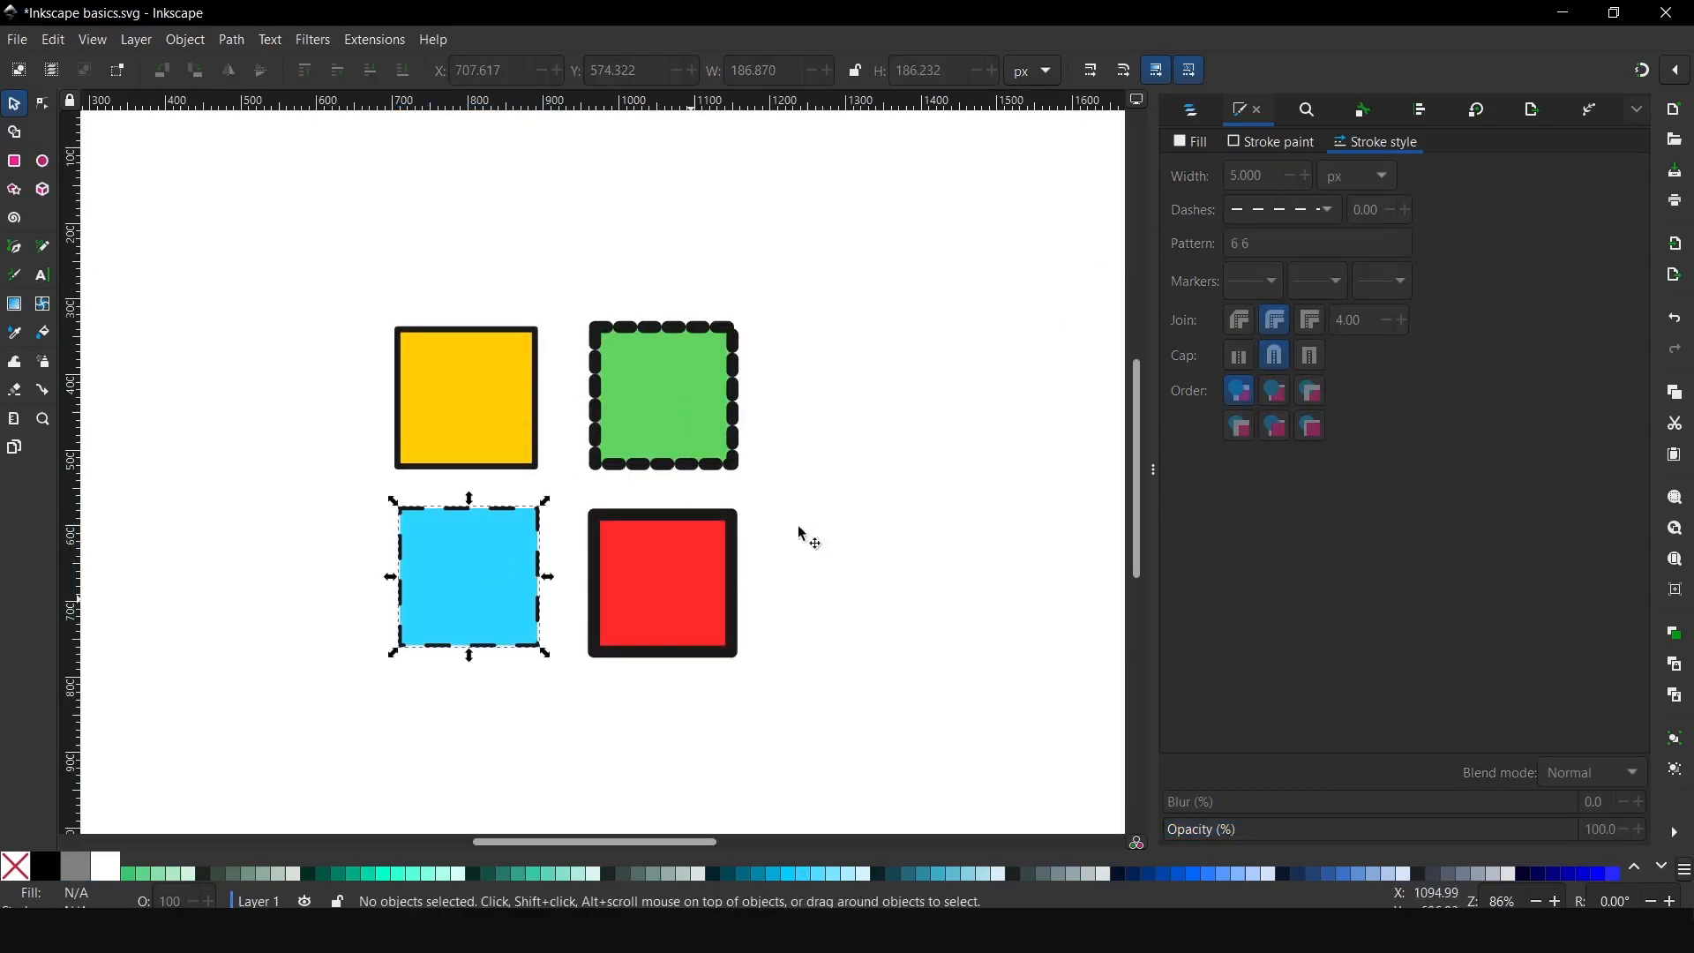
click(1309, 295)
click(1288, 323)
click(1312, 323)
click(1276, 356)
click(1312, 356)
click(1276, 394)
click(1240, 394)
click(1240, 356)
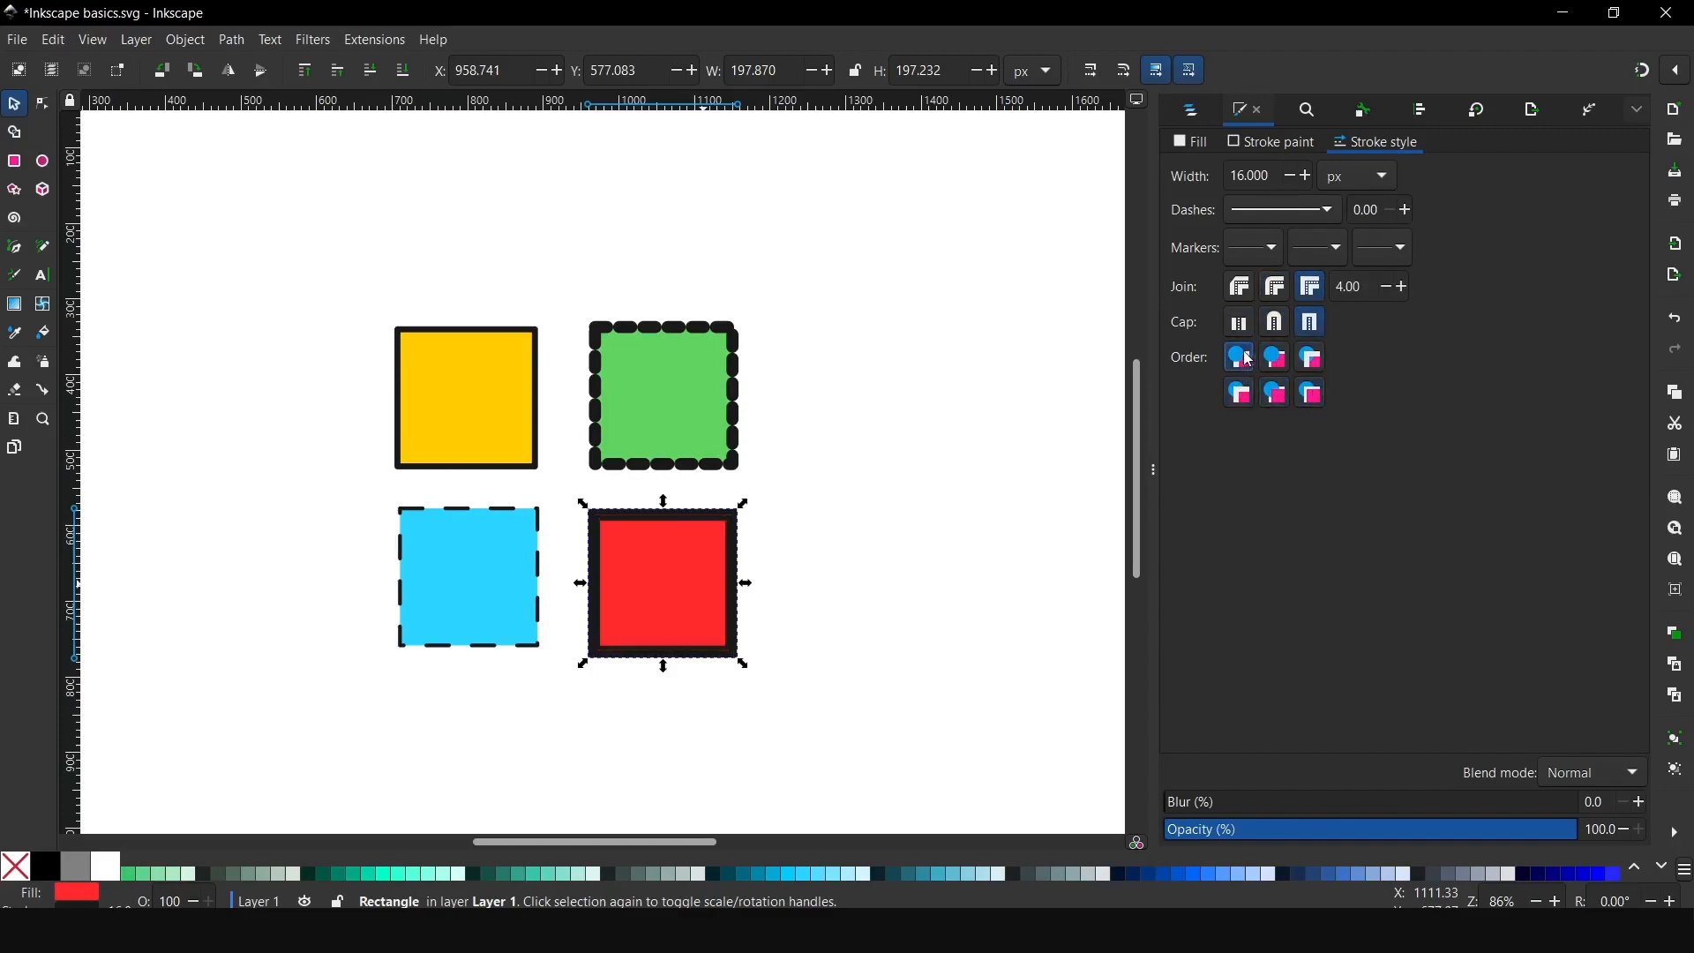
Apply the 0.5 0.5 dash pattern to the red square's stroke and set its width to 3 px.
click(1305, 221)
click(1381, 591)
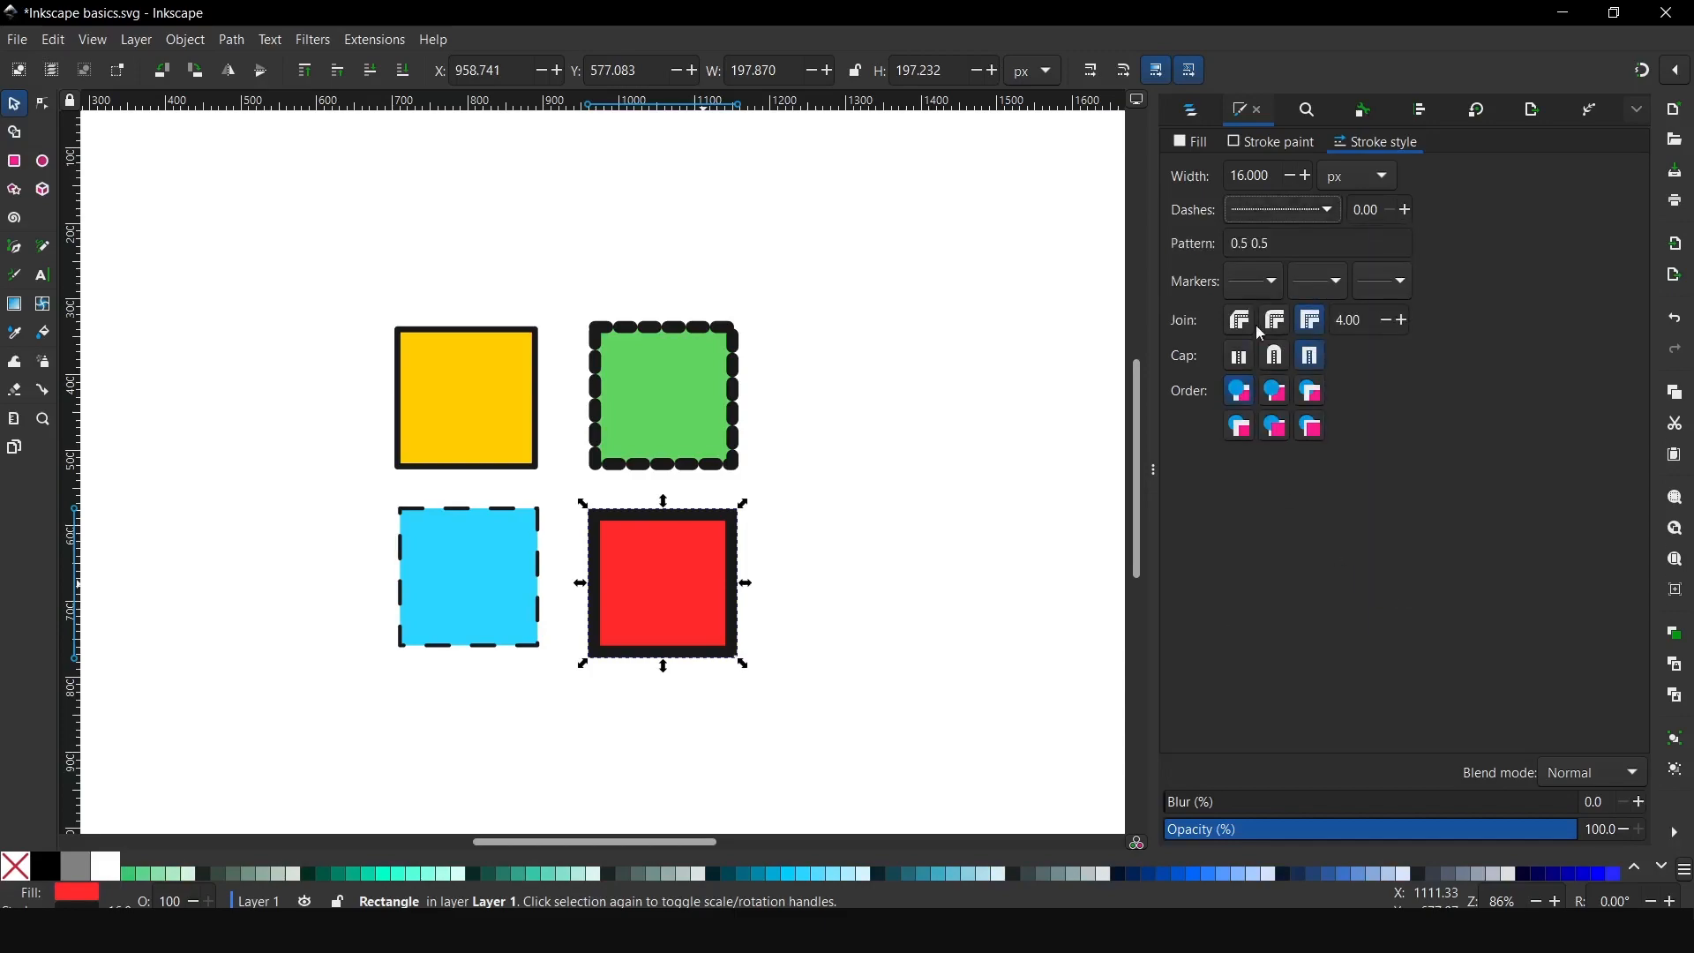
drag(1267, 180, 1222, 180)
text(3)
key(Return)
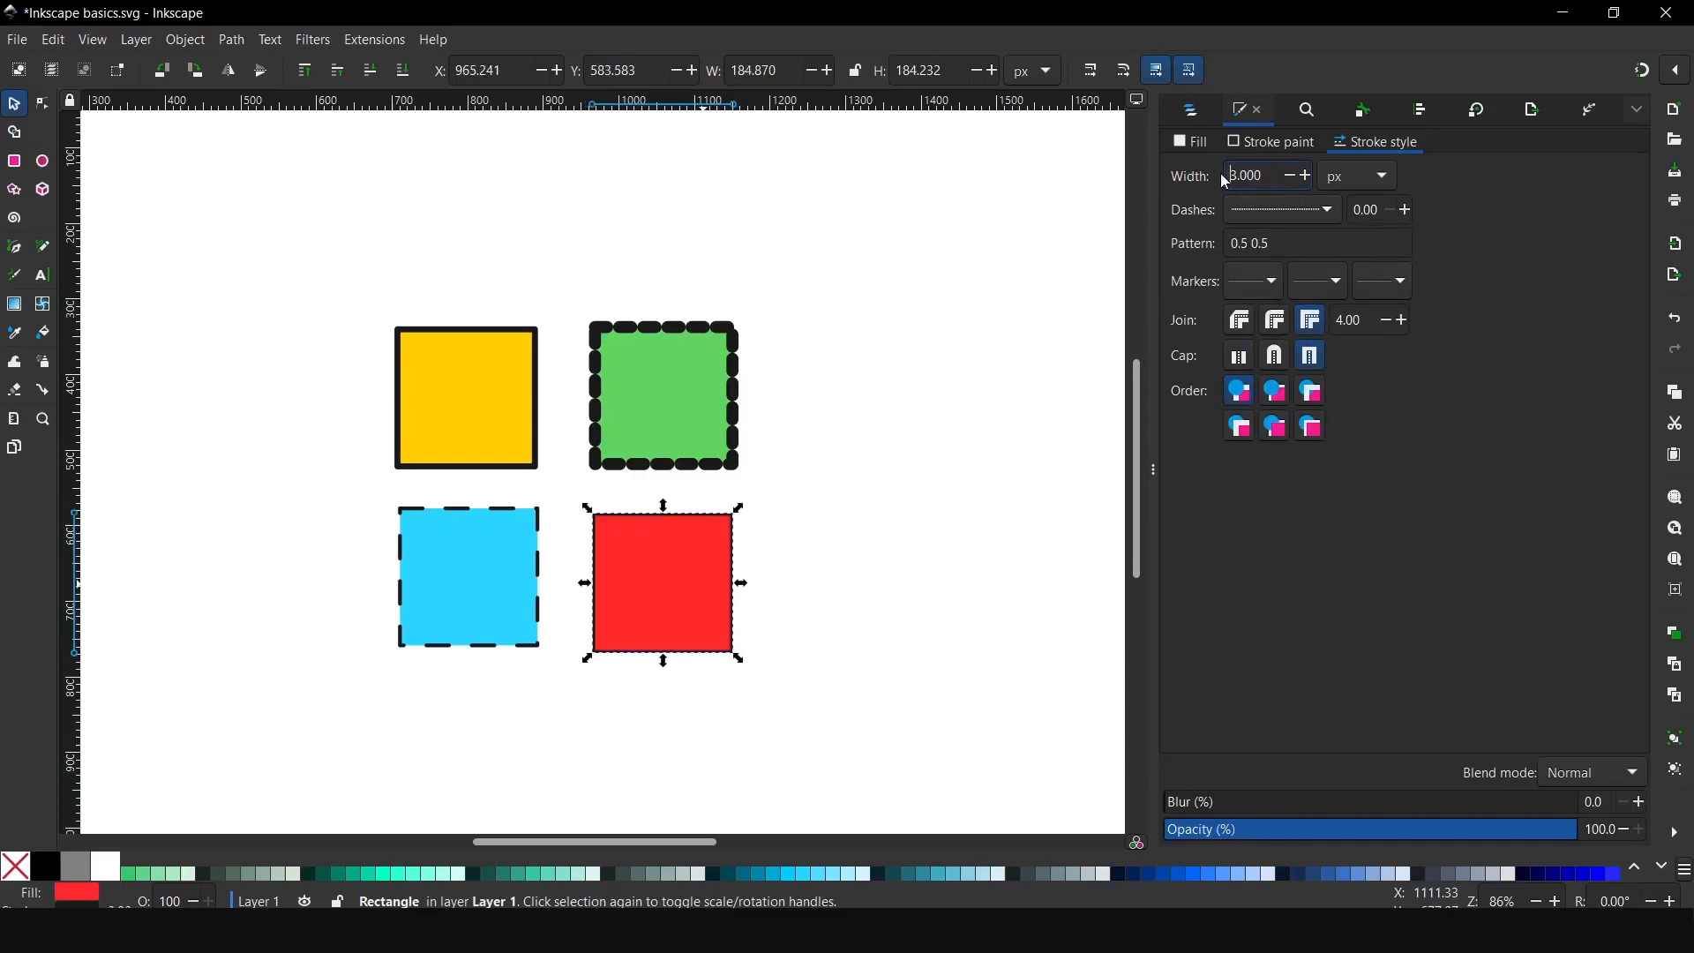
click(867, 509)
ctrl+scroll(552, 480, down, 4)
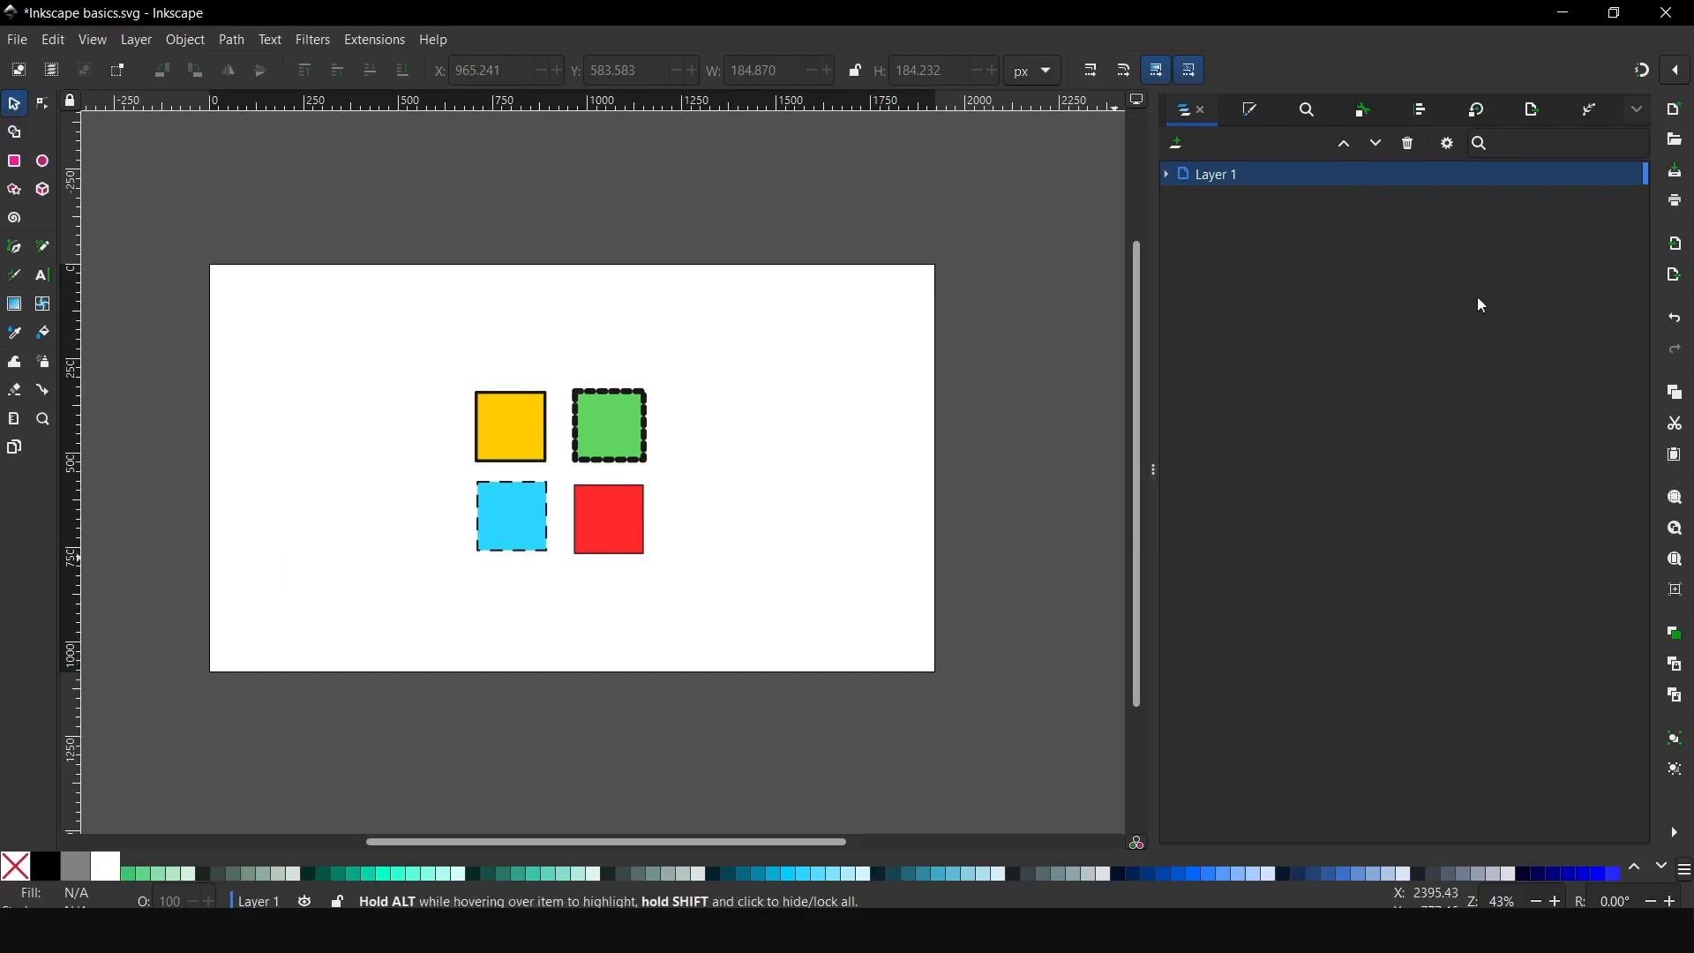
Open the export settings and review the page, custom and document export areas.
click(1638, 115)
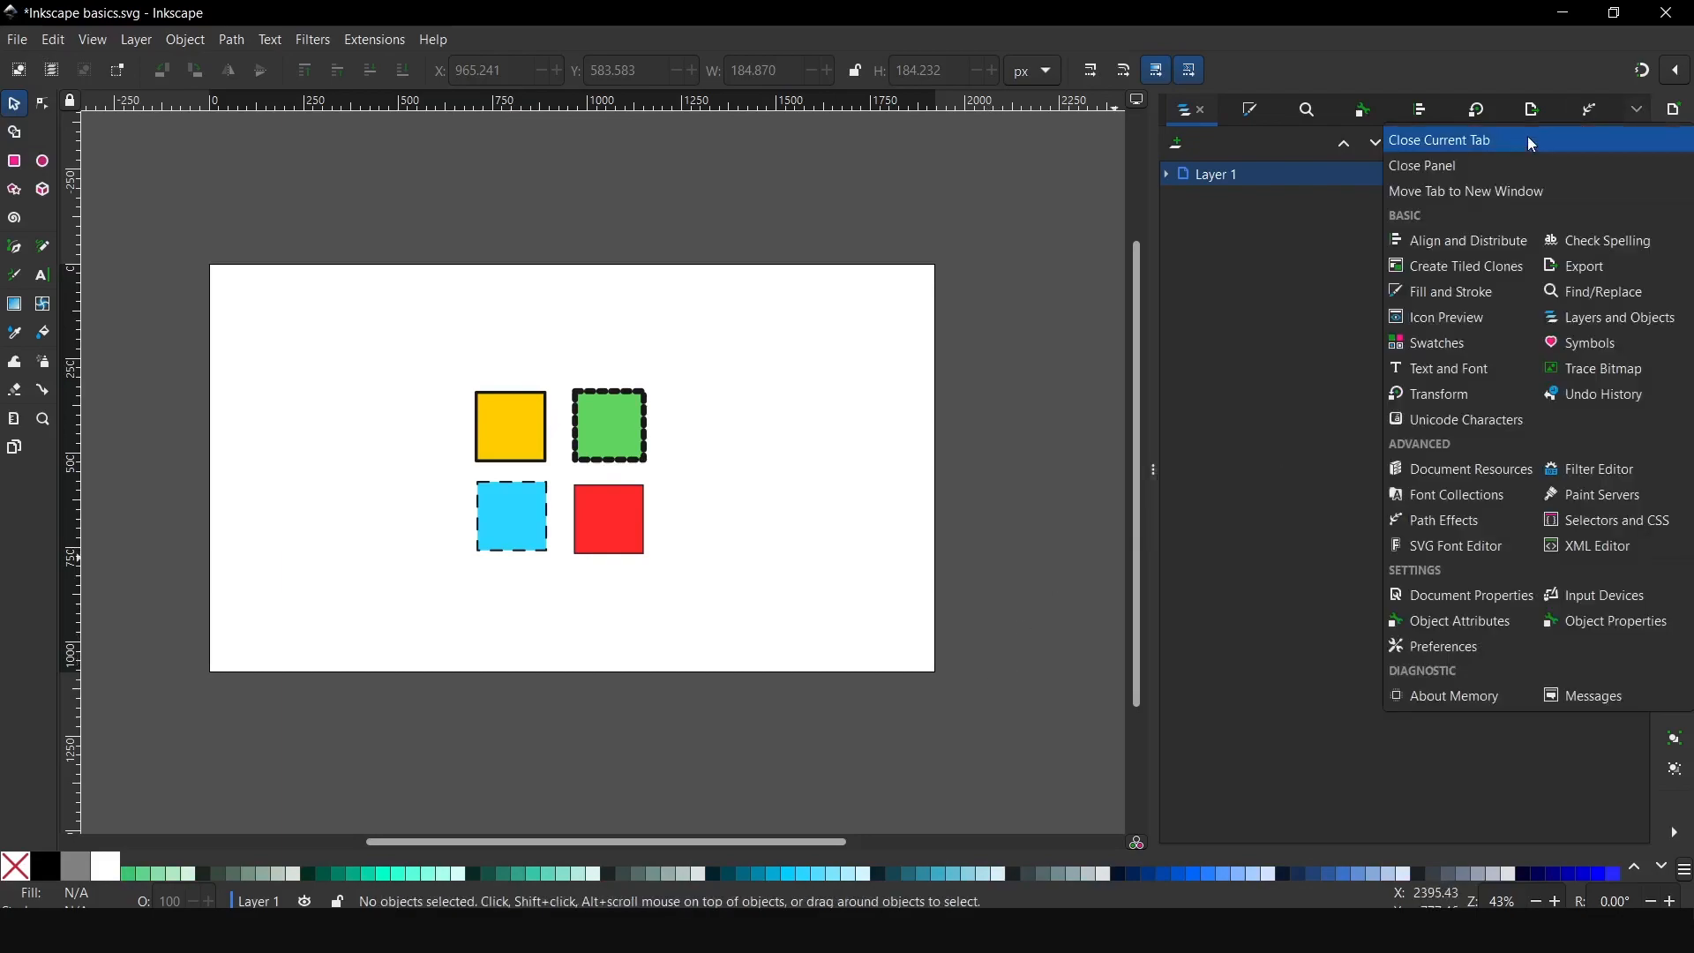
click(1556, 279)
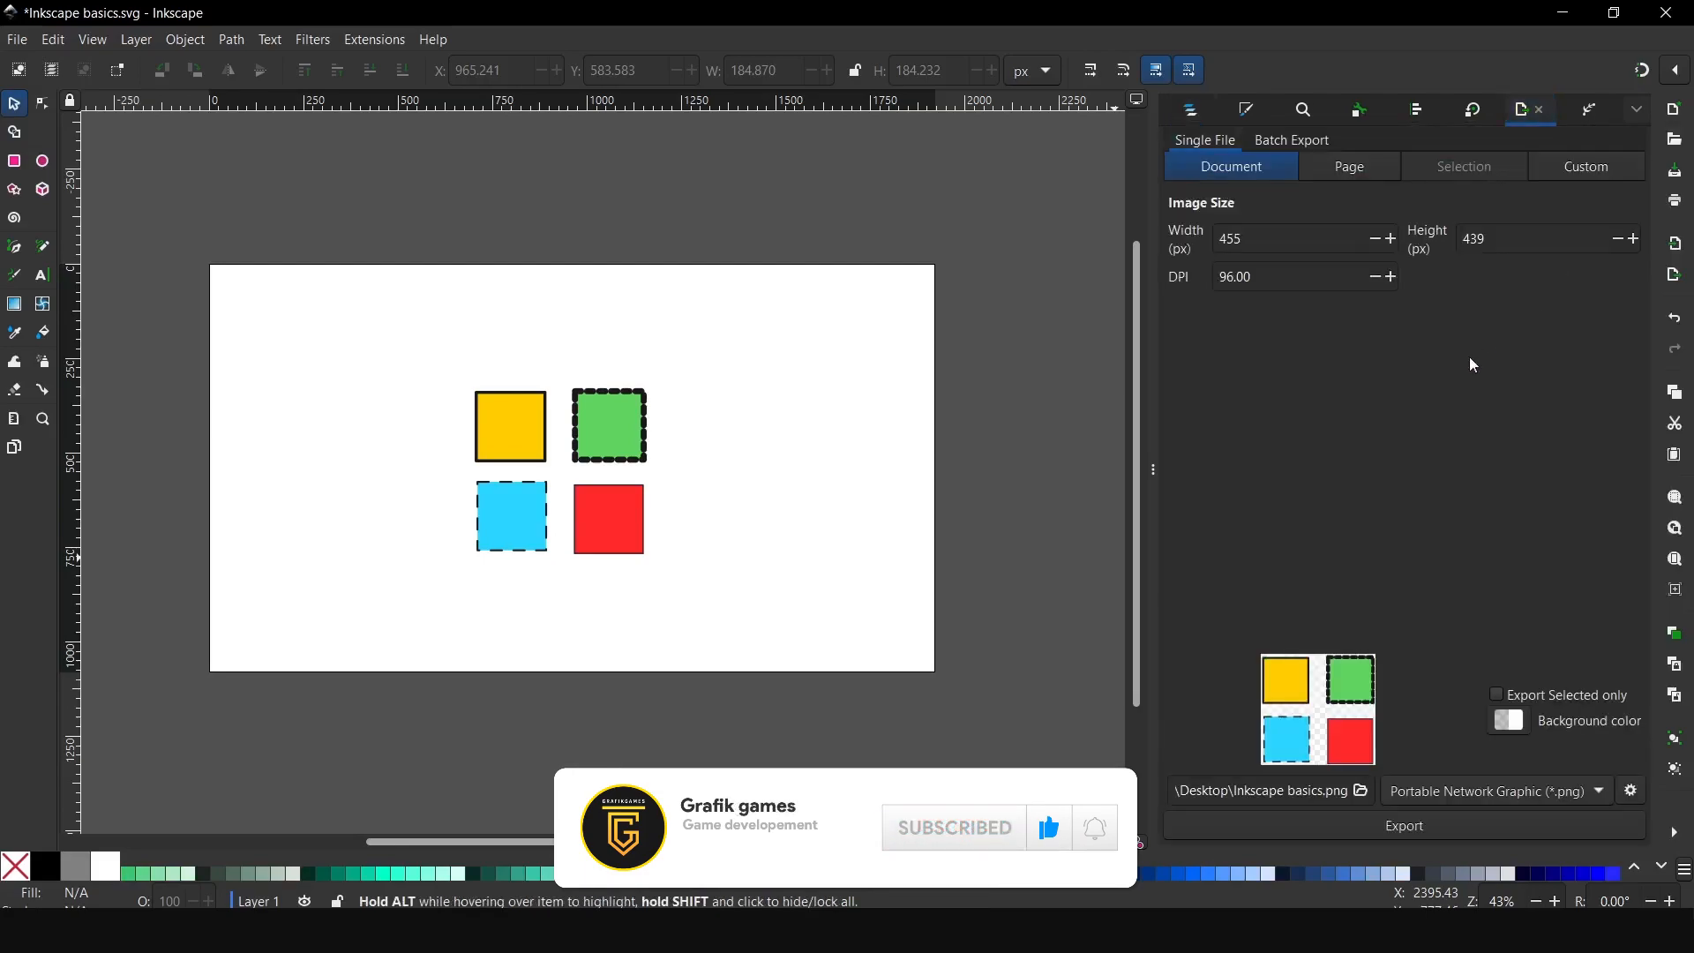
click(1350, 167)
click(1585, 171)
click(1280, 181)
Select all four squares, set the export area to the selection, and go through the available export file formats.
drag(743, 337, 423, 640)
click(1500, 173)
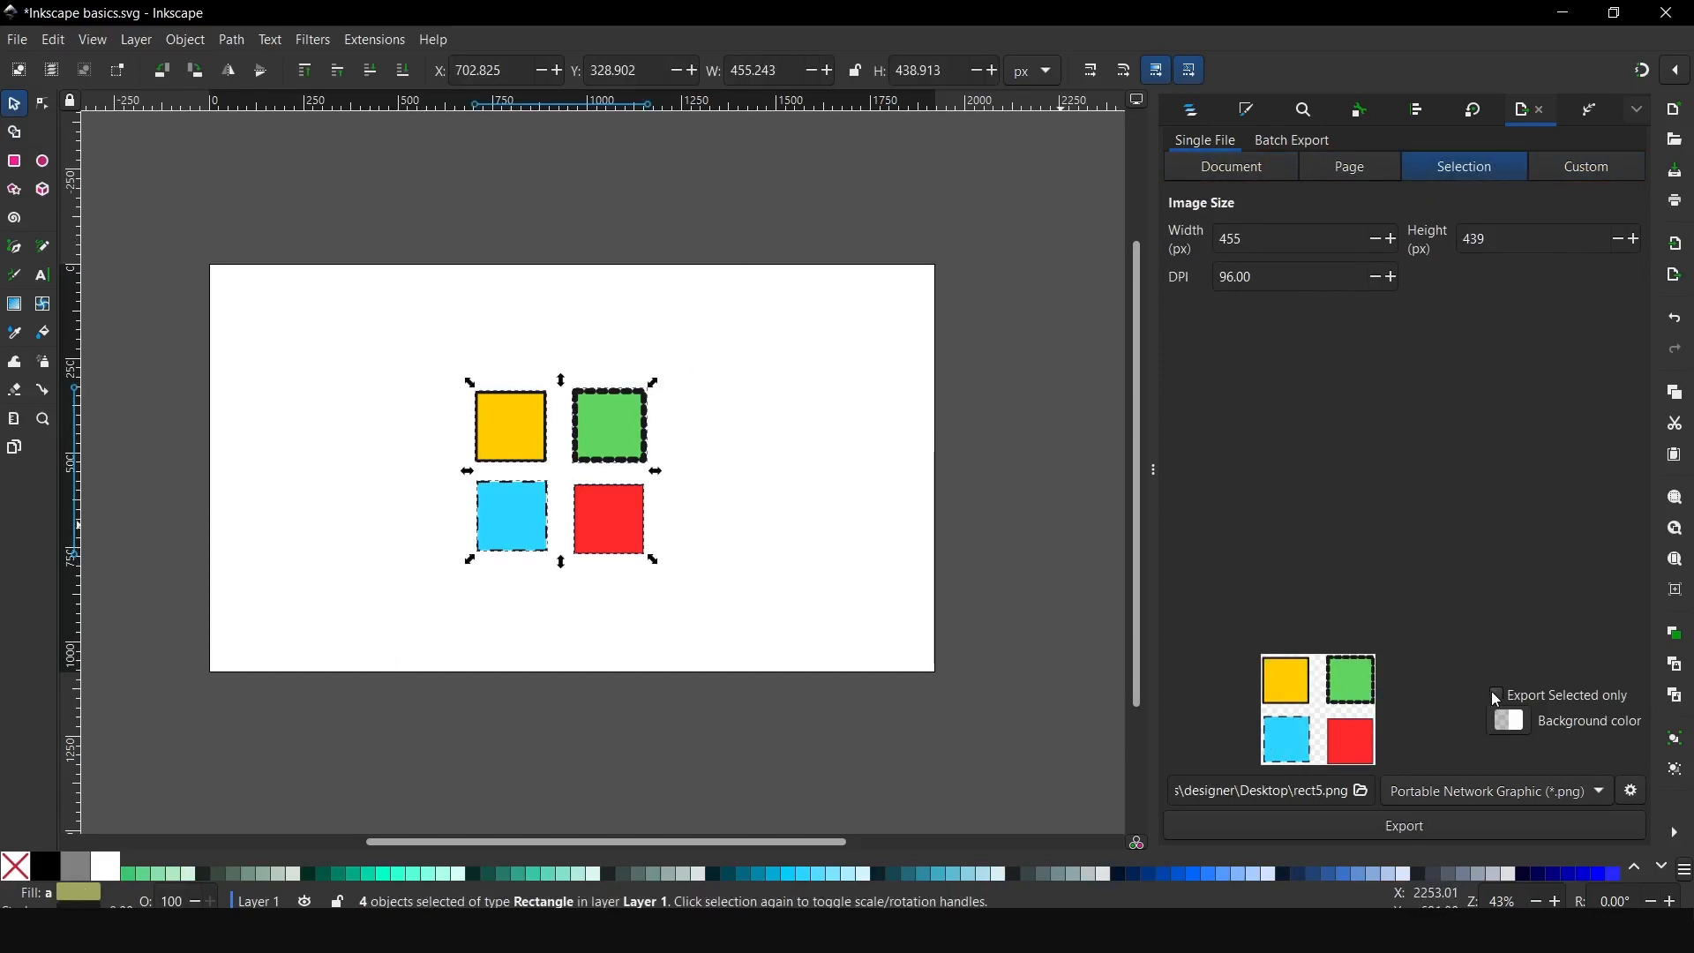
click(1456, 798)
click(1448, 597)
click(1017, 556)
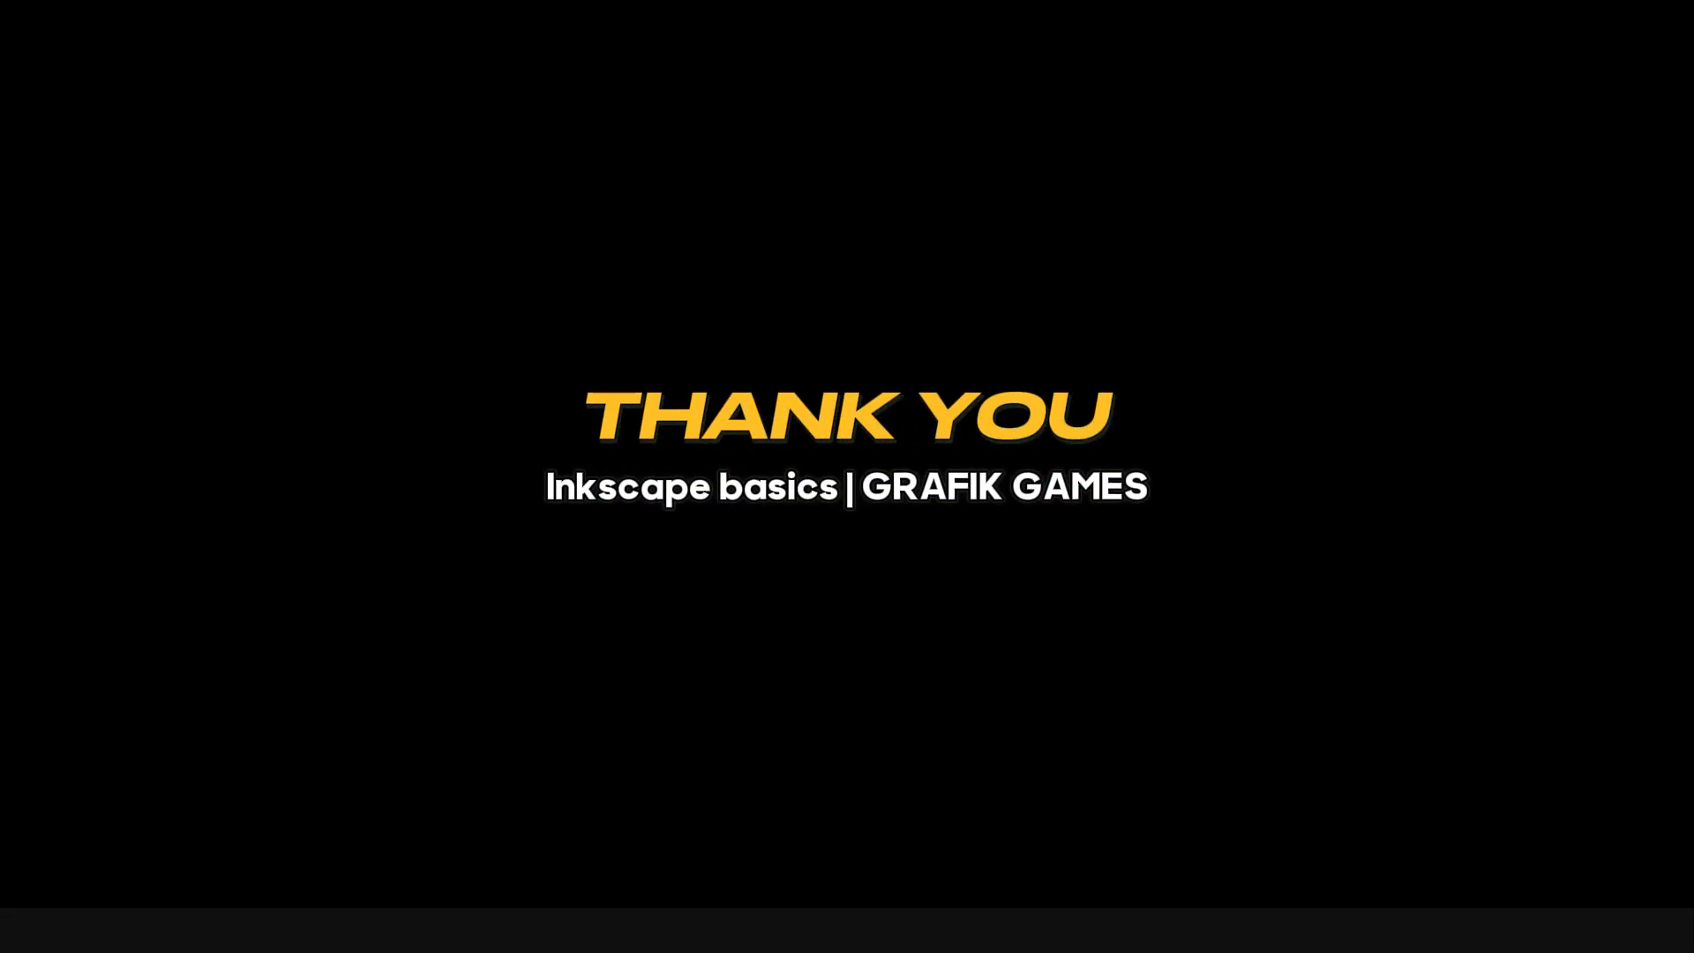